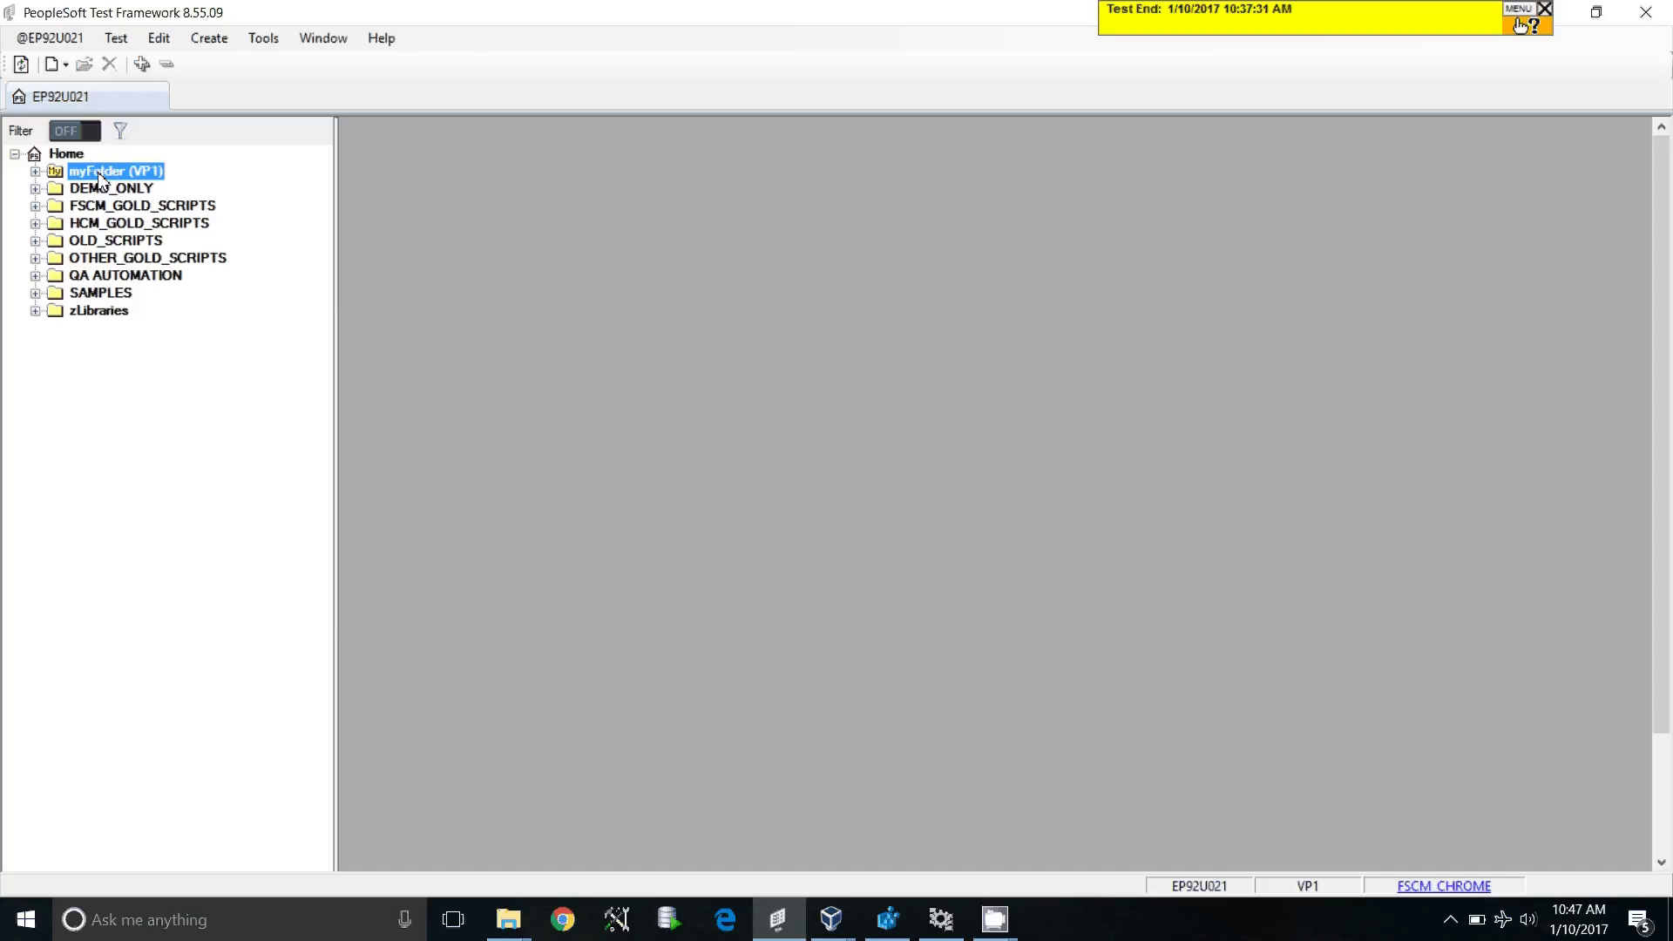
# Step: Create a new test in myFolder with step 1's action set to Browser Start
pyautogui.rightClick(100, 180)
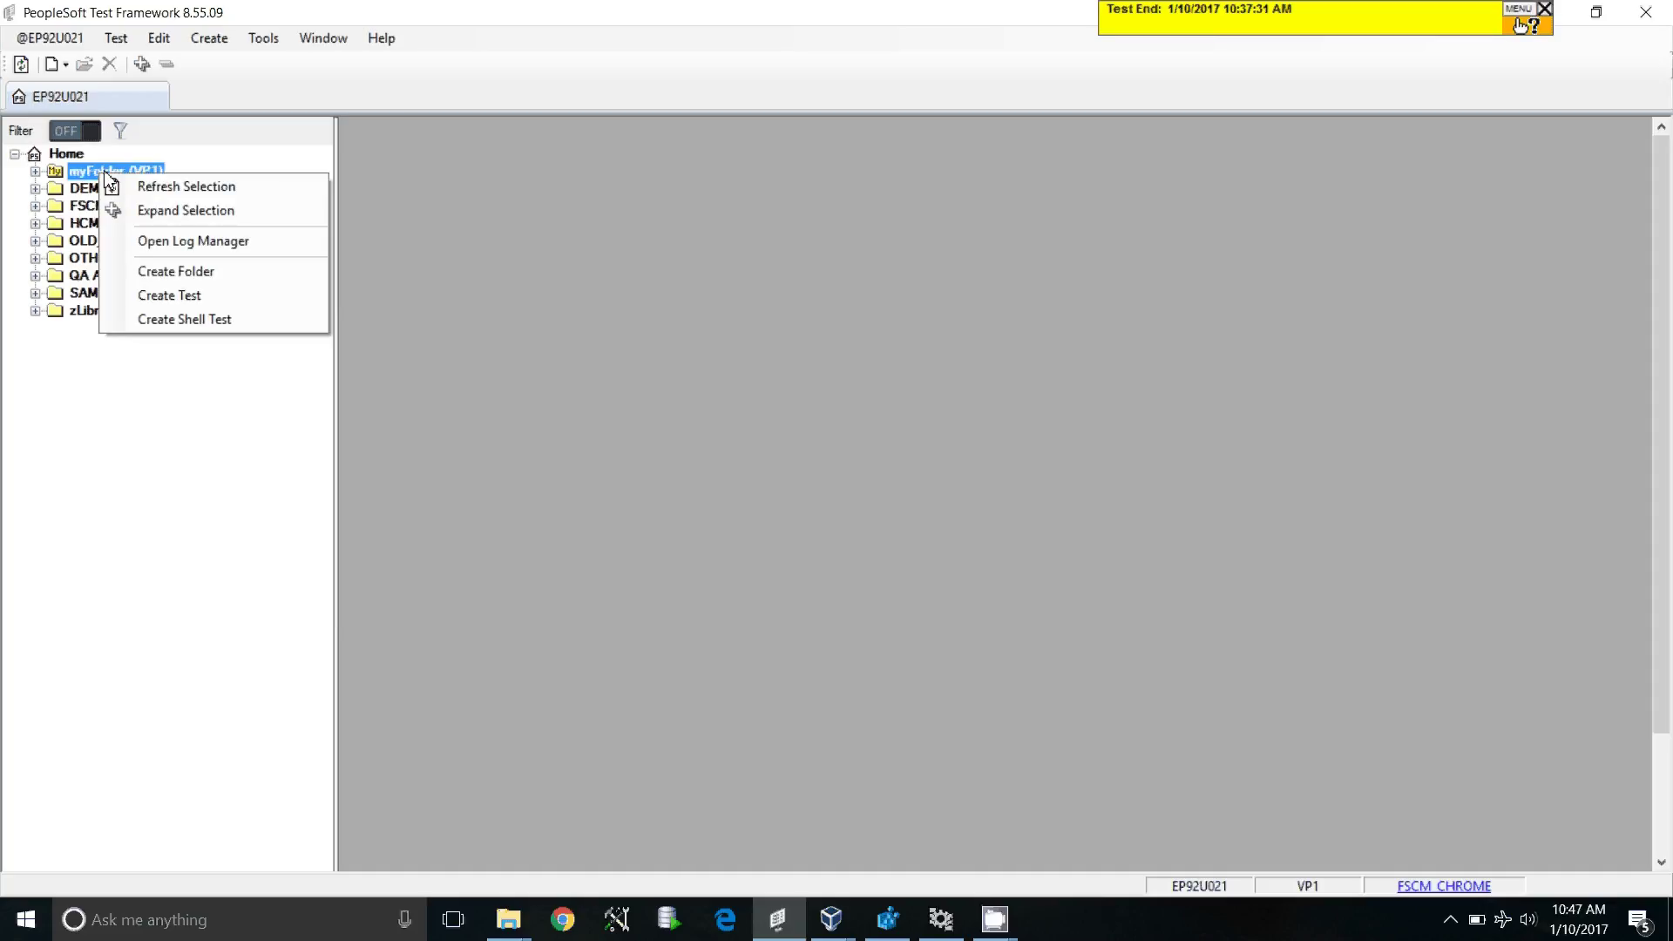
pyautogui.click(169, 296)
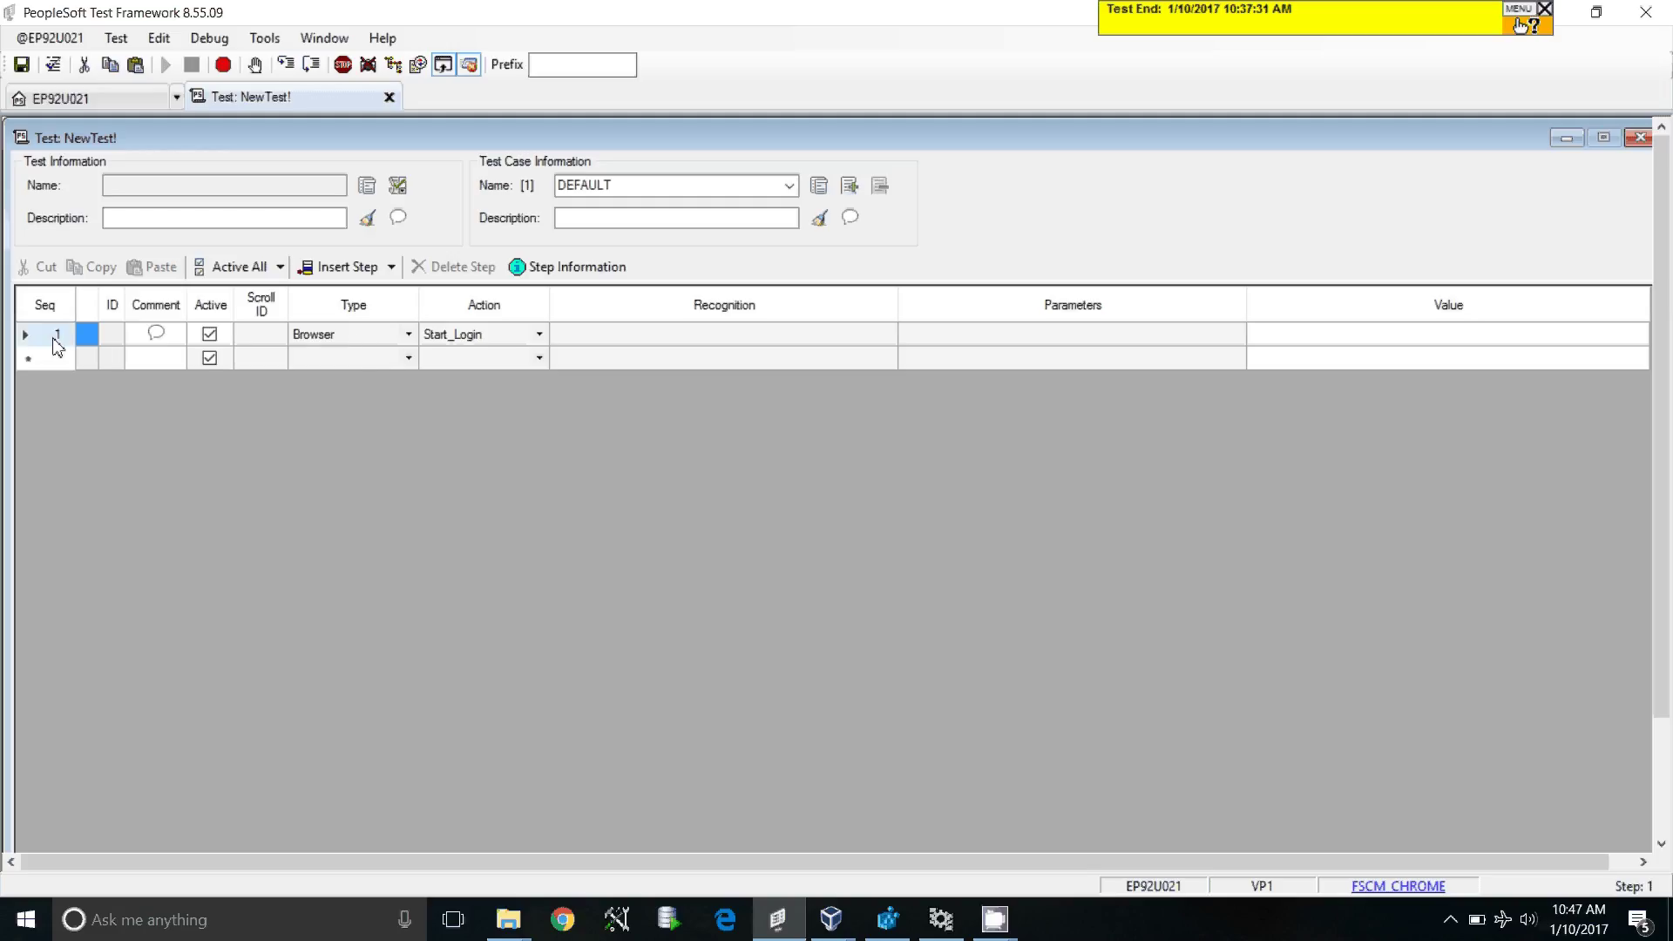
pyautogui.click(498, 338)
pyautogui.click(498, 338)
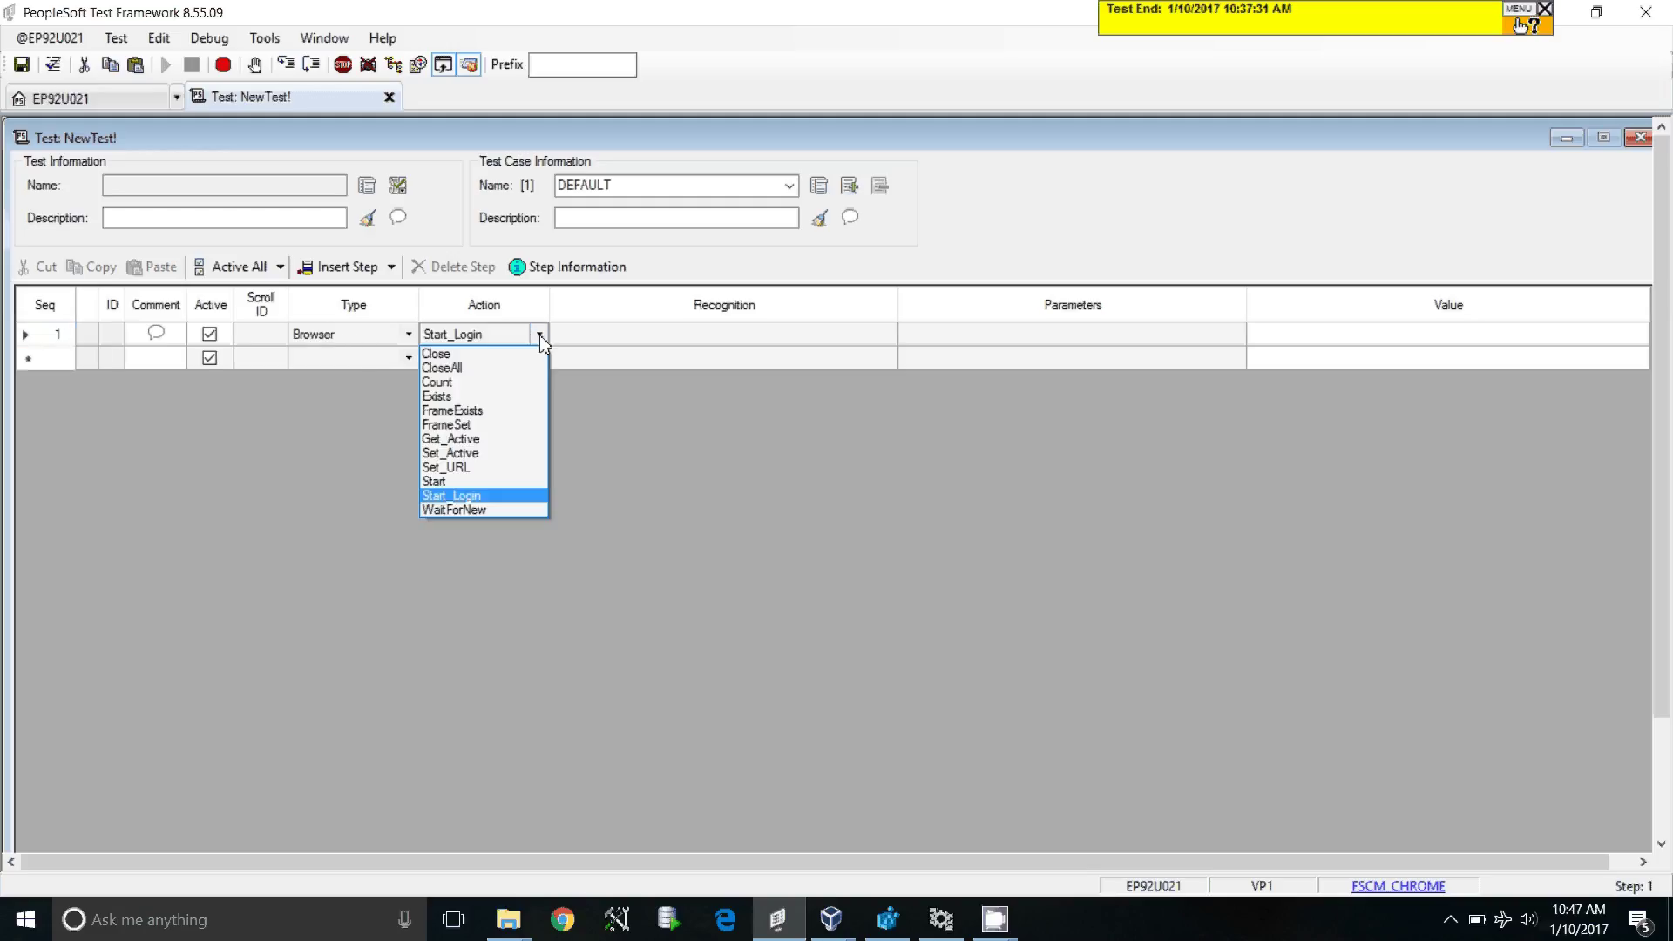
pyautogui.click(475, 485)
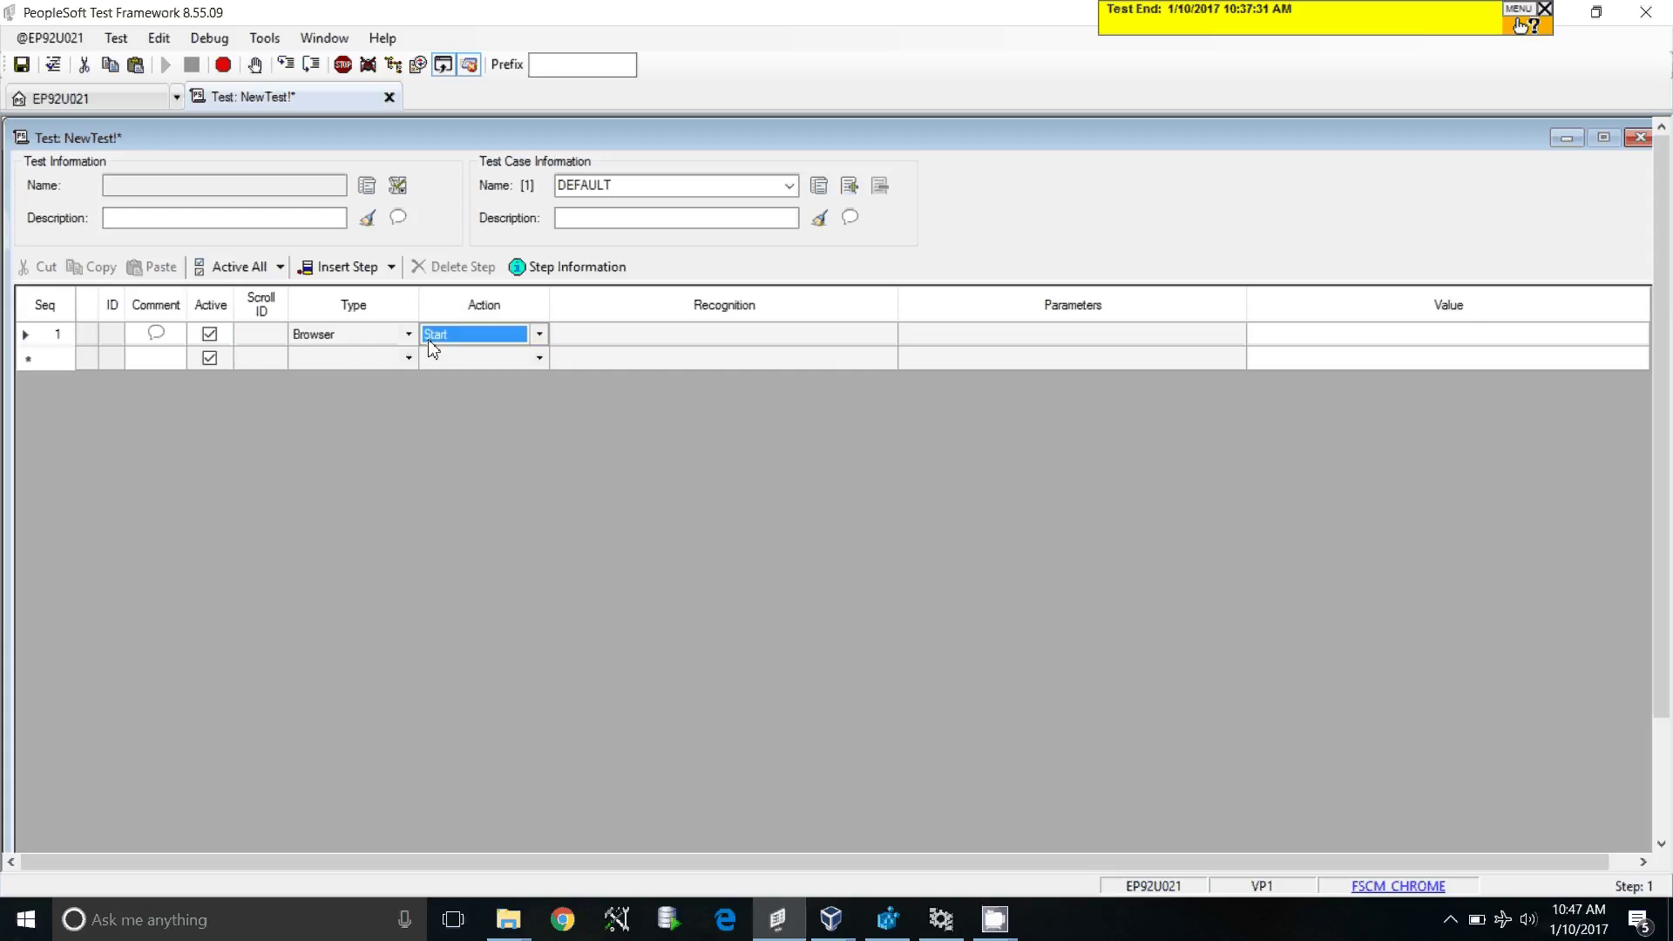
pyautogui.click(48, 341)
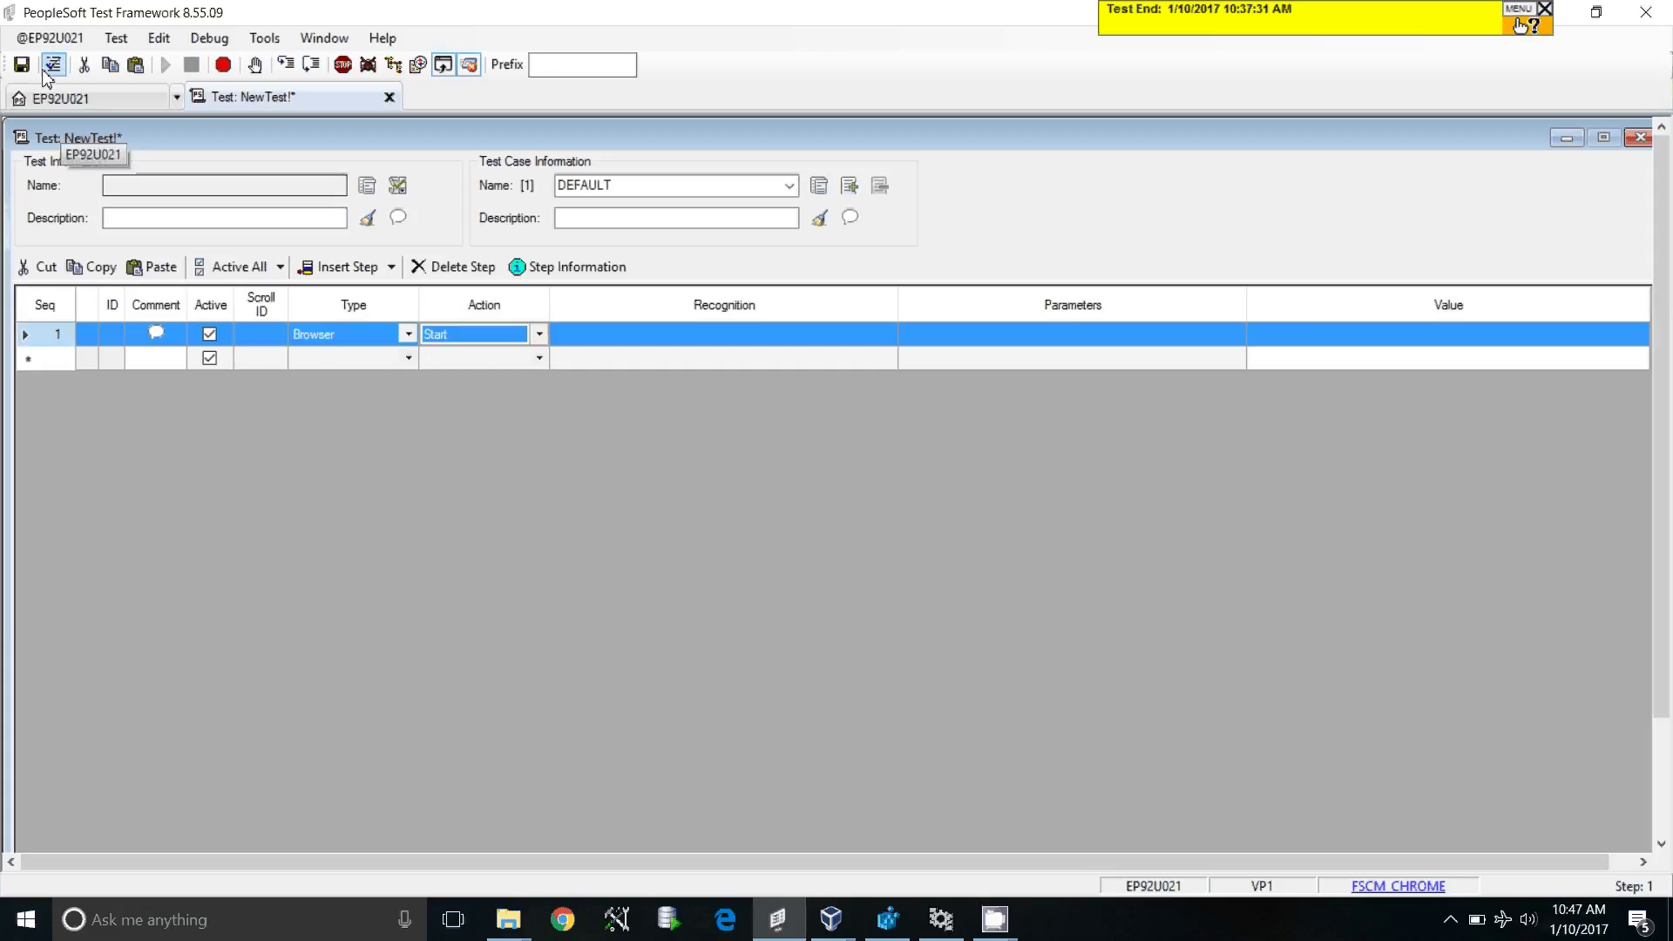
# Step: Save the test under the name NEW_TEST_DEMO_2
pyautogui.click(116, 38)
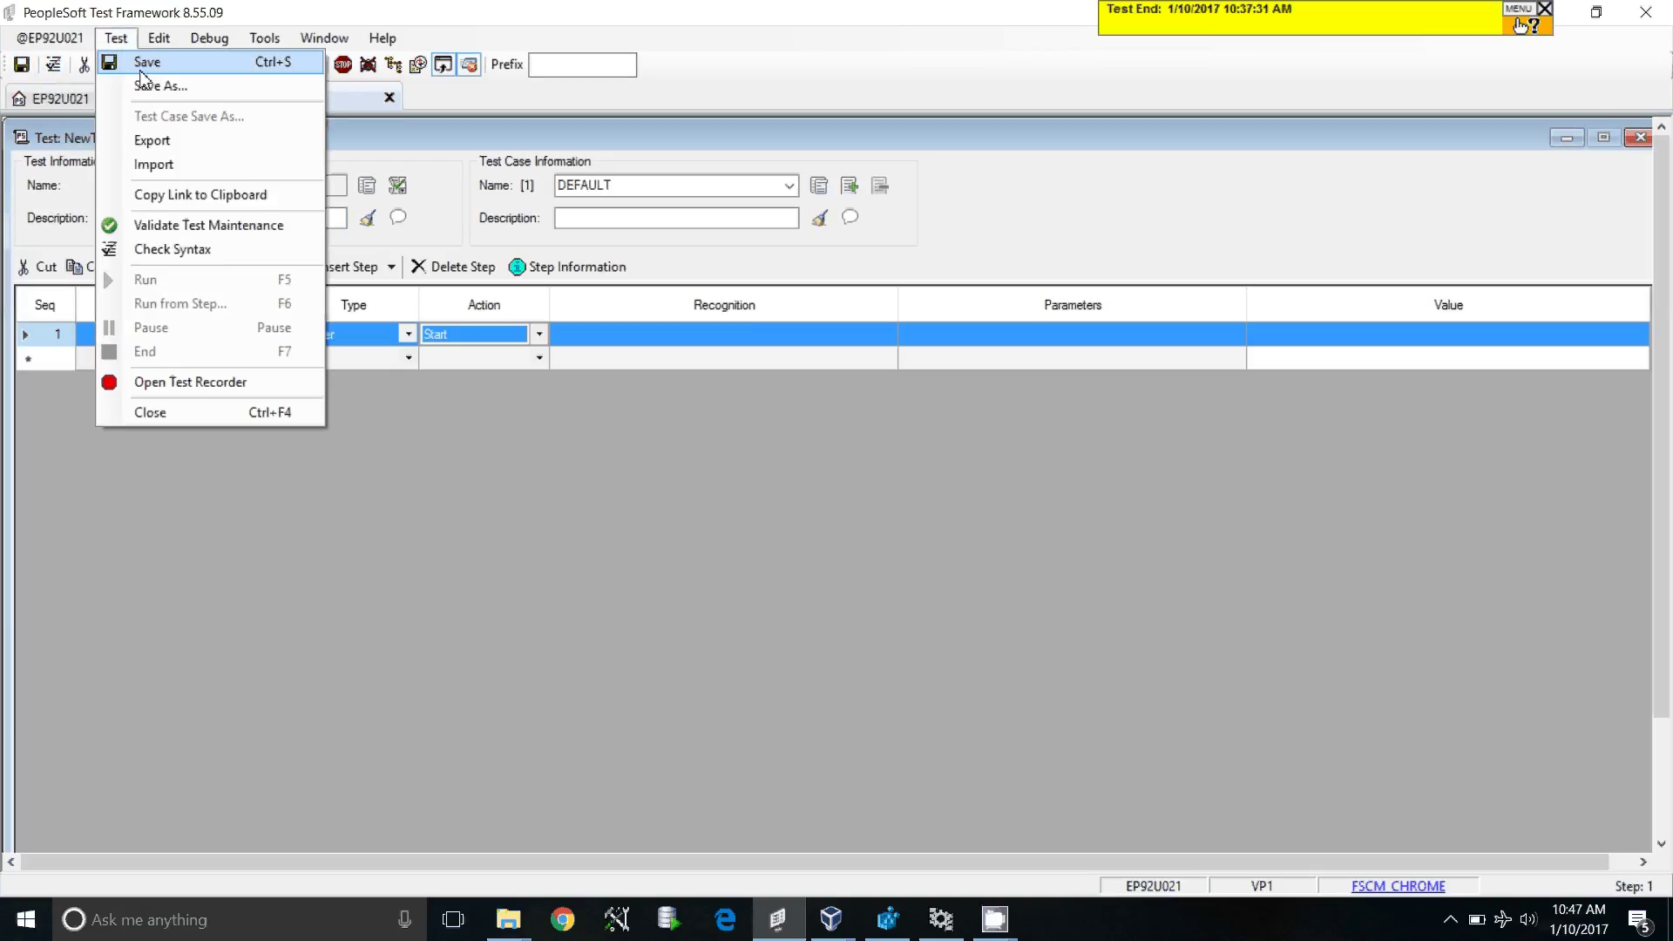
pyautogui.click(142, 73)
pyautogui.click(797, 451)
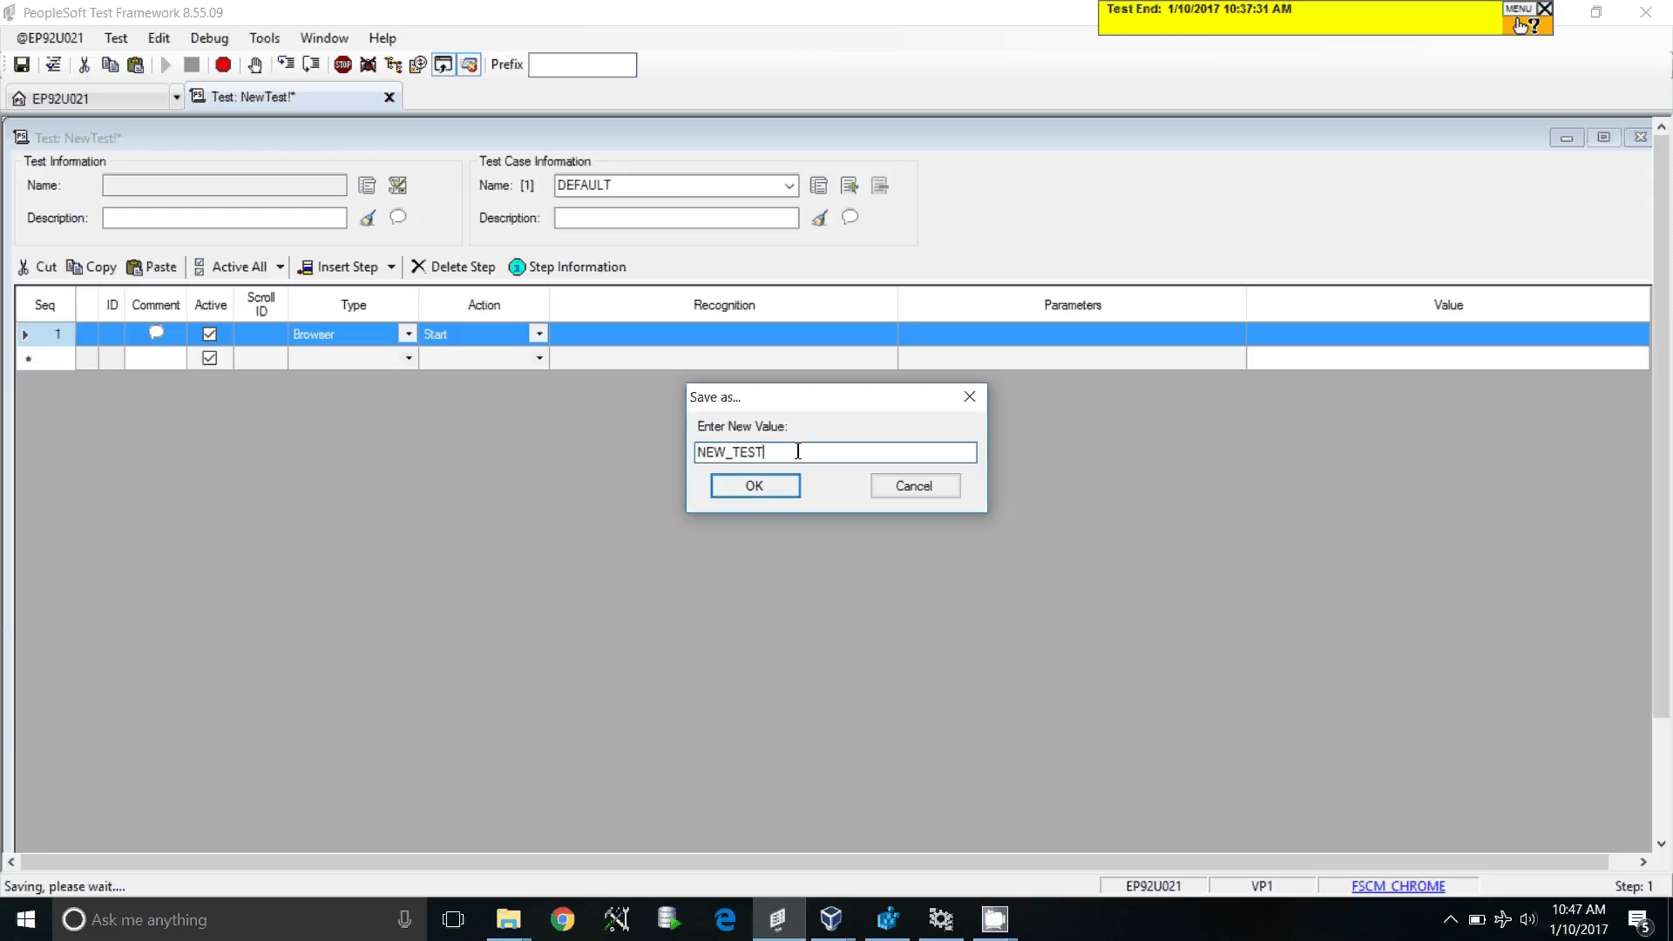
pyautogui.write('-')
pyautogui.write('DEMO_2')
pyautogui.press('Return')
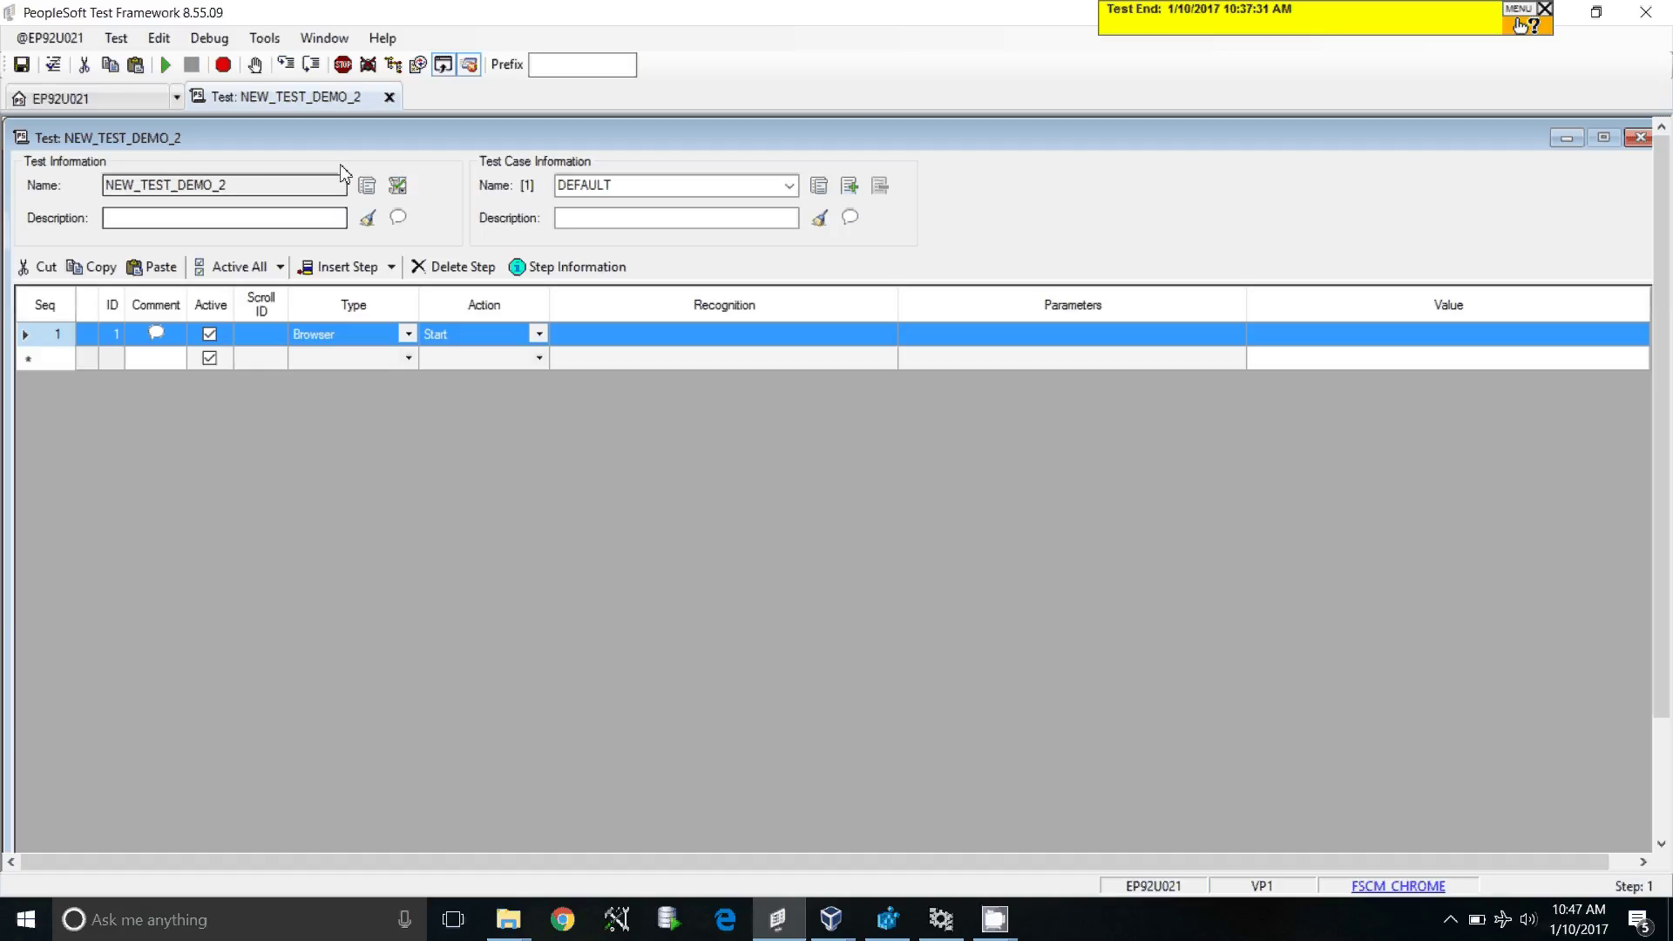
# Step: Open the Test Recorder and launch the web client at the default sign-in page
pyautogui.click(223, 65)
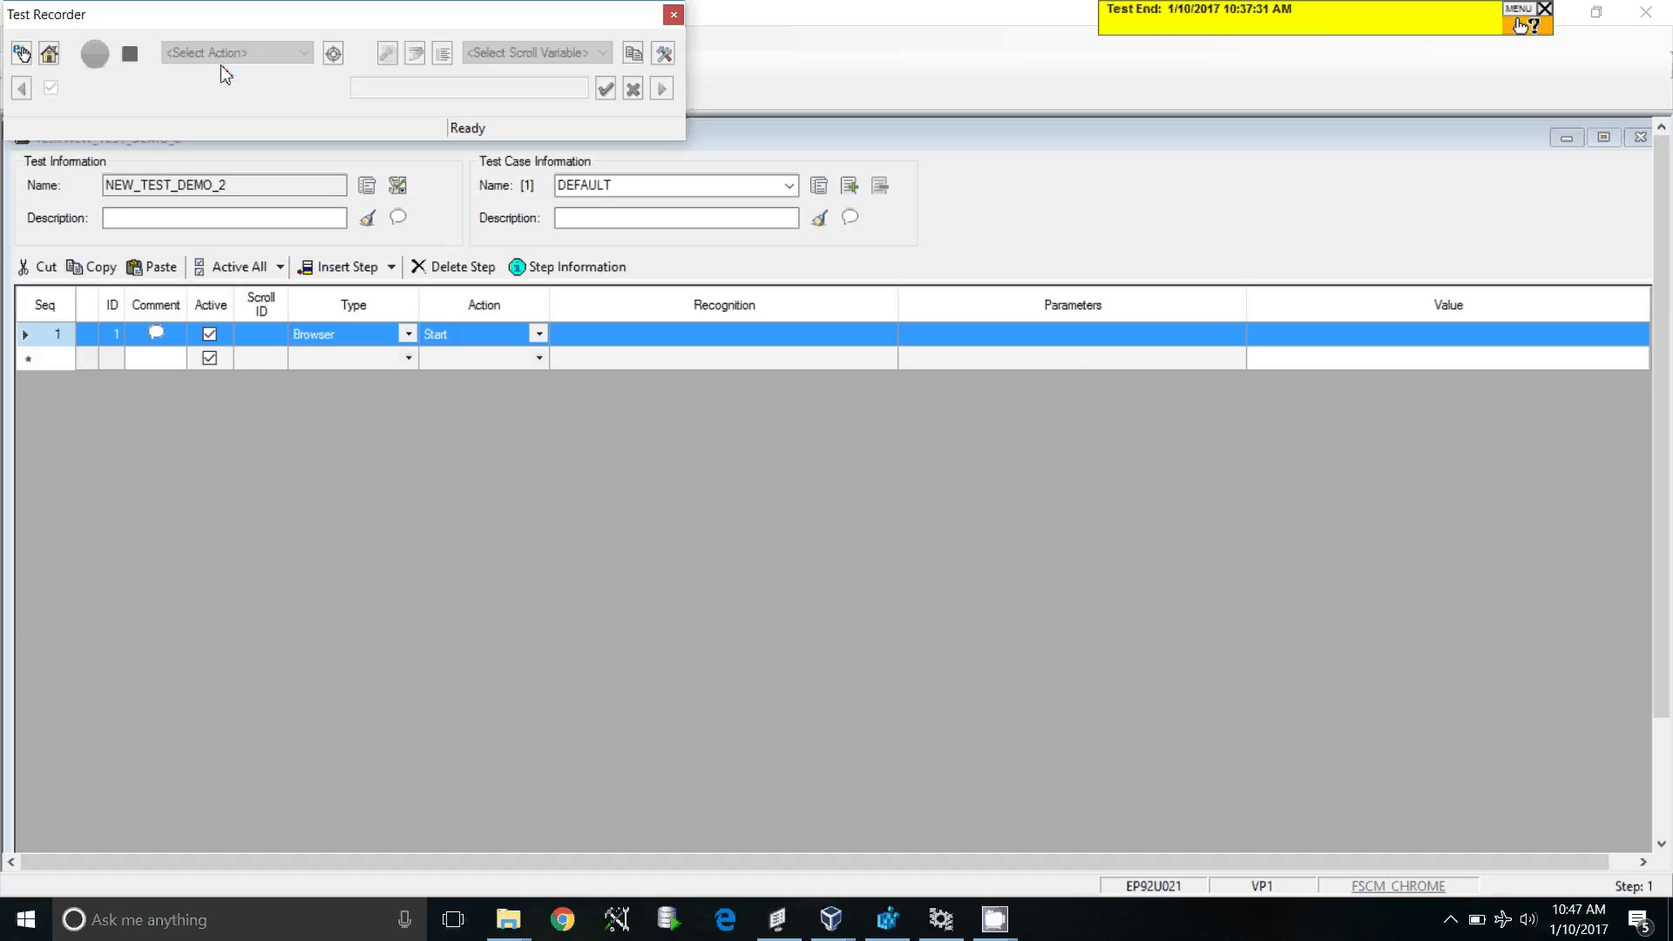
pyautogui.moveTo(217, 27); pyautogui.dragTo(1128, 86)
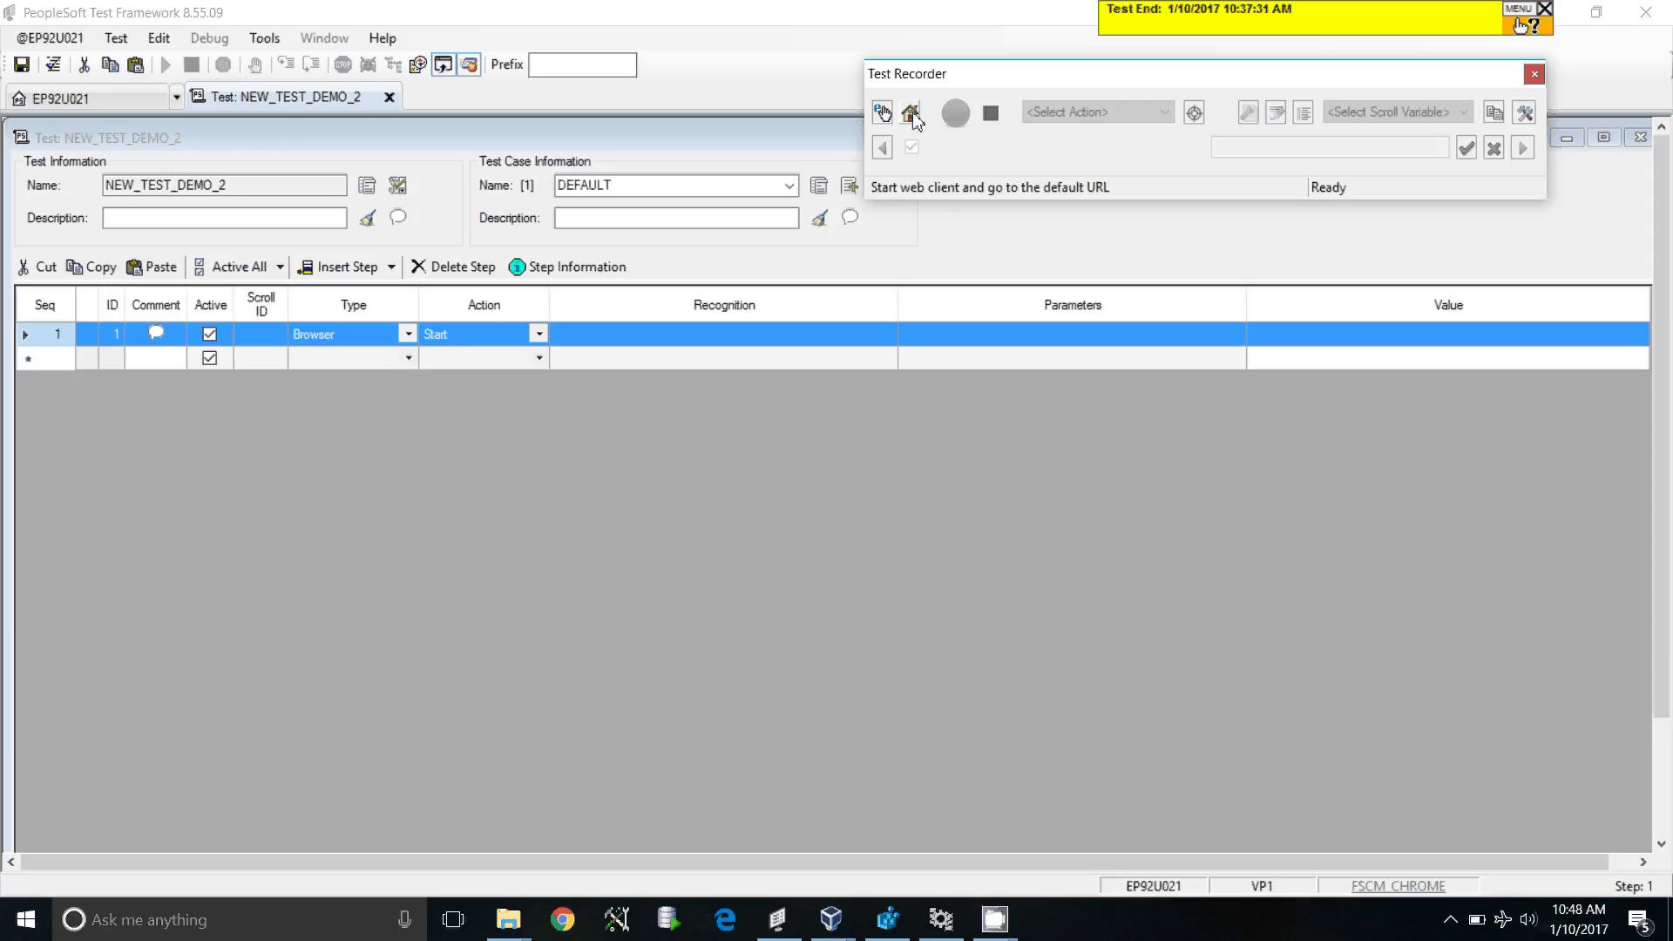
pyautogui.click(911, 115)
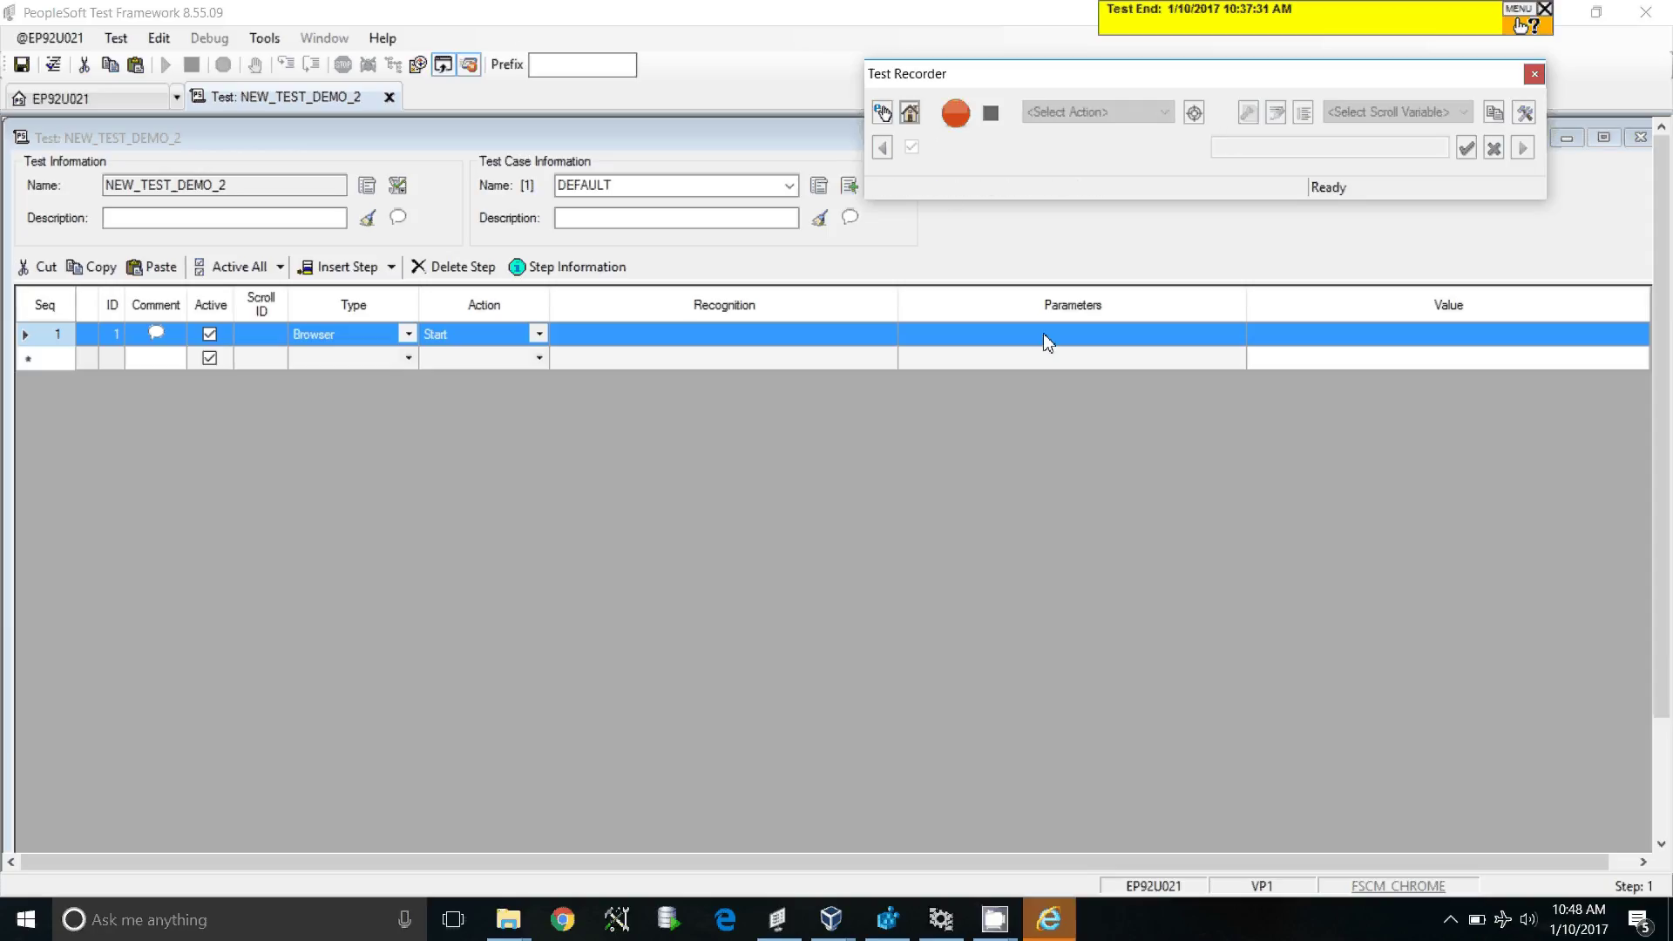
# Step: Maximize the PeopleSoft sign-in browser window and start recording
pyautogui.moveTo(1062, 936)
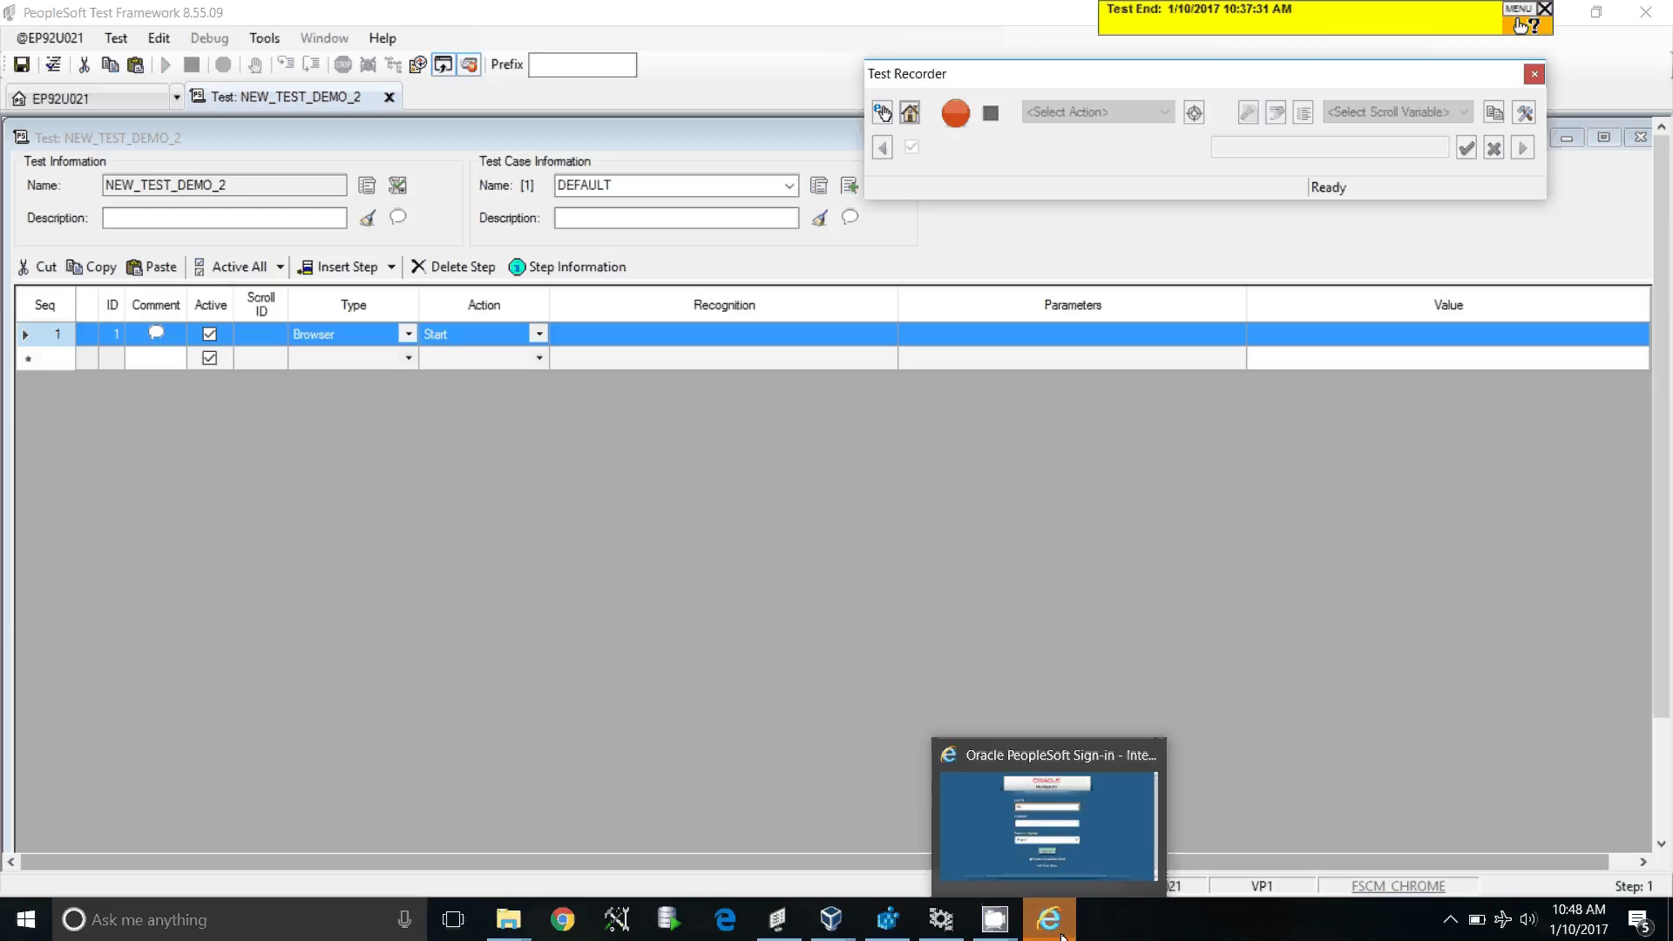
pyautogui.click(1048, 823)
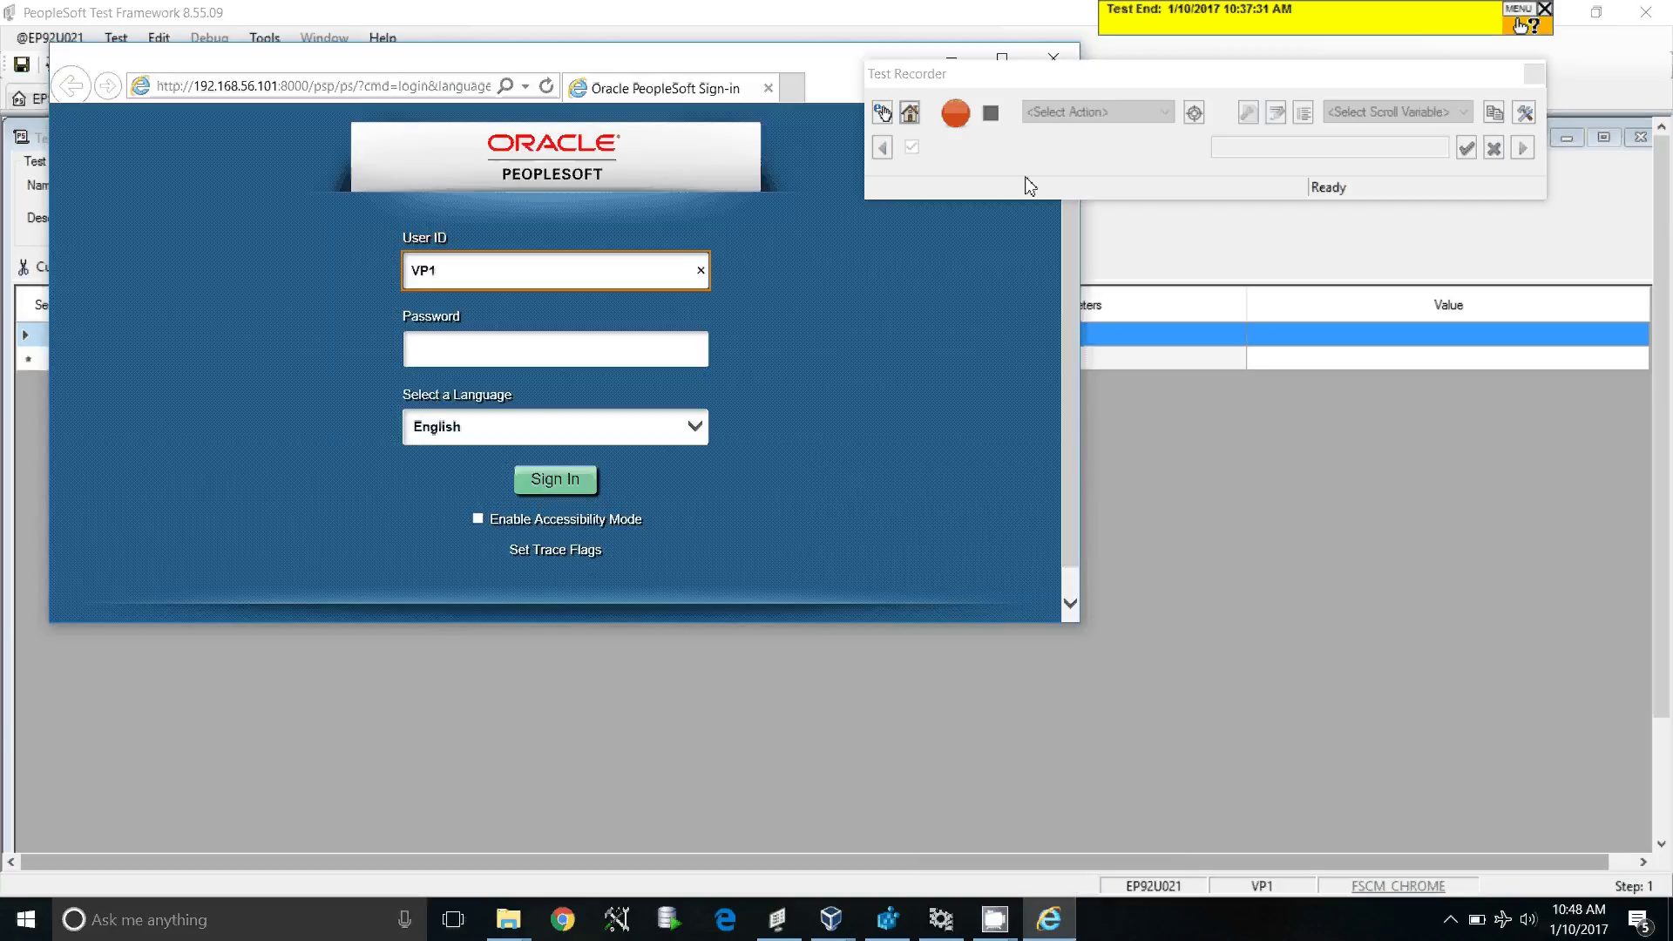
pyautogui.click(1003, 59)
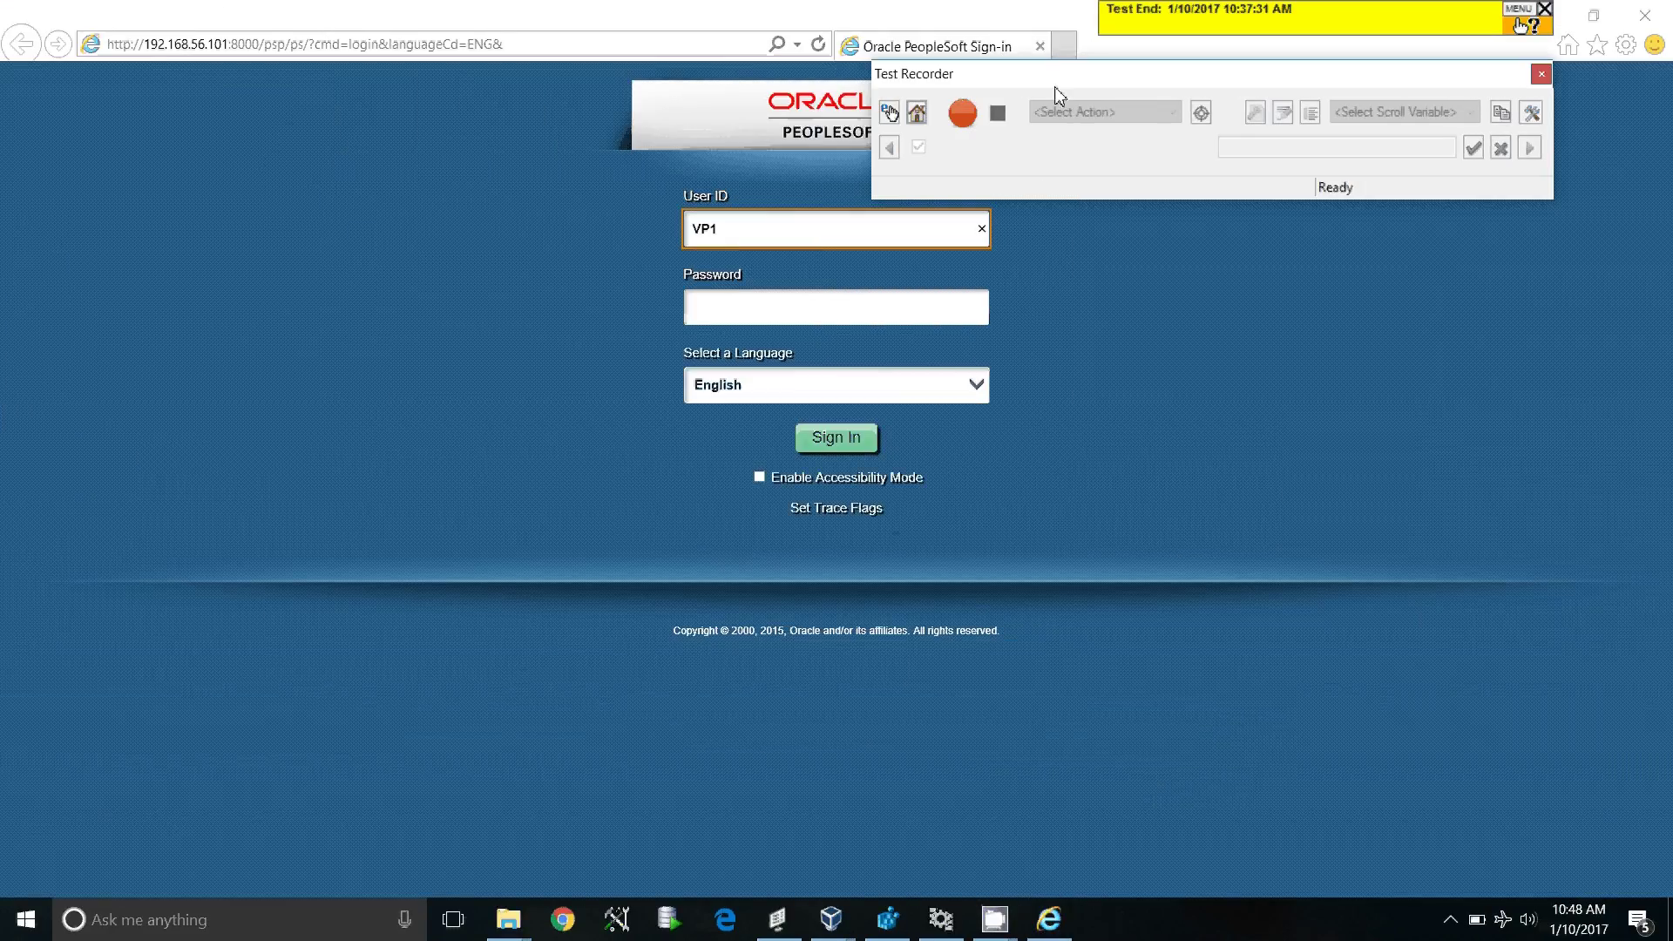
pyautogui.moveTo(1036, 74); pyautogui.dragTo(1142, 98)
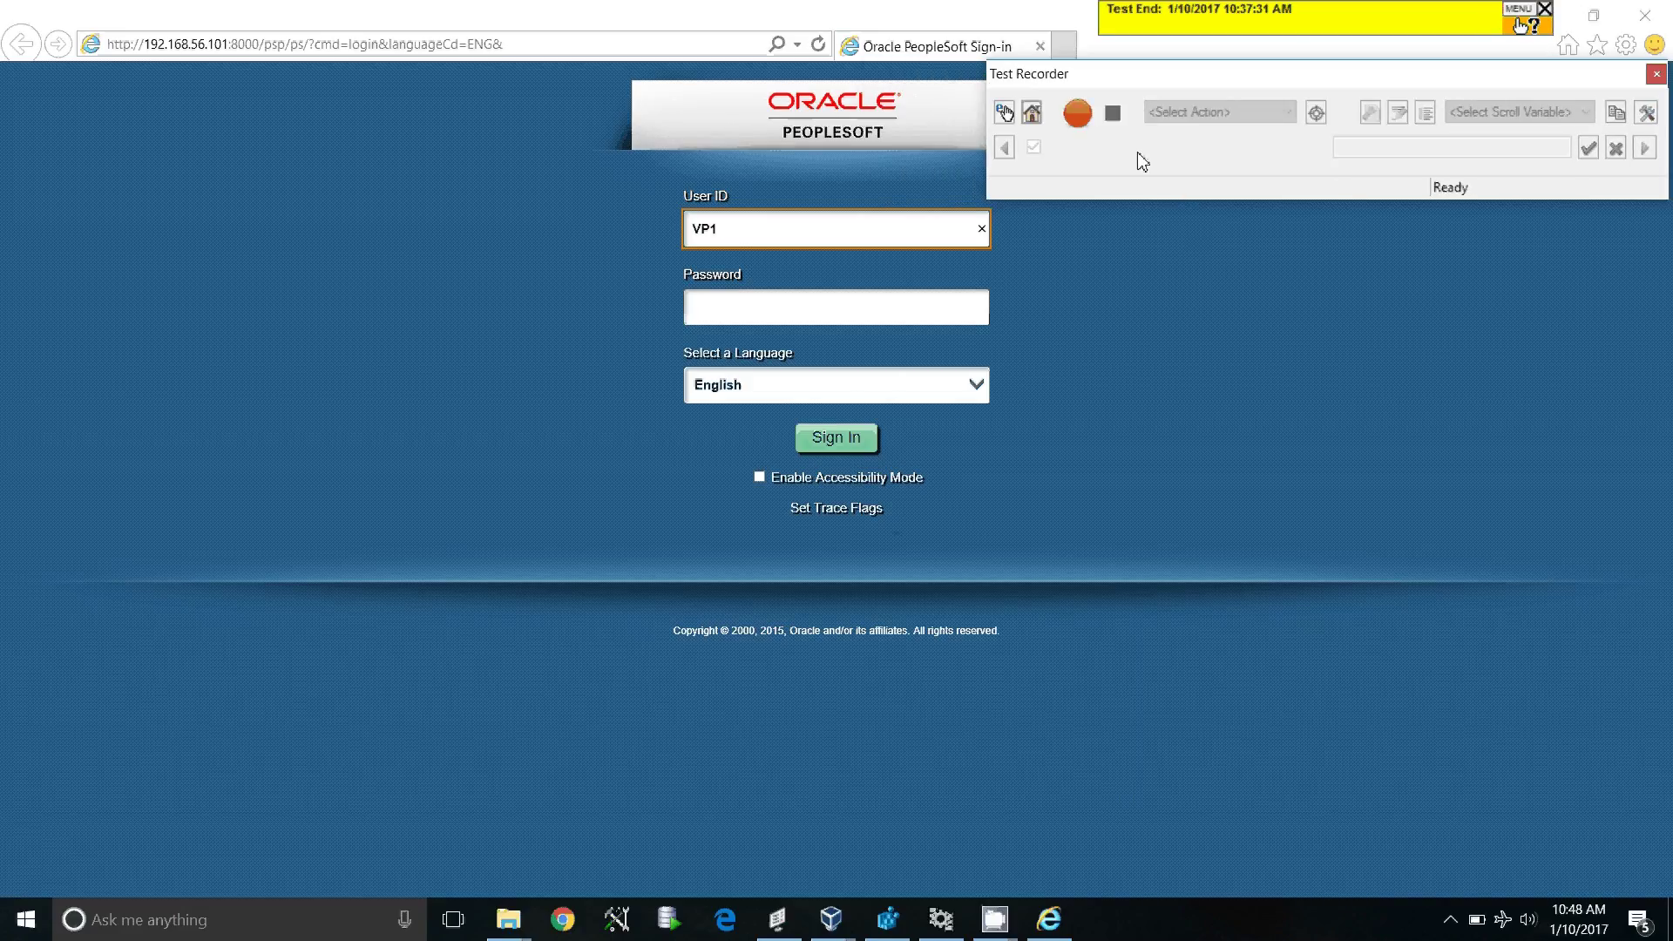
pyautogui.click(1078, 118)
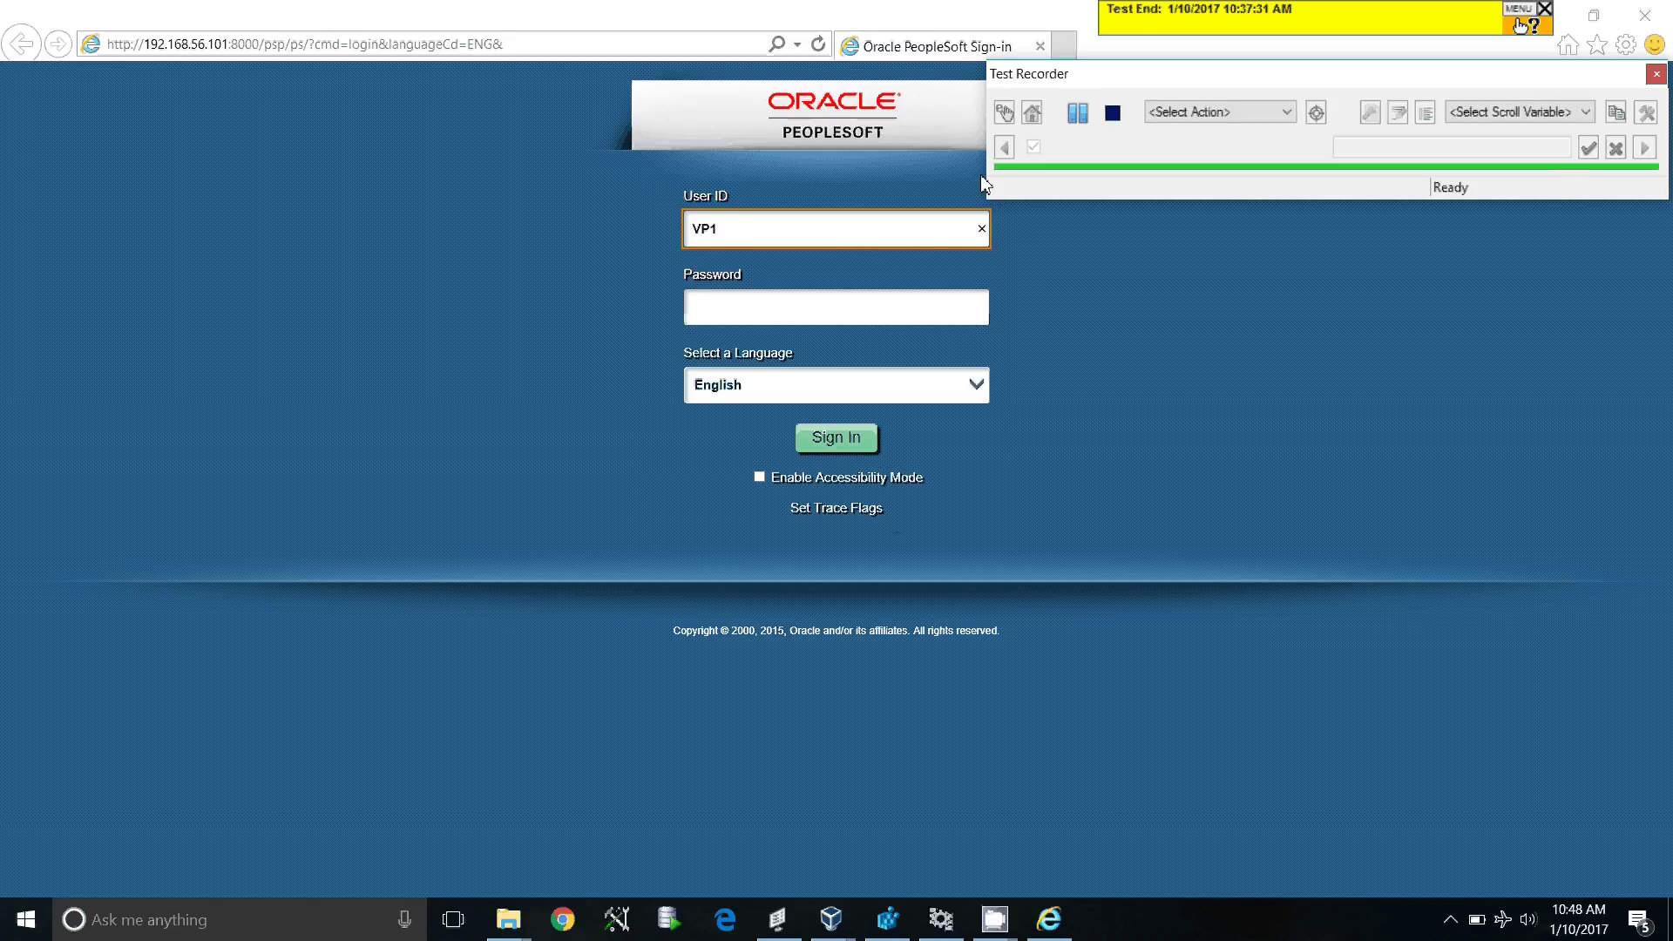
# Step: Sign in to PeopleSoft with the user ID and password
pyautogui.doubleClick(806, 226)
pyautogui.write('VP1')
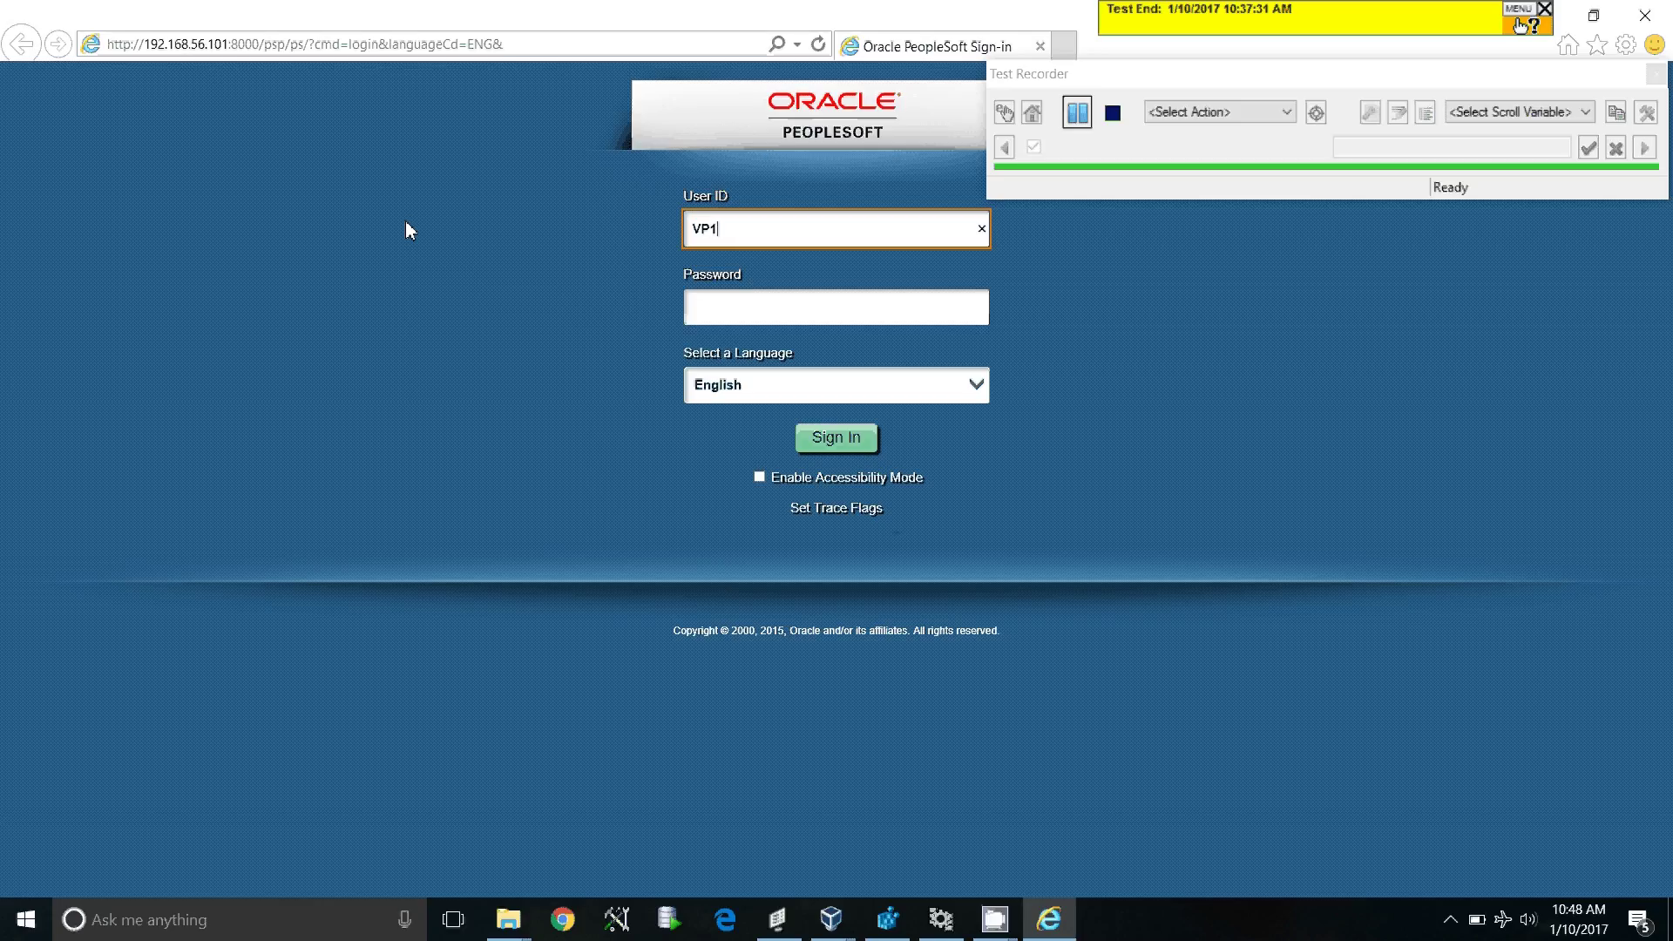
pyautogui.click(777, 285)
pyautogui.click(784, 296)
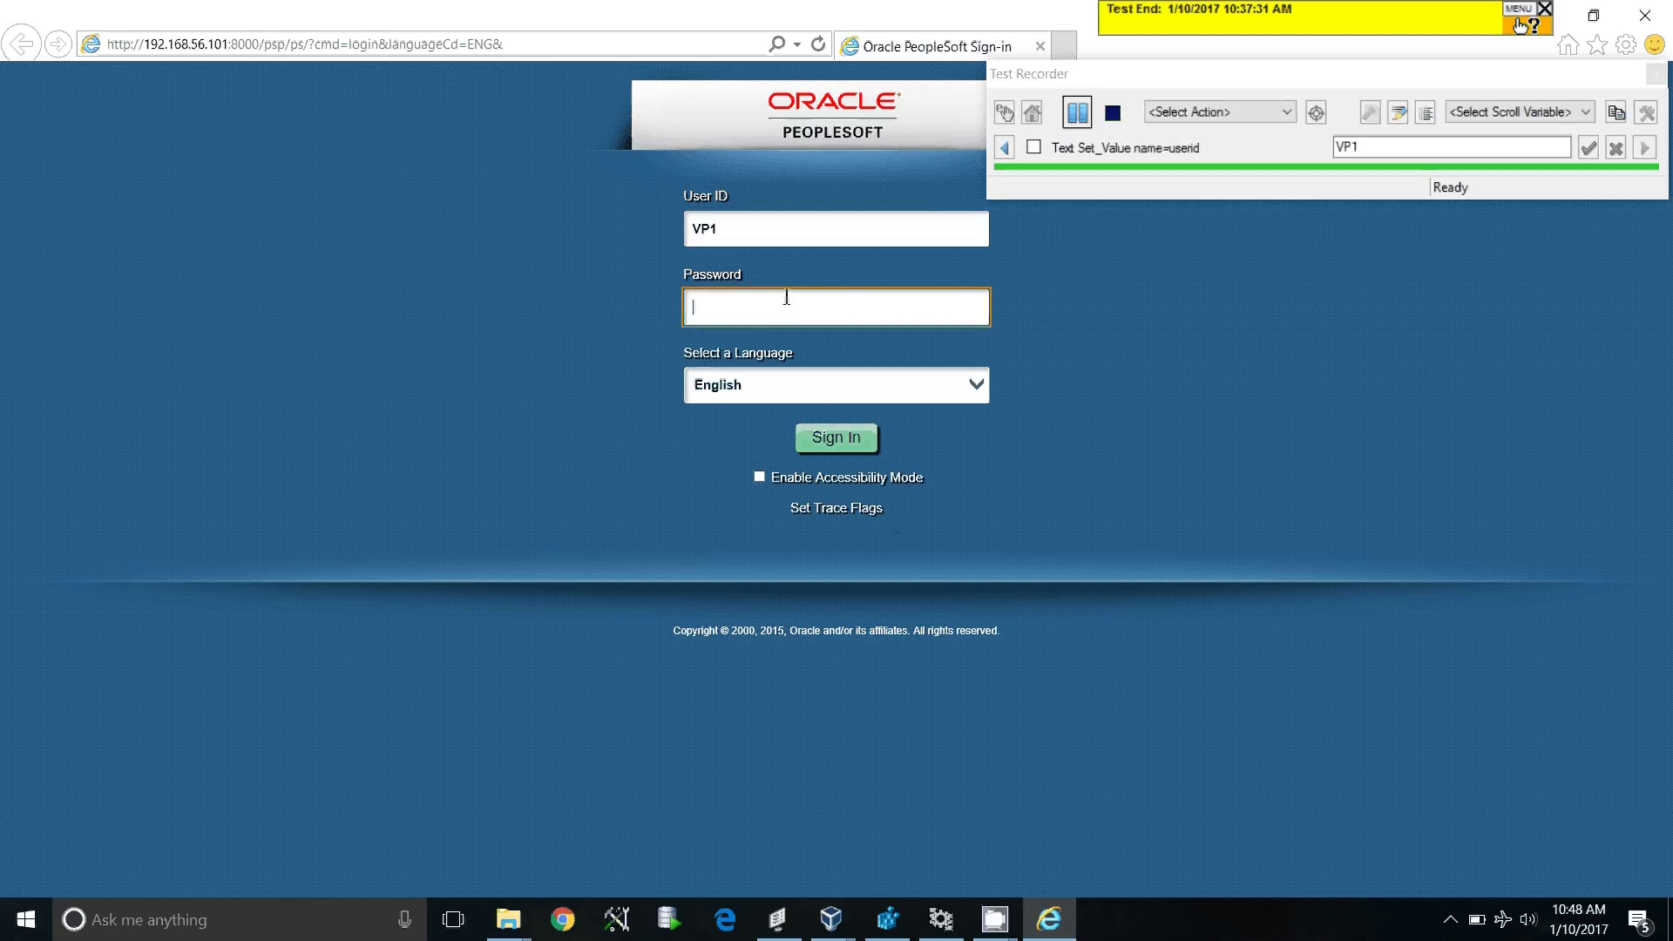
pyautogui.write('VP1')
pyautogui.click(834, 417)
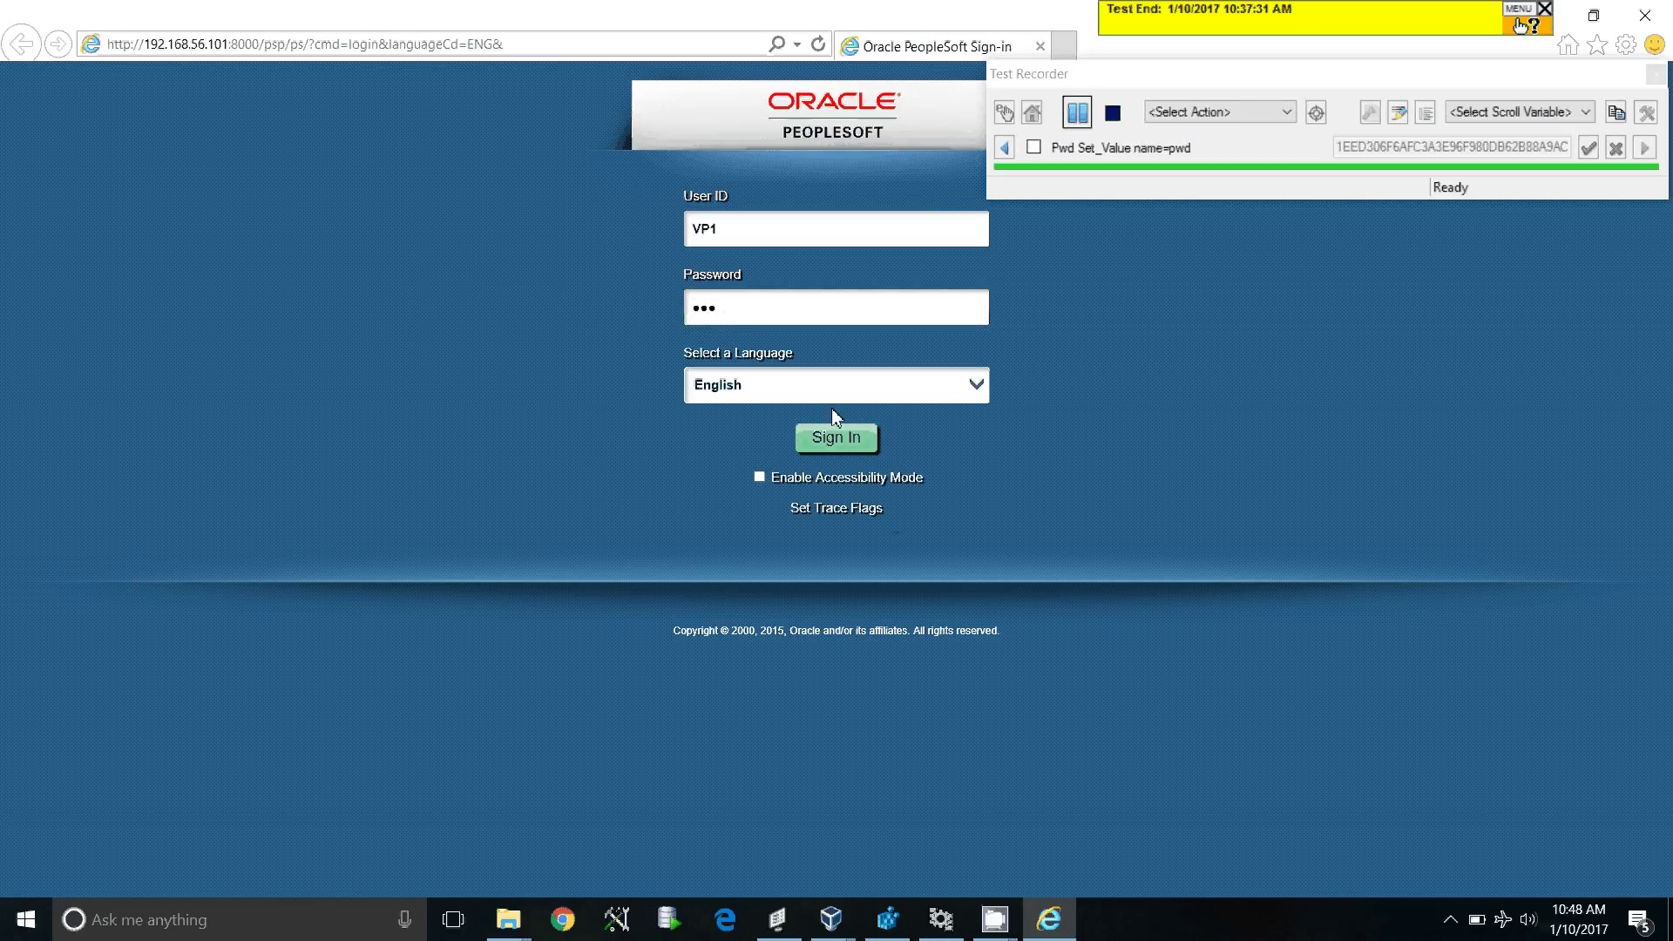
pyautogui.click(838, 436)
pyautogui.moveTo(1323, 90); pyautogui.dragTo(1306, 94)
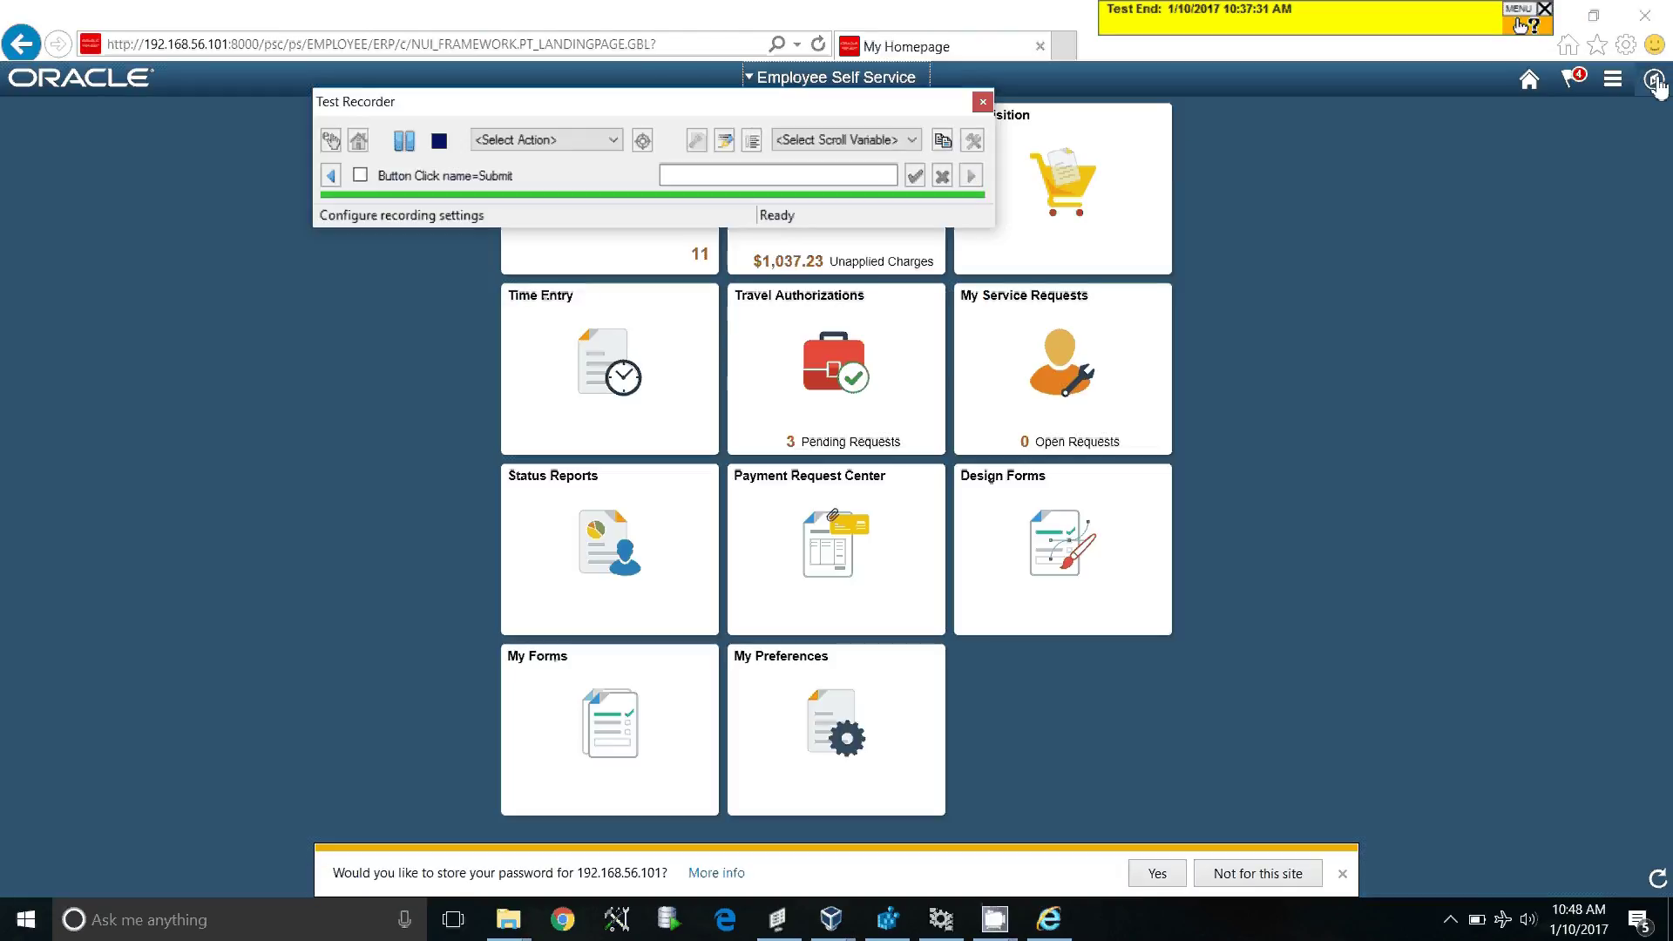
# Step: Navigate via the Navigator to Purchasing > Purchase Orders > Reports > Status Listings
pyautogui.click(1654, 81)
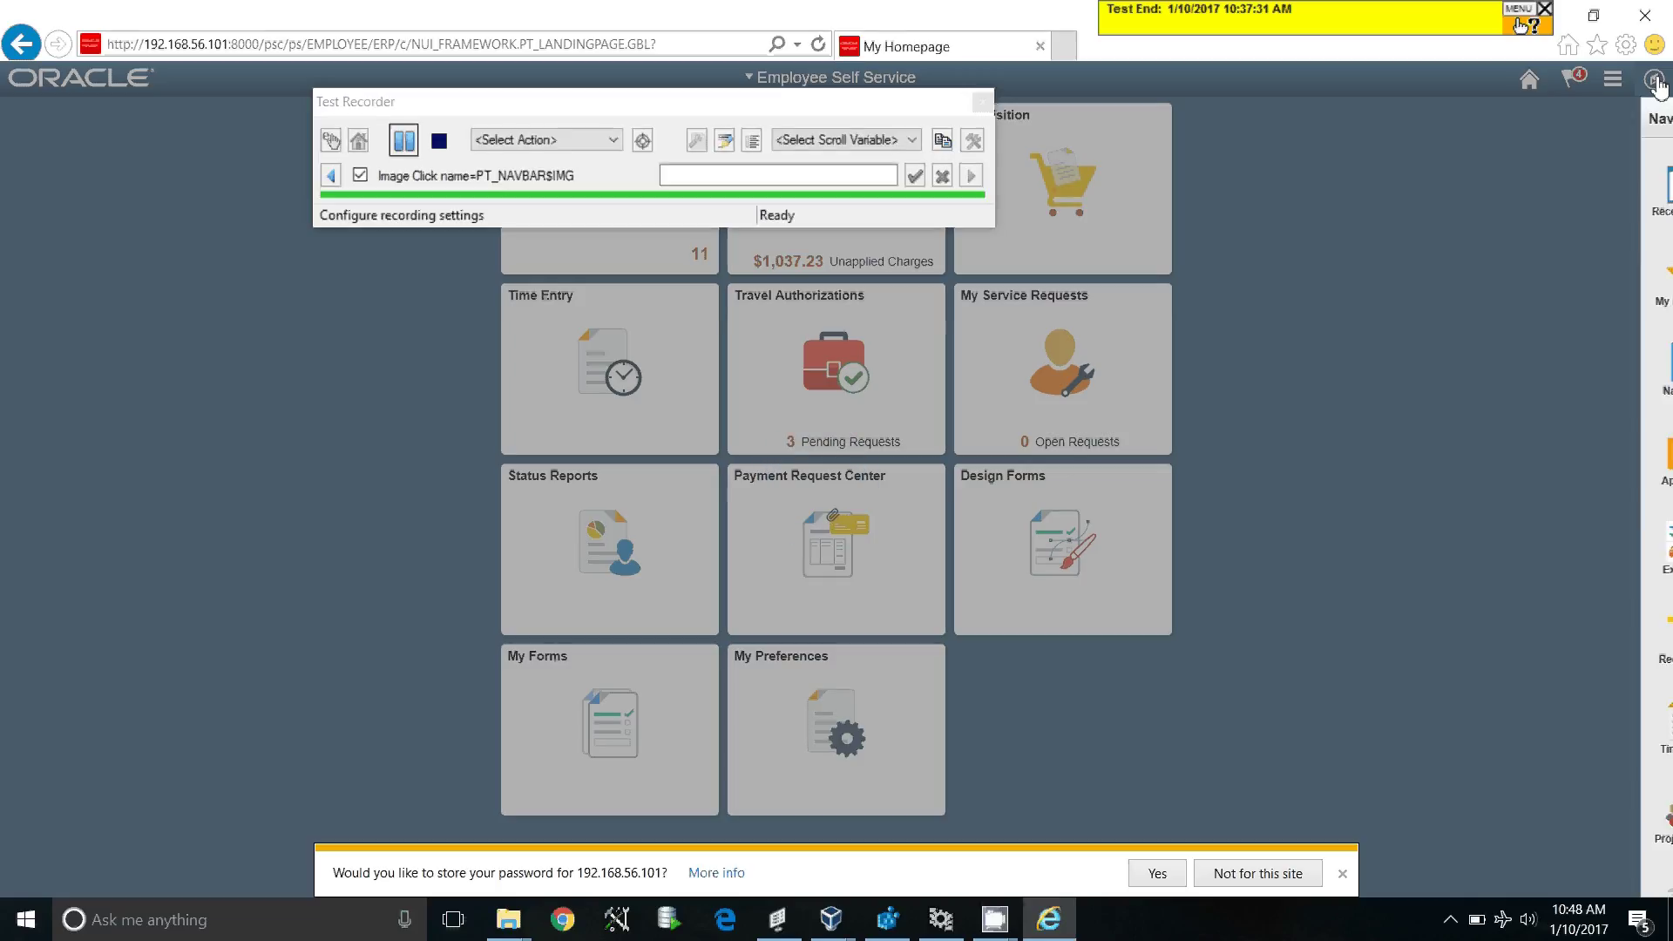
pyautogui.click(1629, 365)
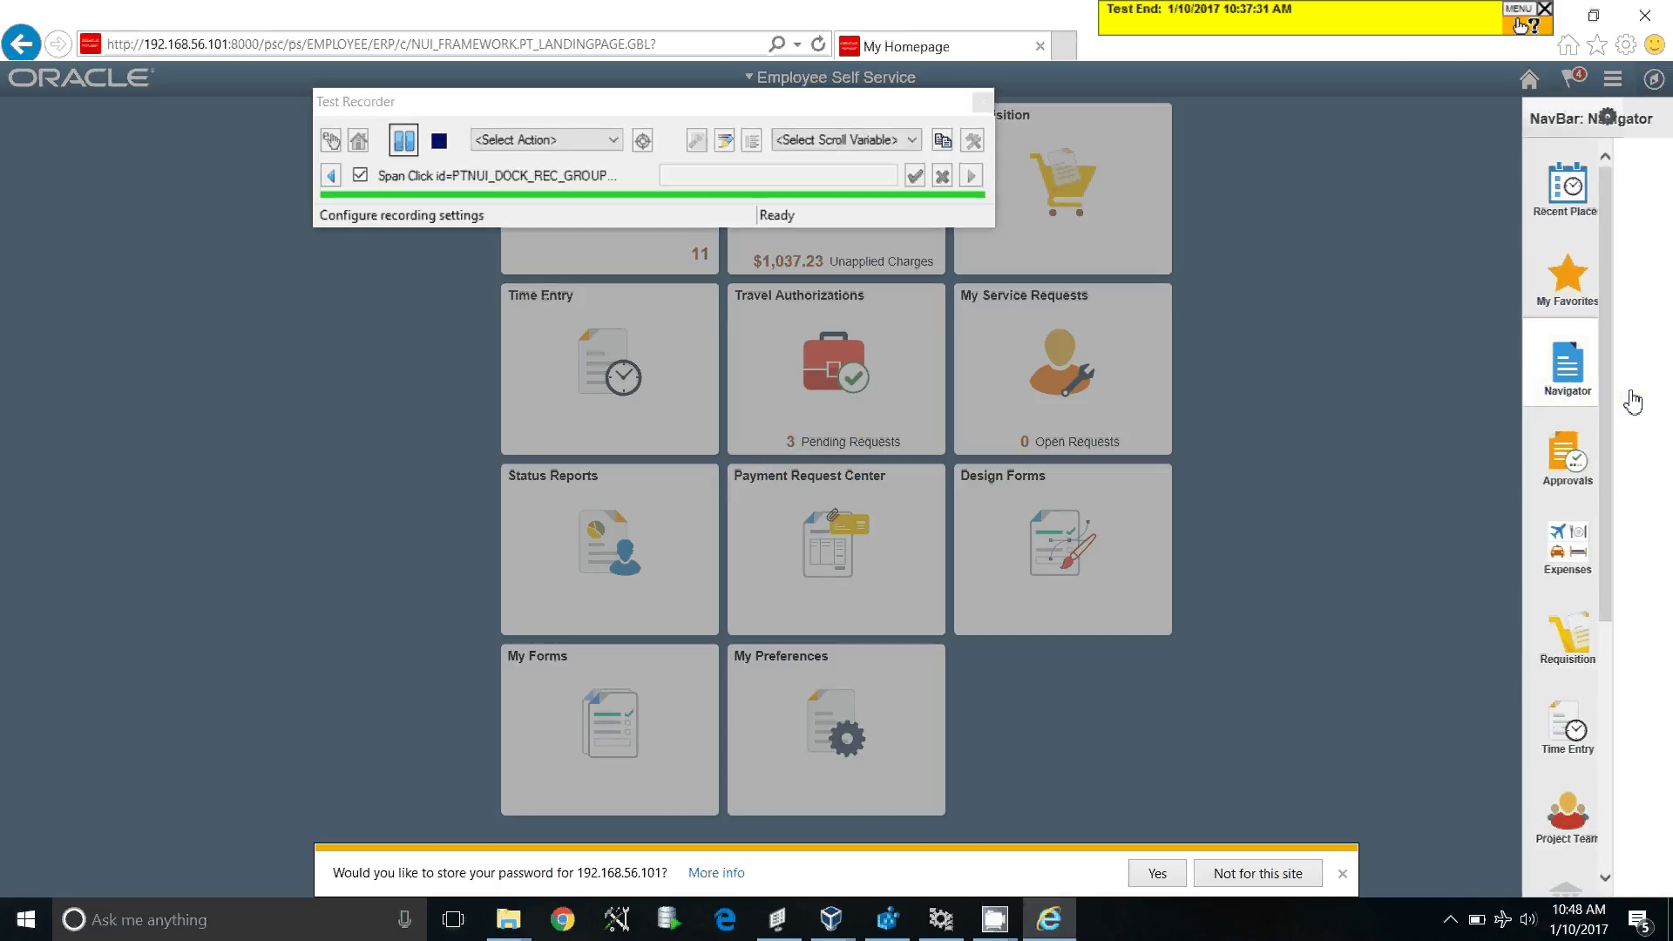
pyautogui.scroll(-3, 1577, 610)
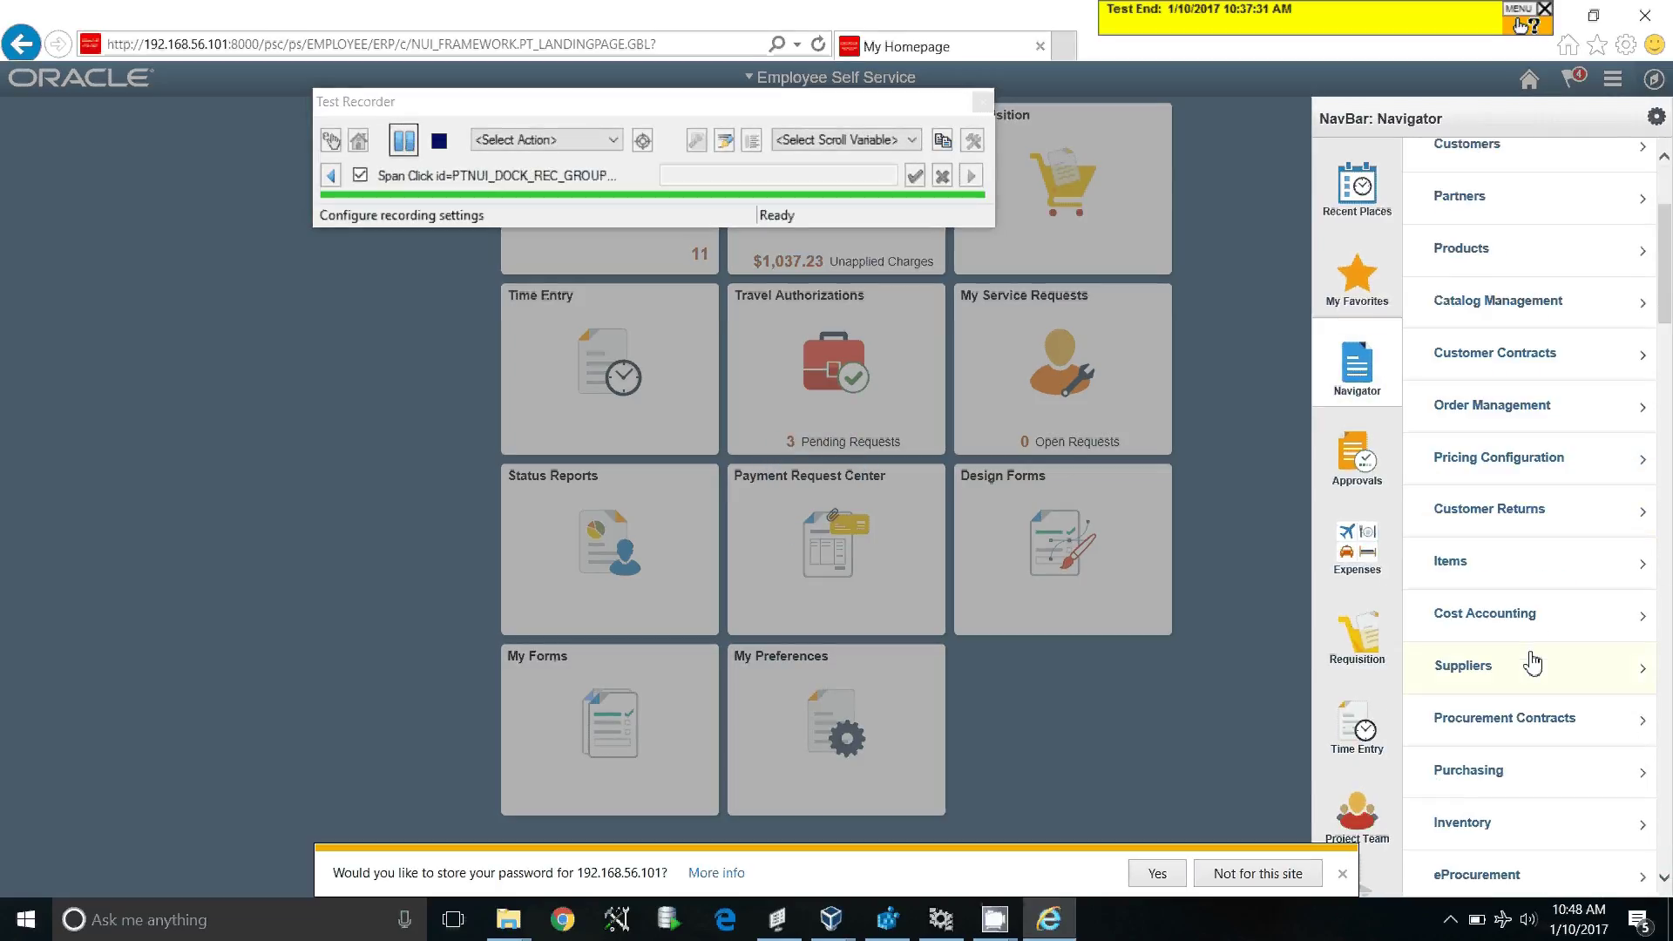
pyautogui.click(1526, 789)
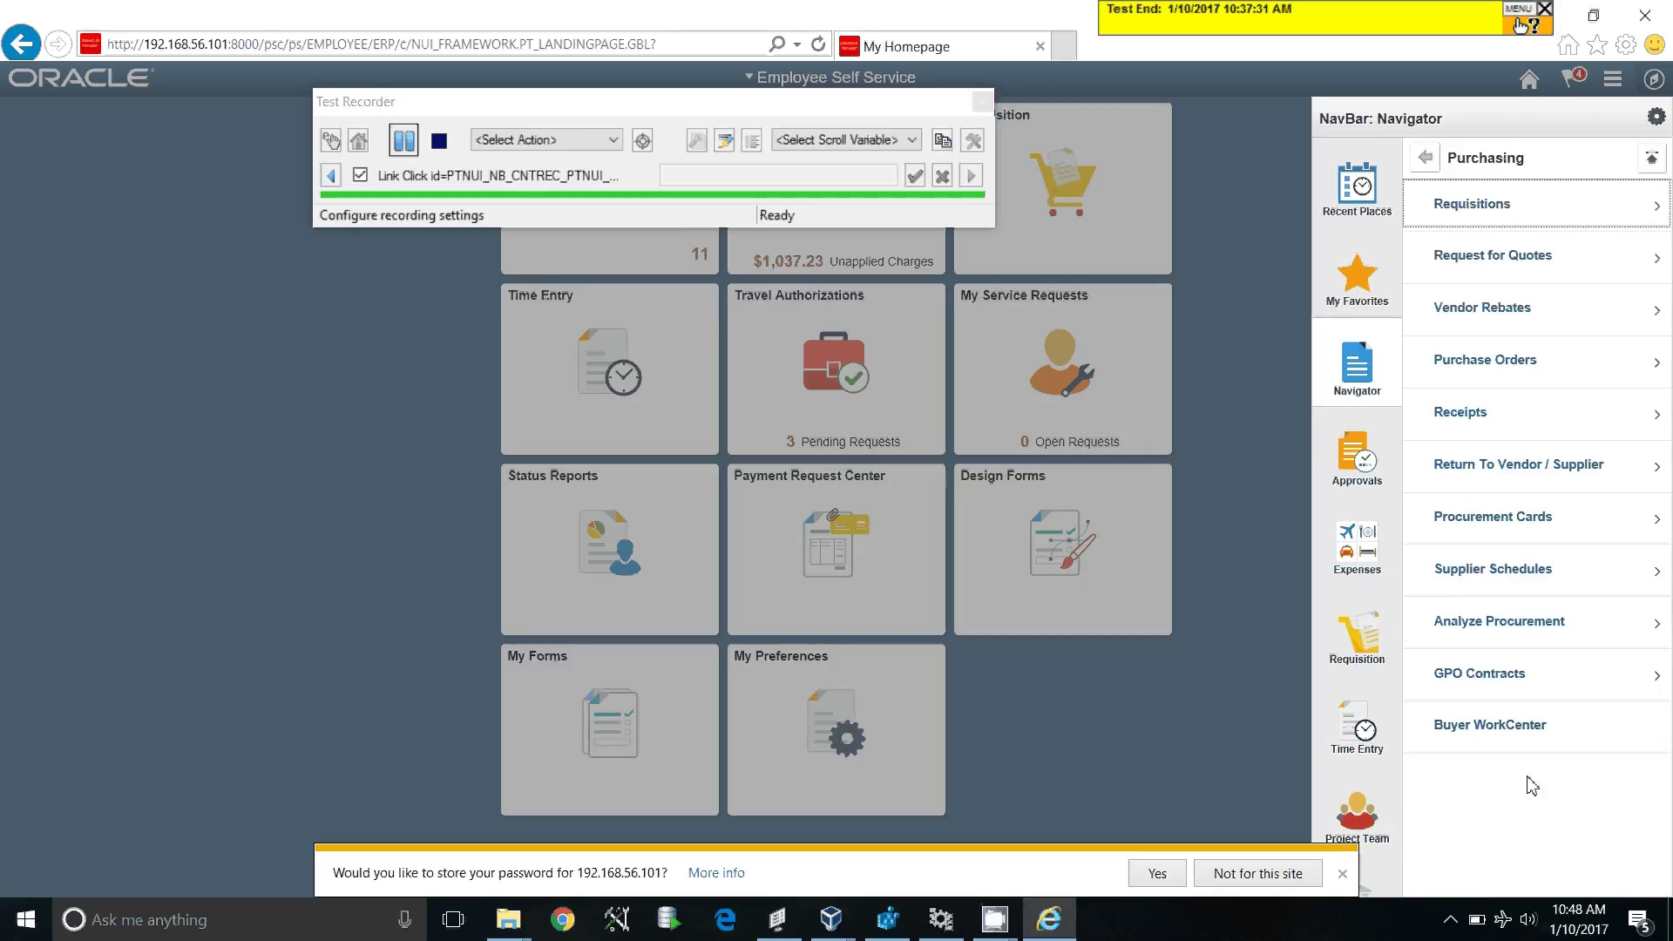
pyautogui.click(1555, 368)
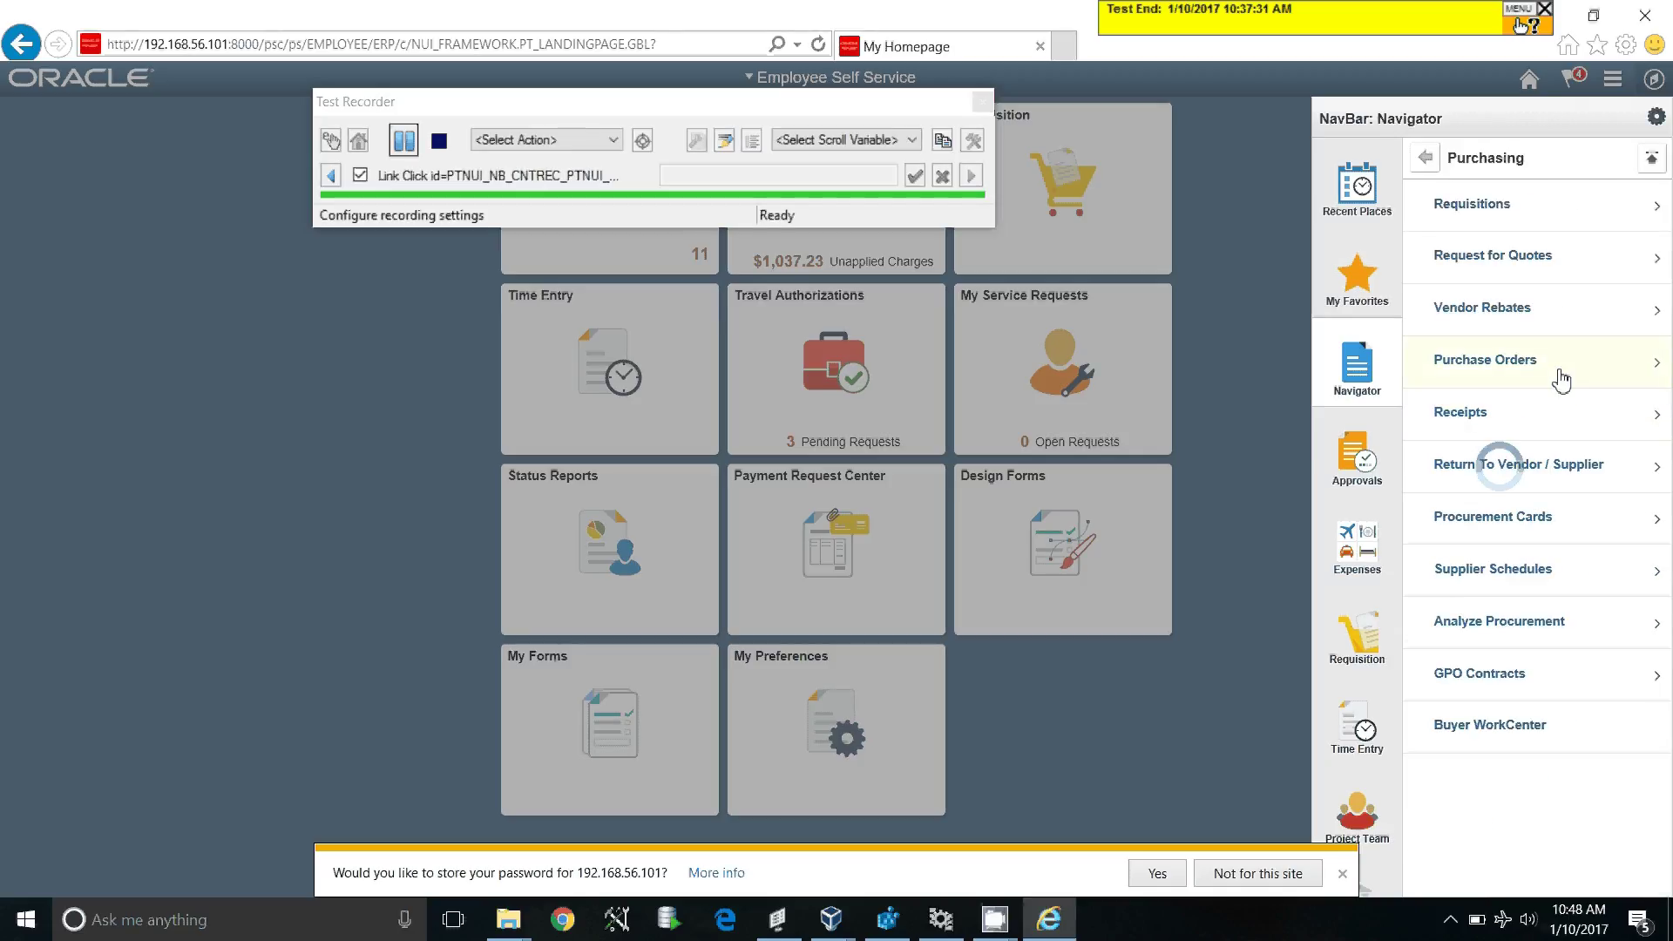
pyautogui.click(1545, 469)
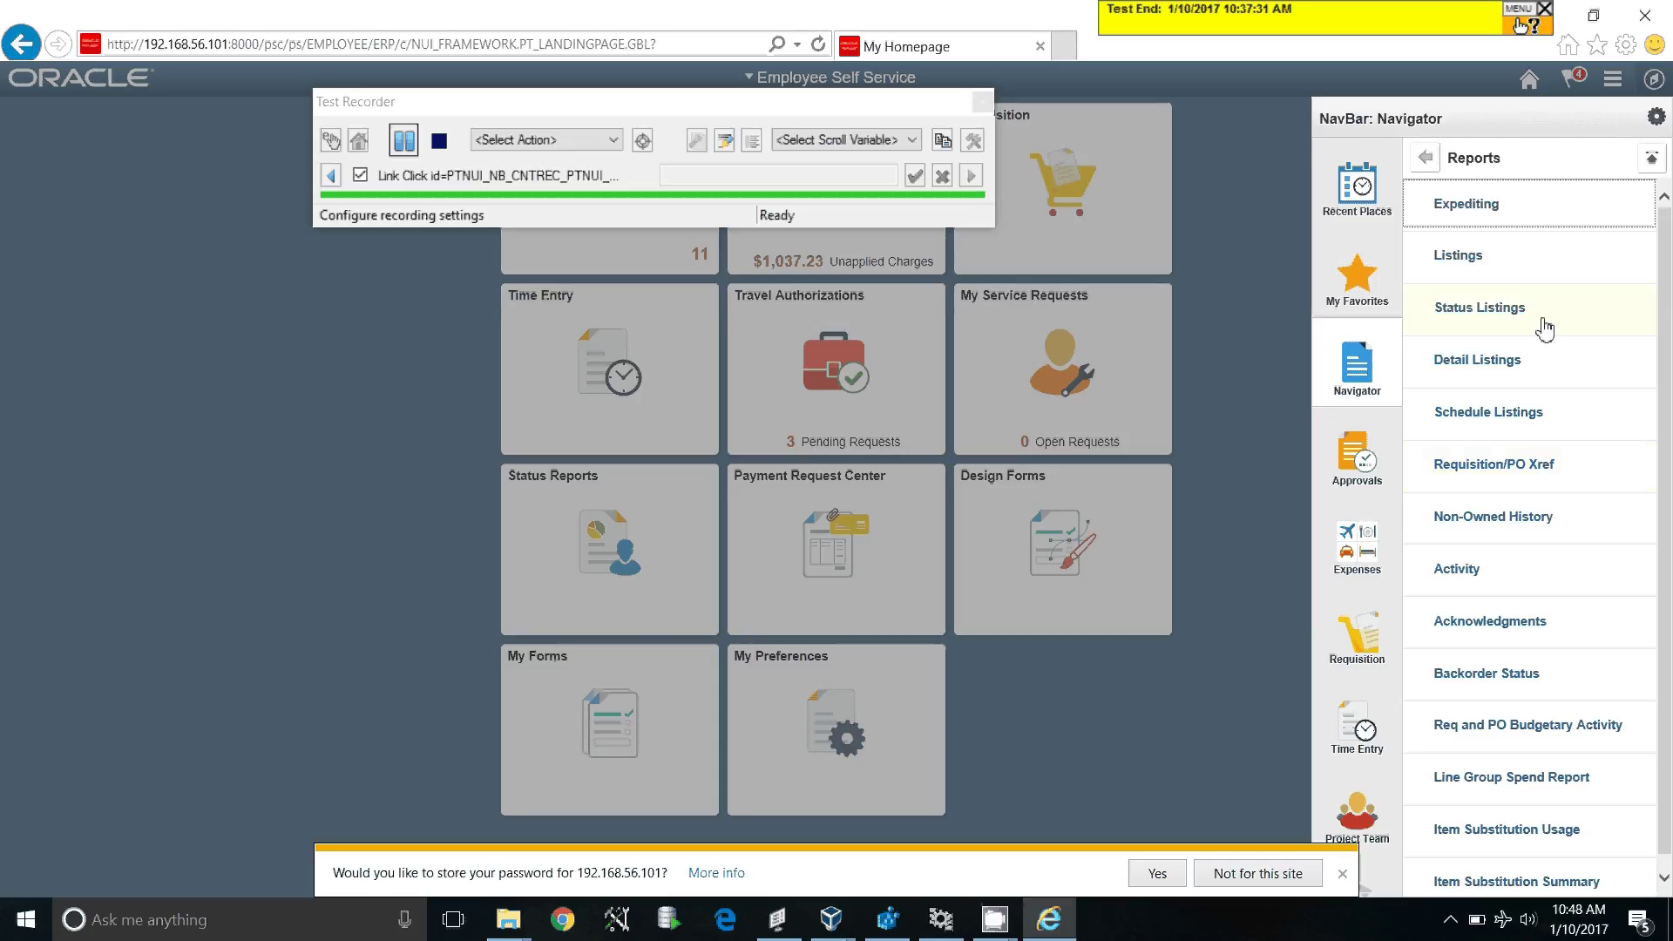
pyautogui.click(1543, 327)
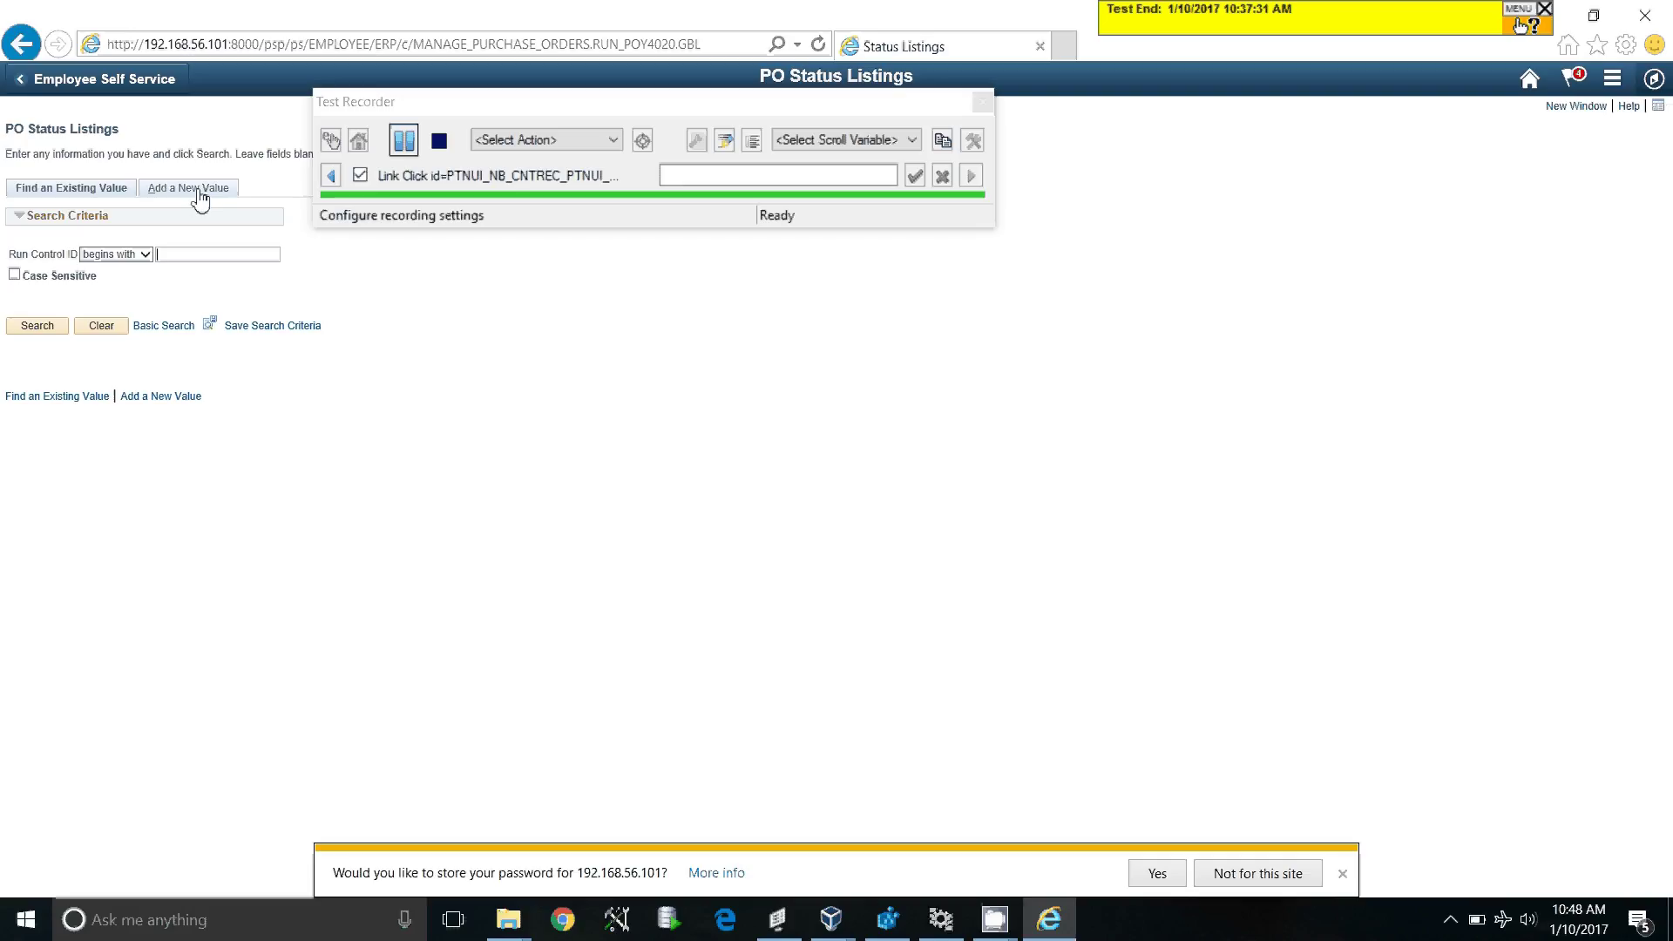
# Step: Add a new run control RUN_ID_DEMO with English as the report language
pyautogui.click(192, 188)
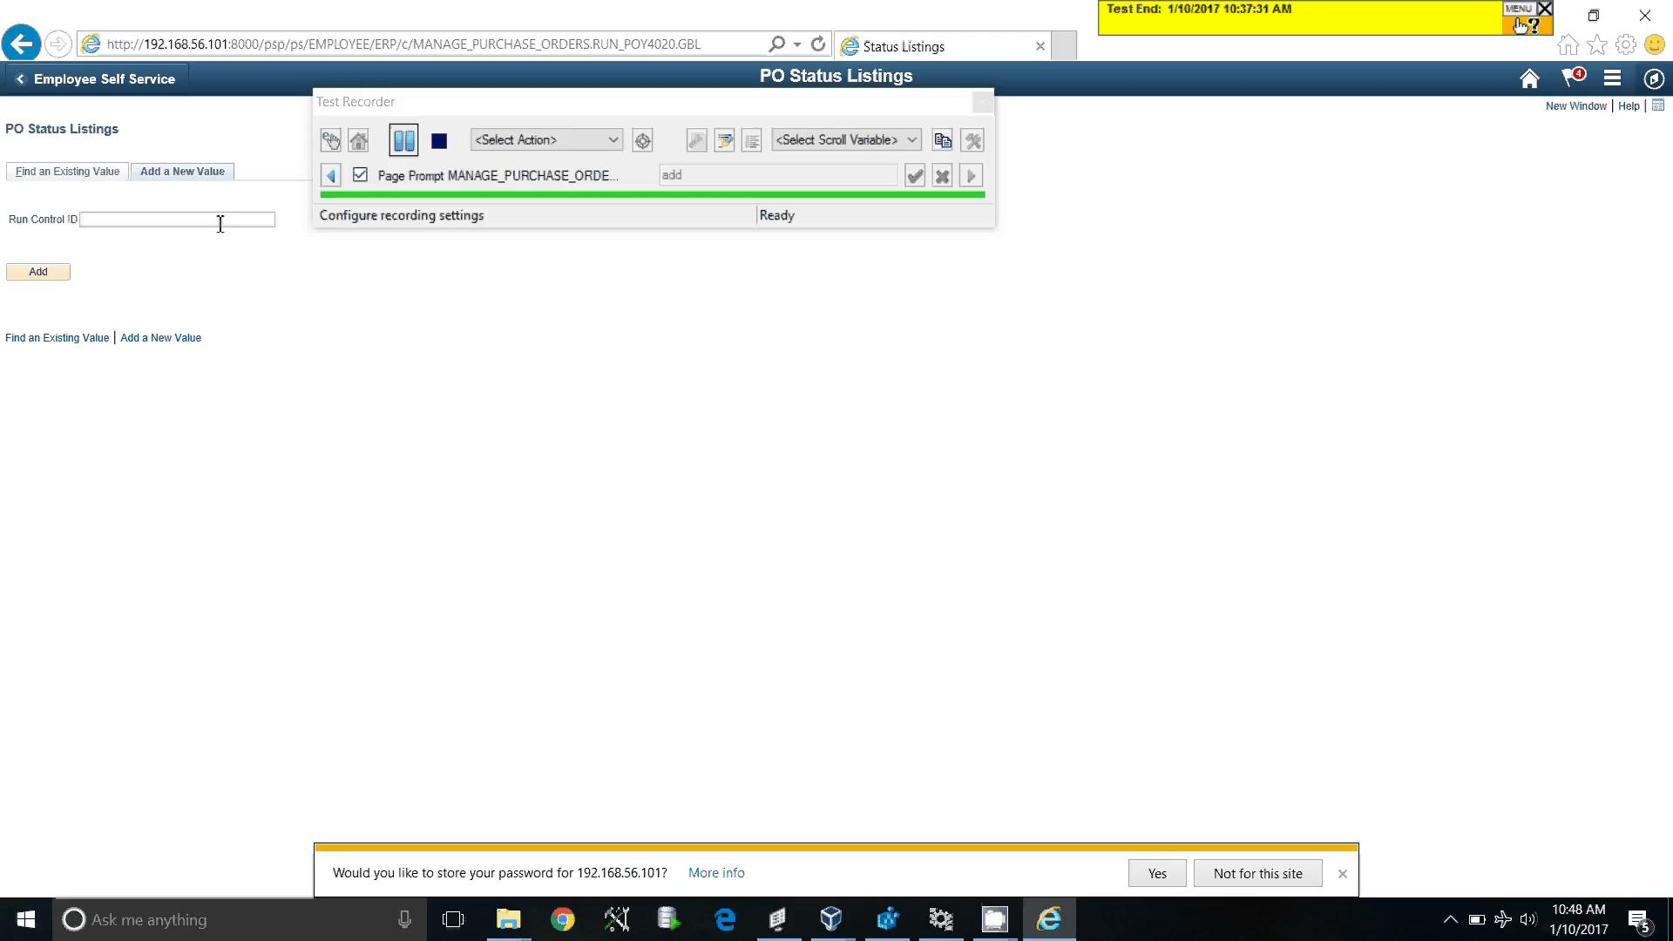
pyautogui.write('RUN_ID_DEMO')
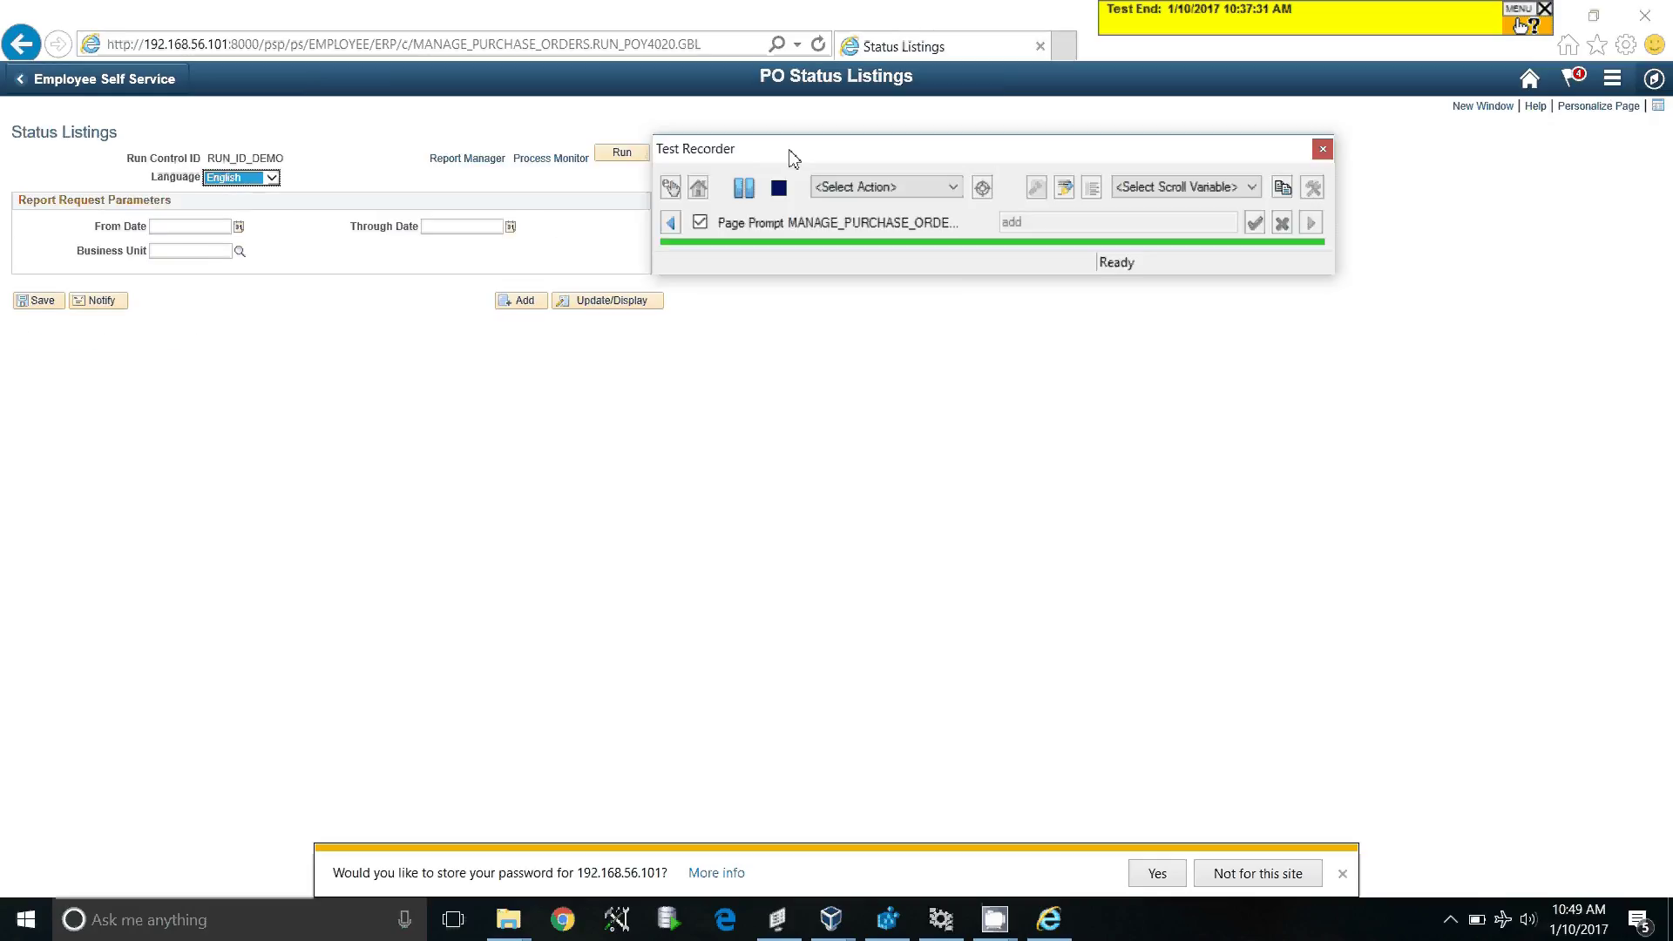
pyautogui.click(263, 178)
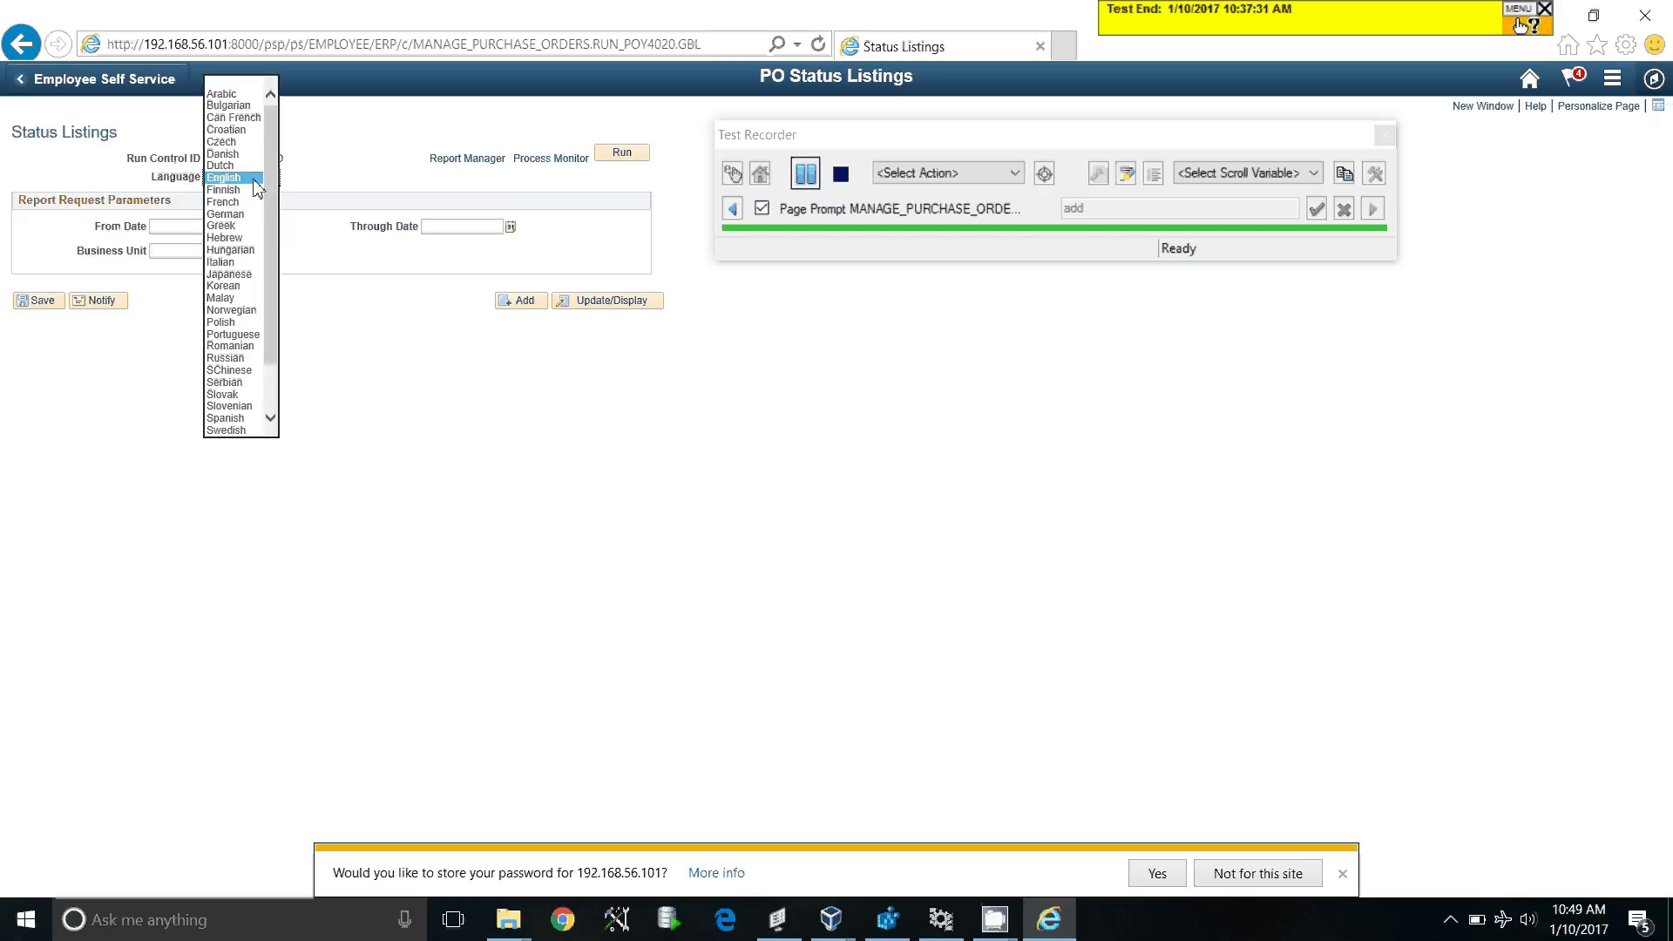
pyautogui.click(252, 178)
# Step: Enter dates 01/01/2016 to 01/01/2017 and business unit US001, then save the run control
pyautogui.click(207, 227)
pyautogui.write('01')
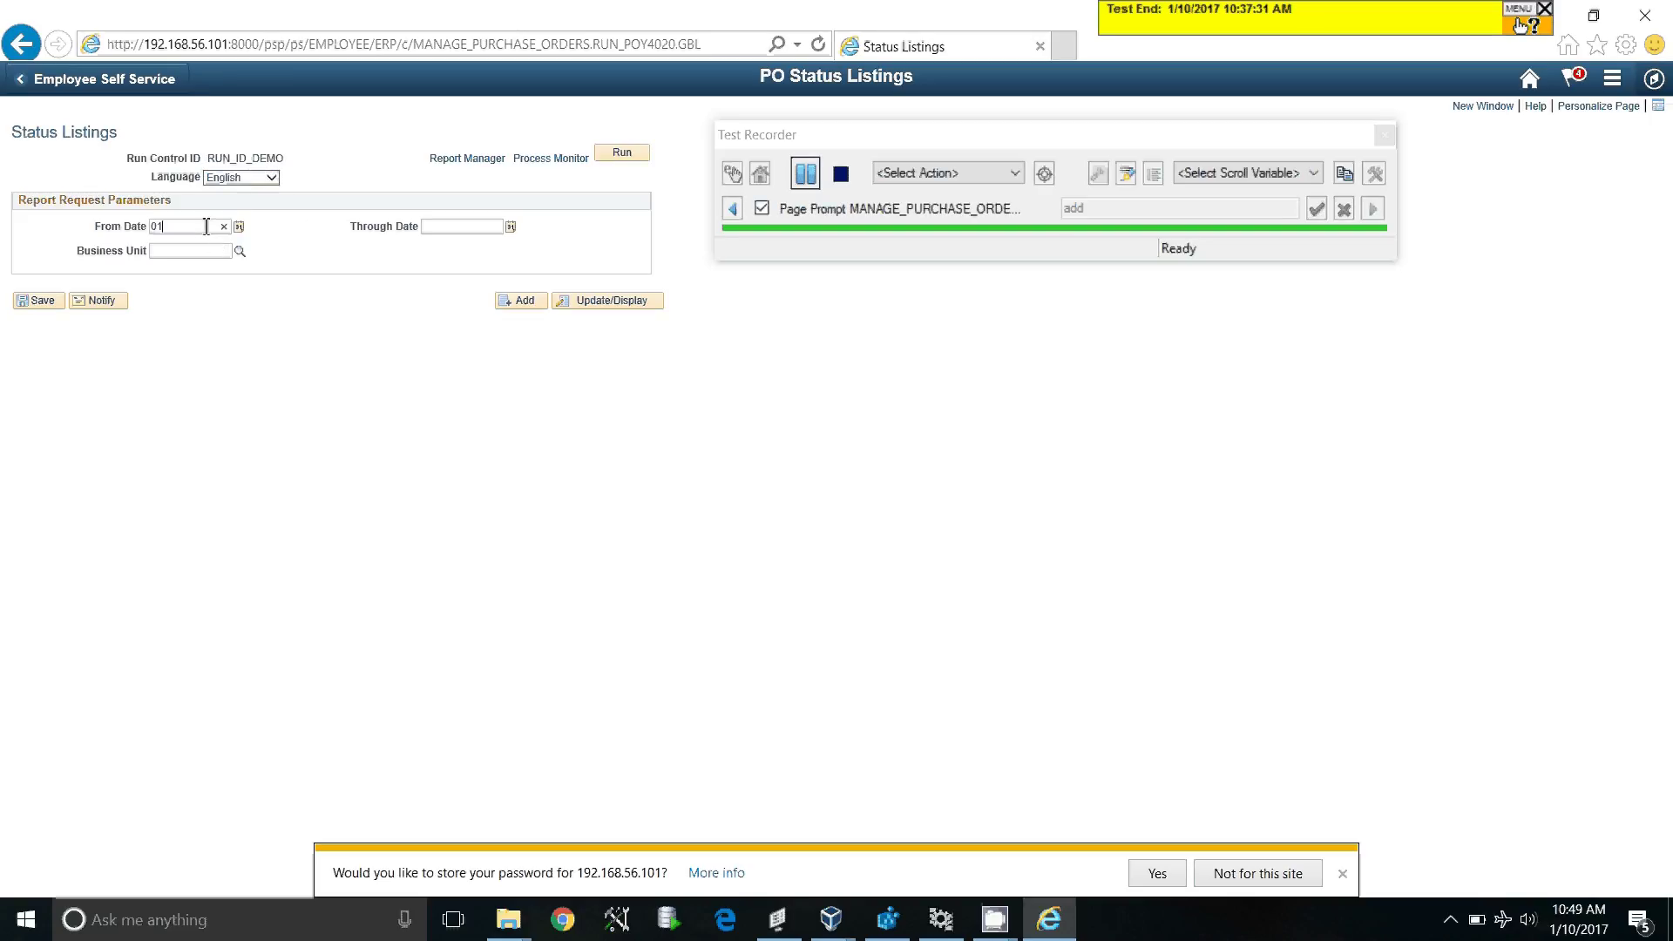
pyautogui.write('/01/2016')
pyautogui.click(458, 233)
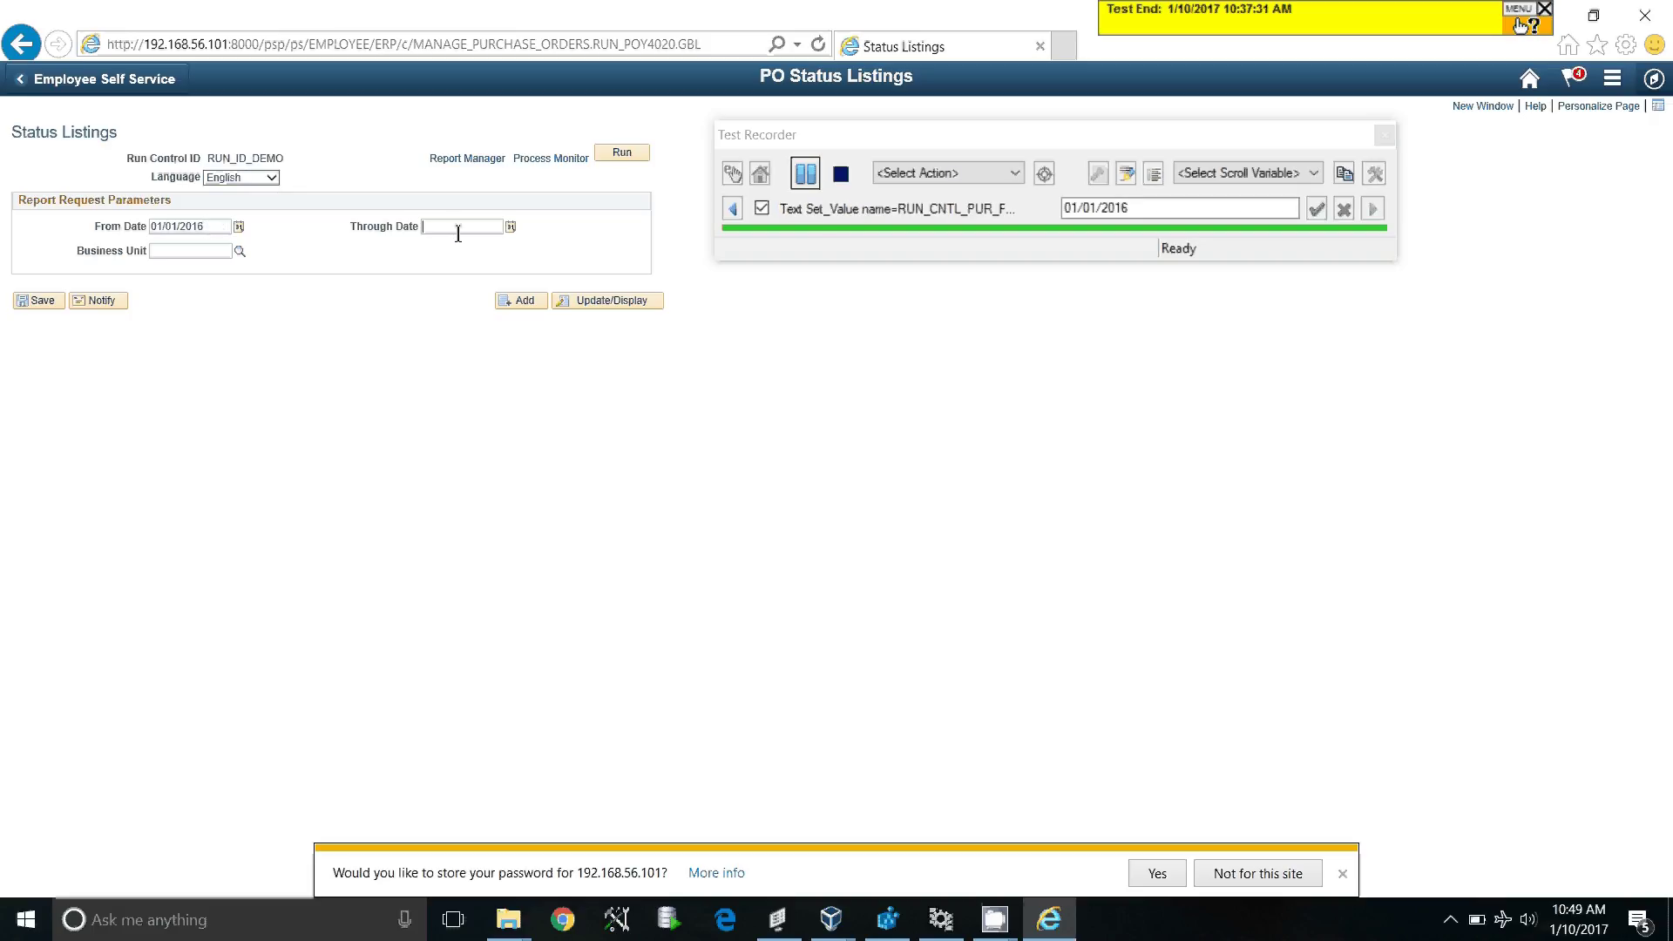
pyautogui.write('01/01/2017')
pyautogui.click(411, 345)
pyautogui.write('US001')
pyautogui.click(113, 381)
pyautogui.click(49, 305)
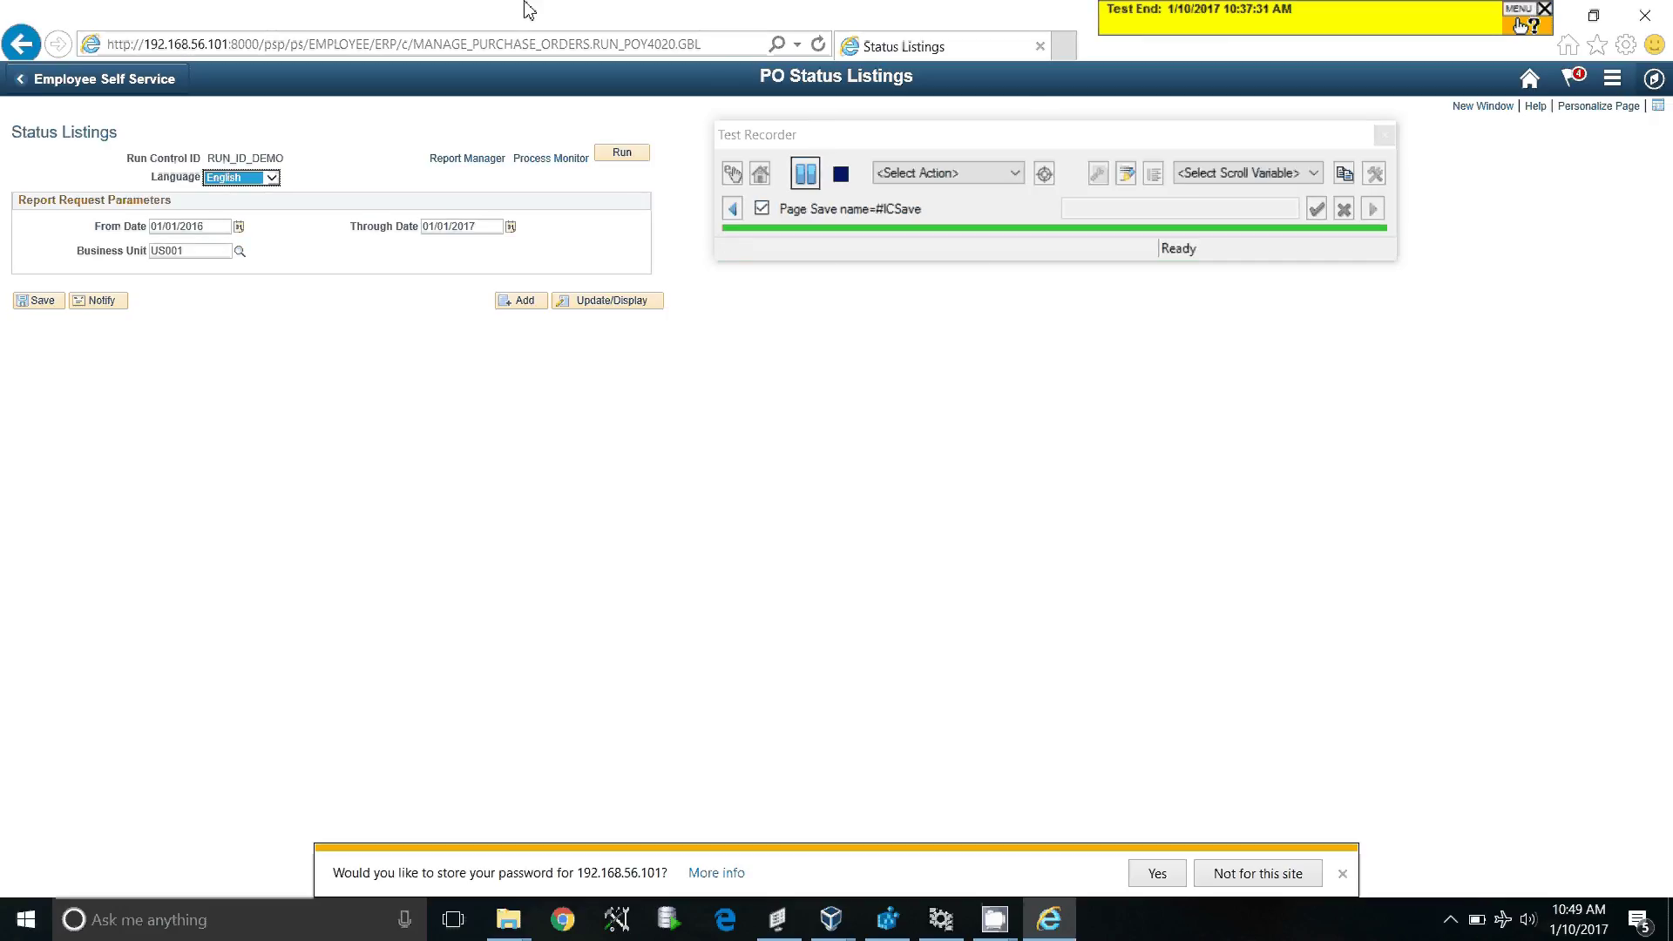
pyautogui.moveTo(523, 7); pyautogui.dragTo(1078, 352)
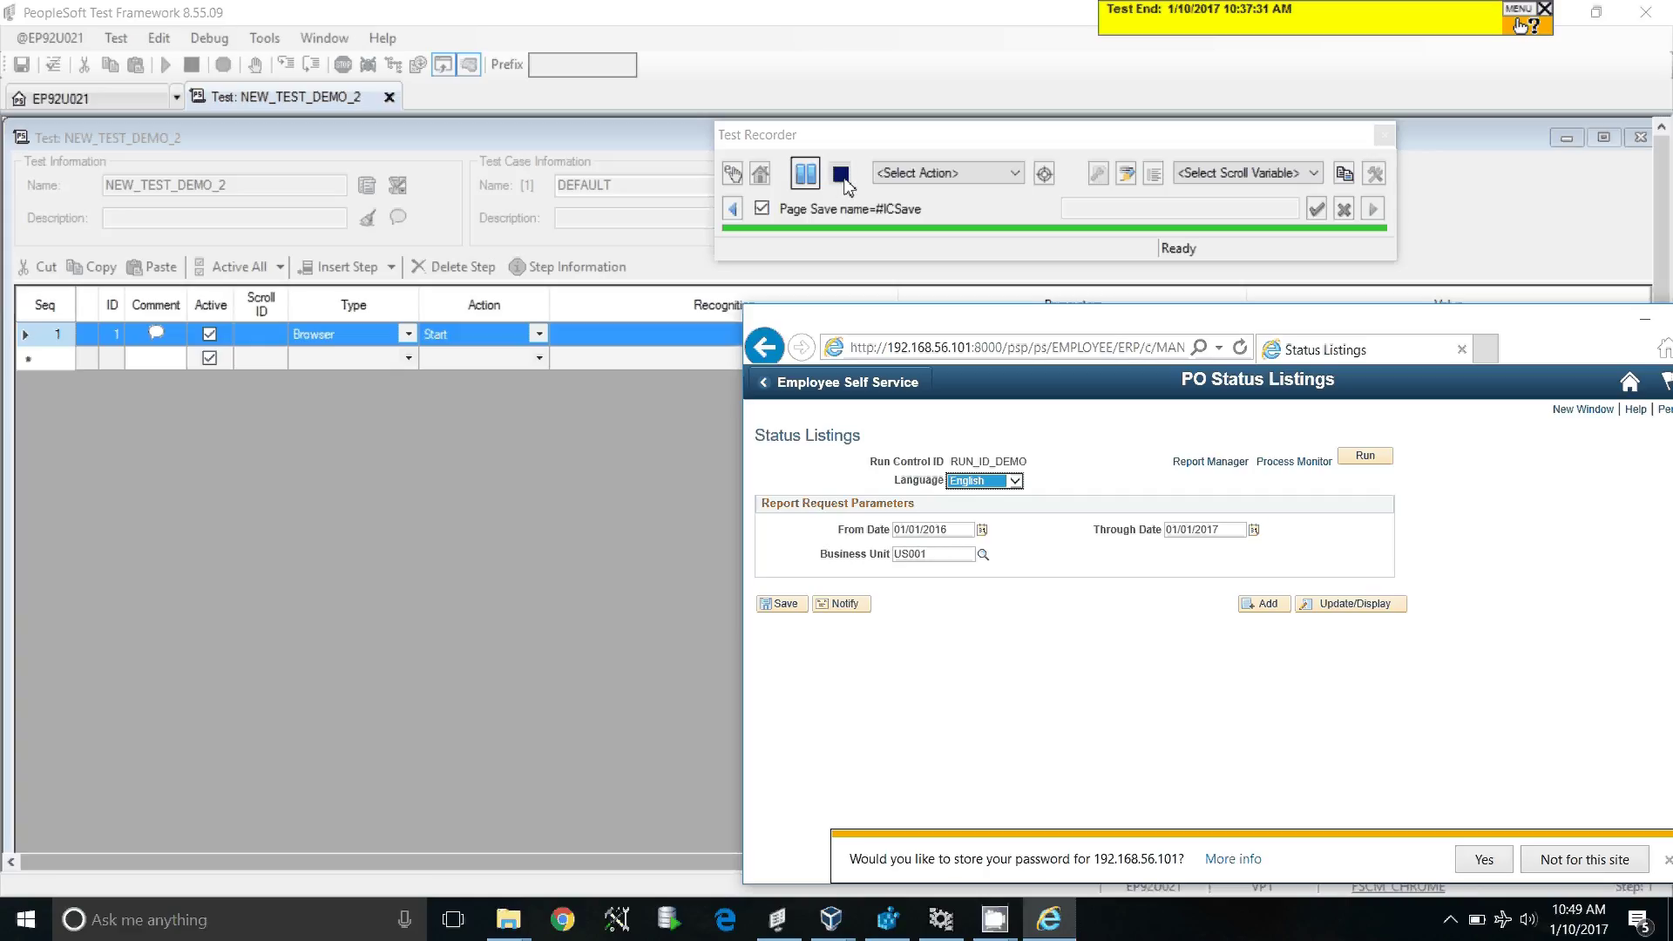
# Step: Stop recording, run the POX4020 report request, then close the browser and Test Recorder
pyautogui.click(841, 175)
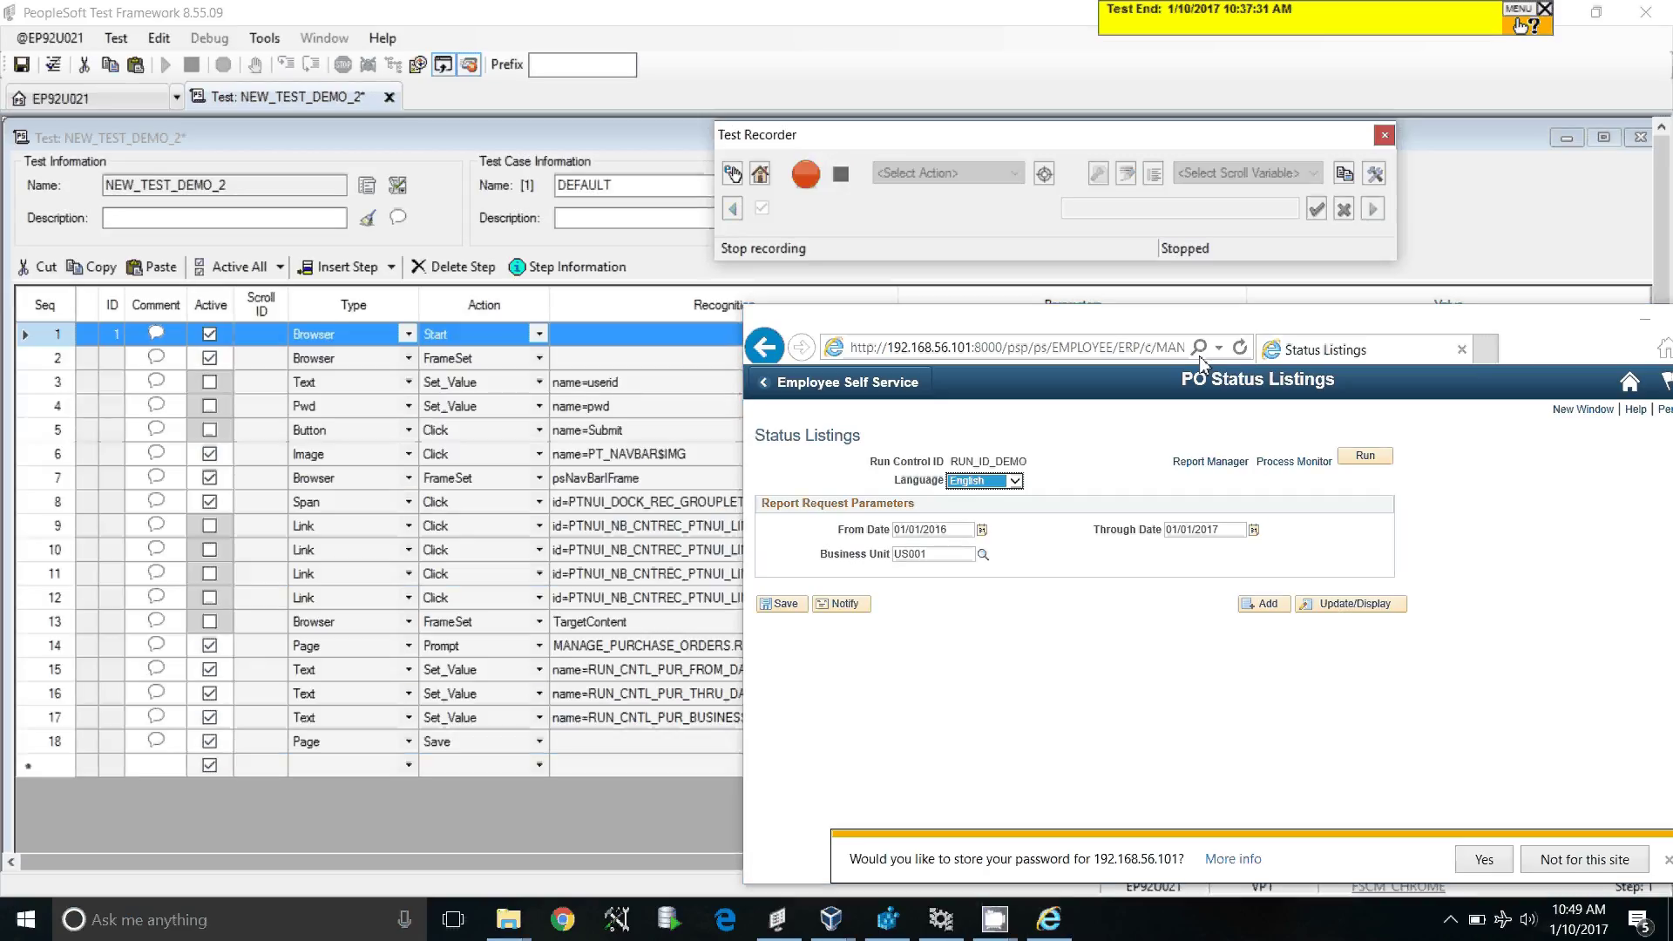
pyautogui.moveTo(1227, 326); pyautogui.dragTo(767, 314)
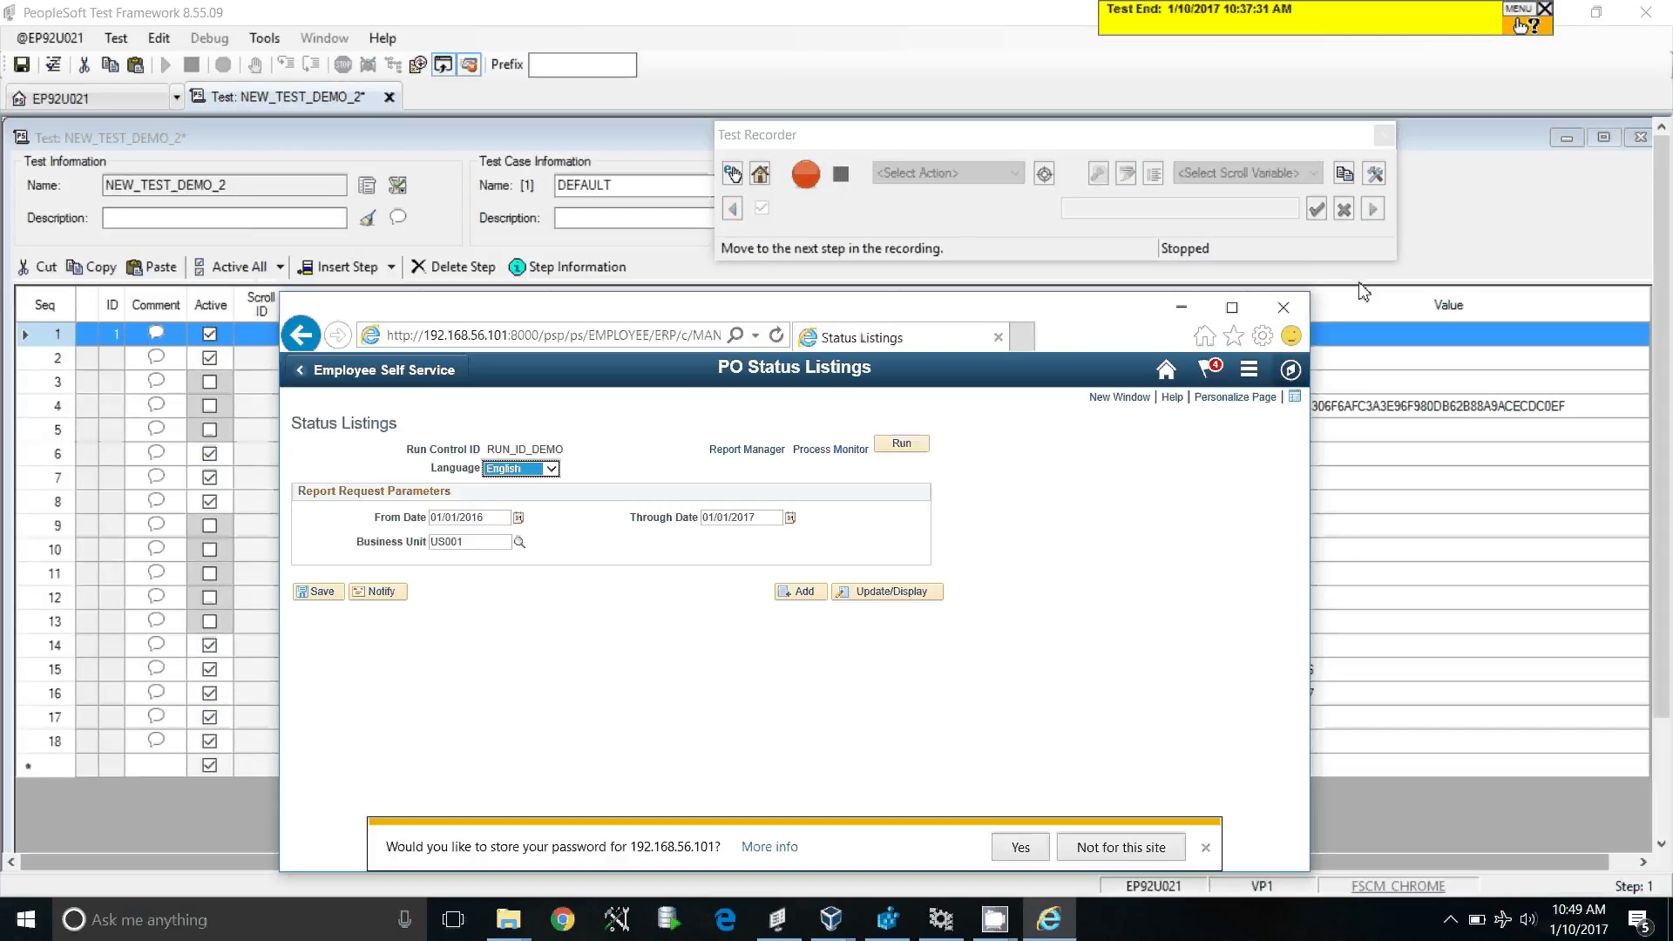
pyautogui.click(903, 444)
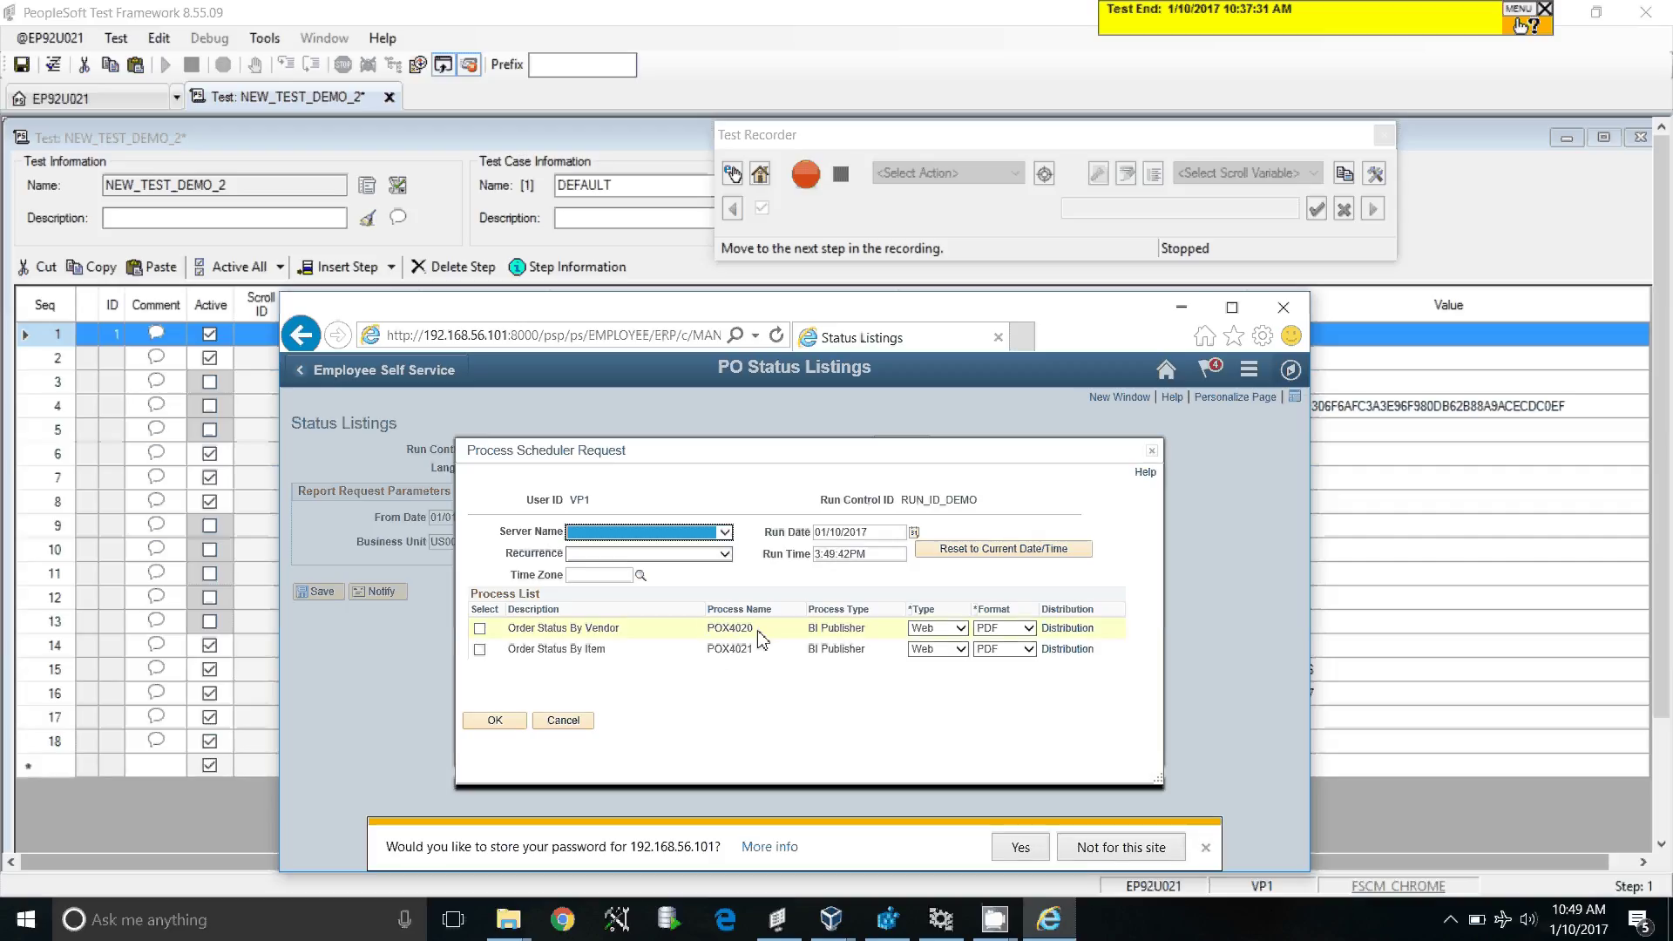
pyautogui.moveTo(757, 629); pyautogui.dragTo(712, 631)
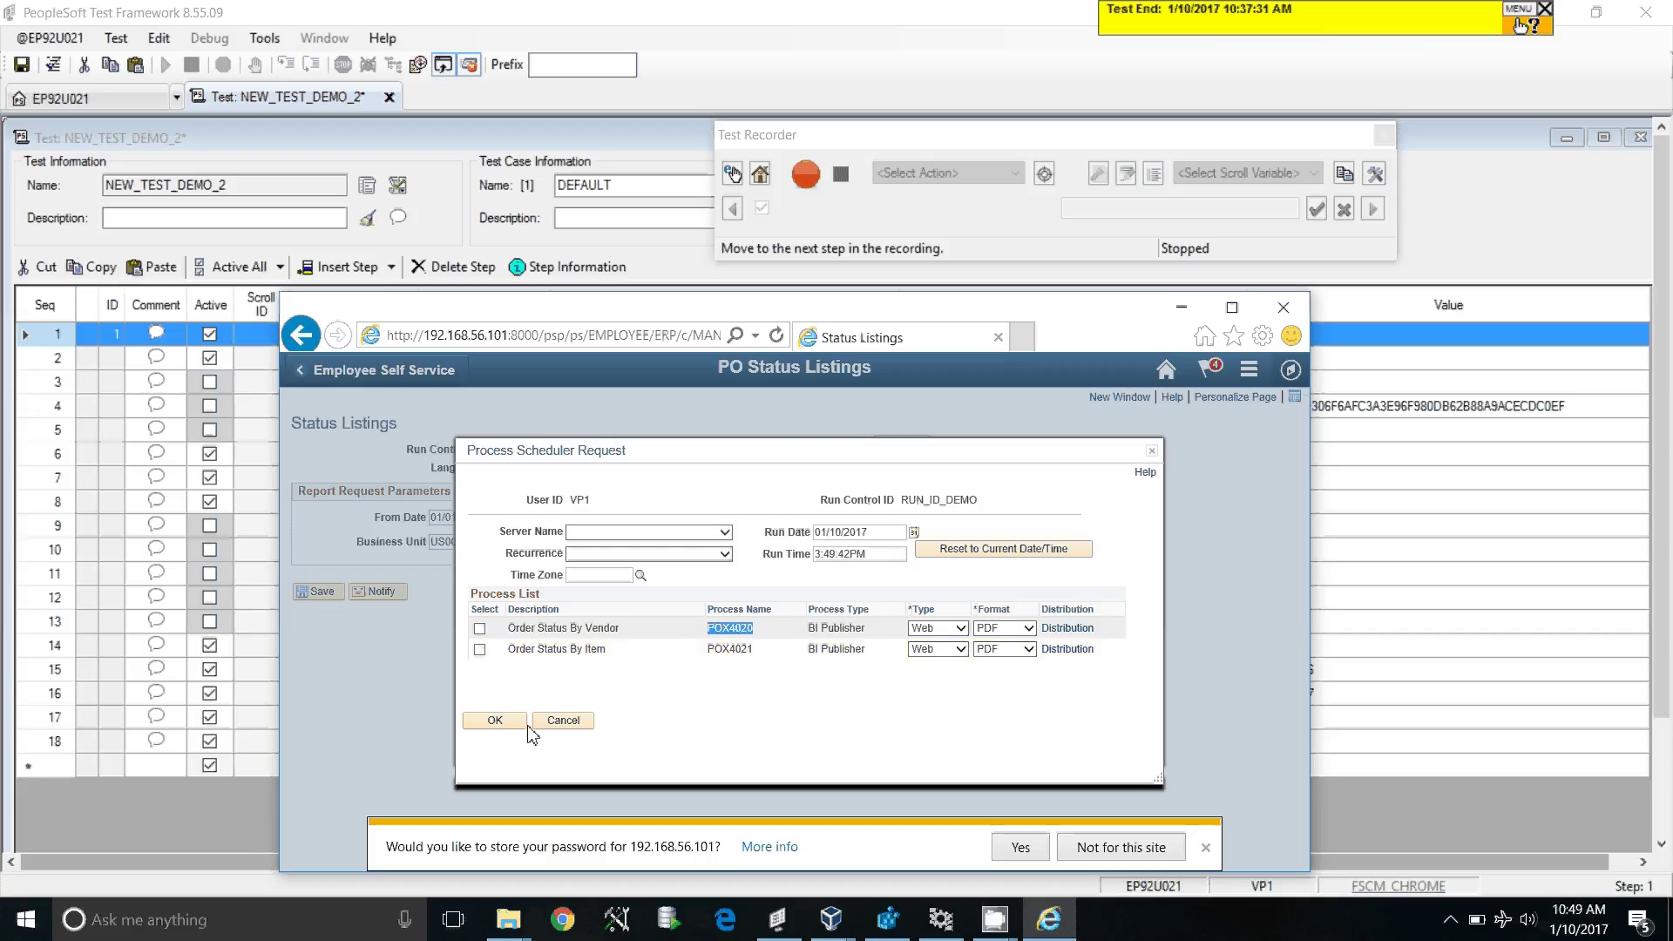
pyautogui.click(497, 721)
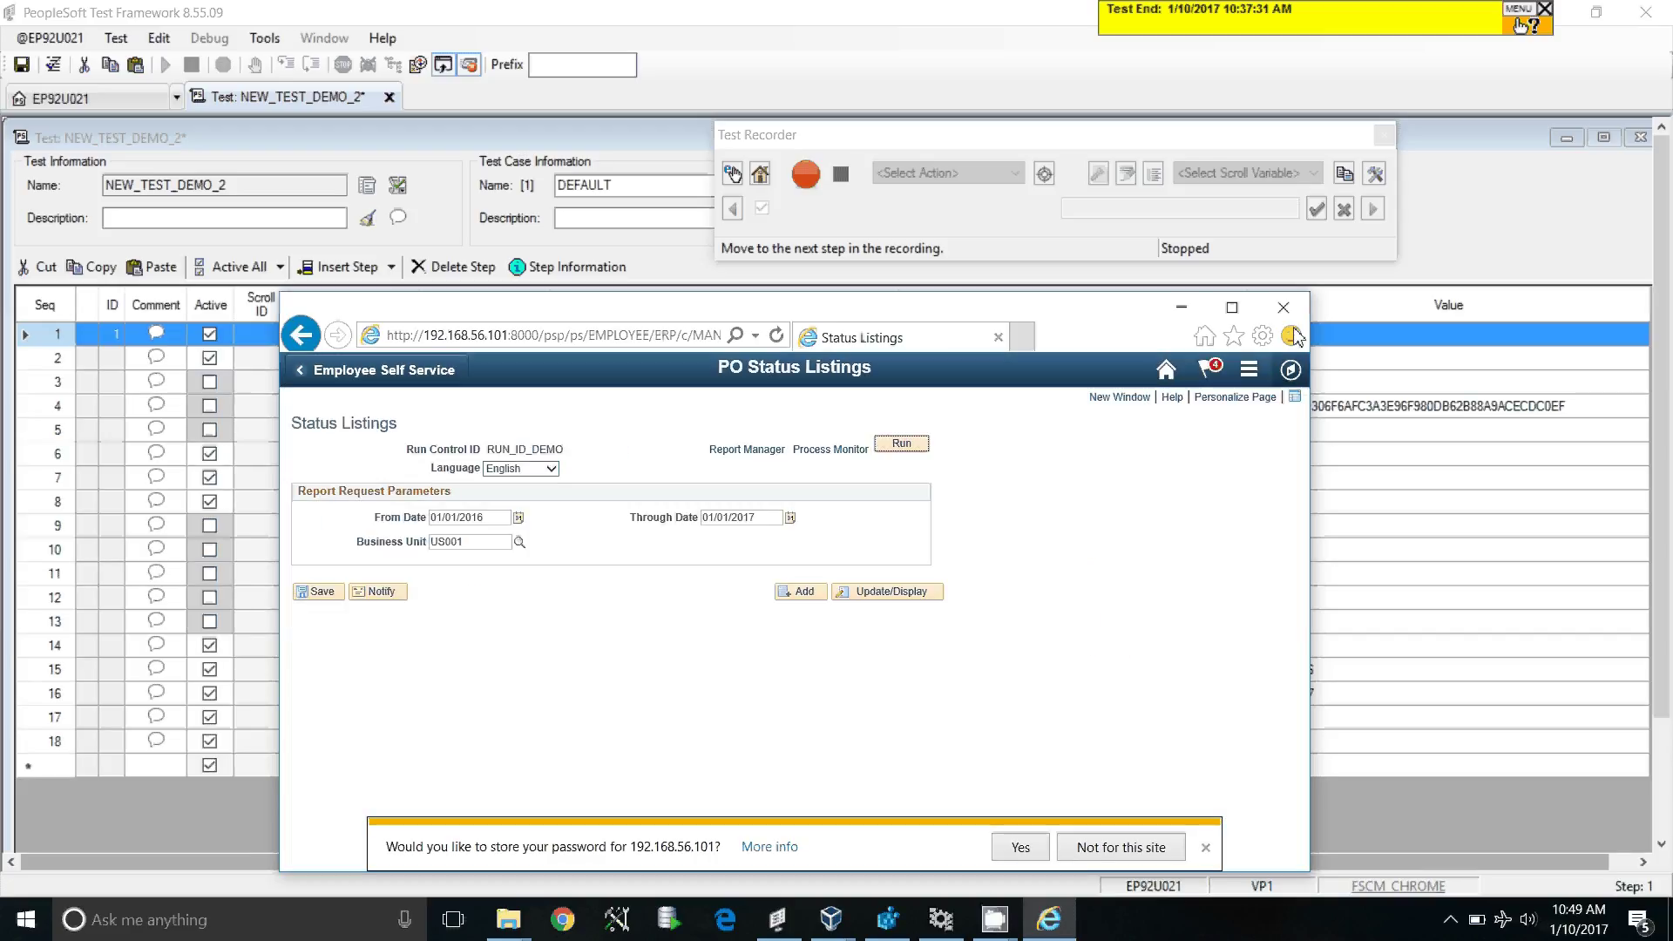
pyautogui.click(1284, 308)
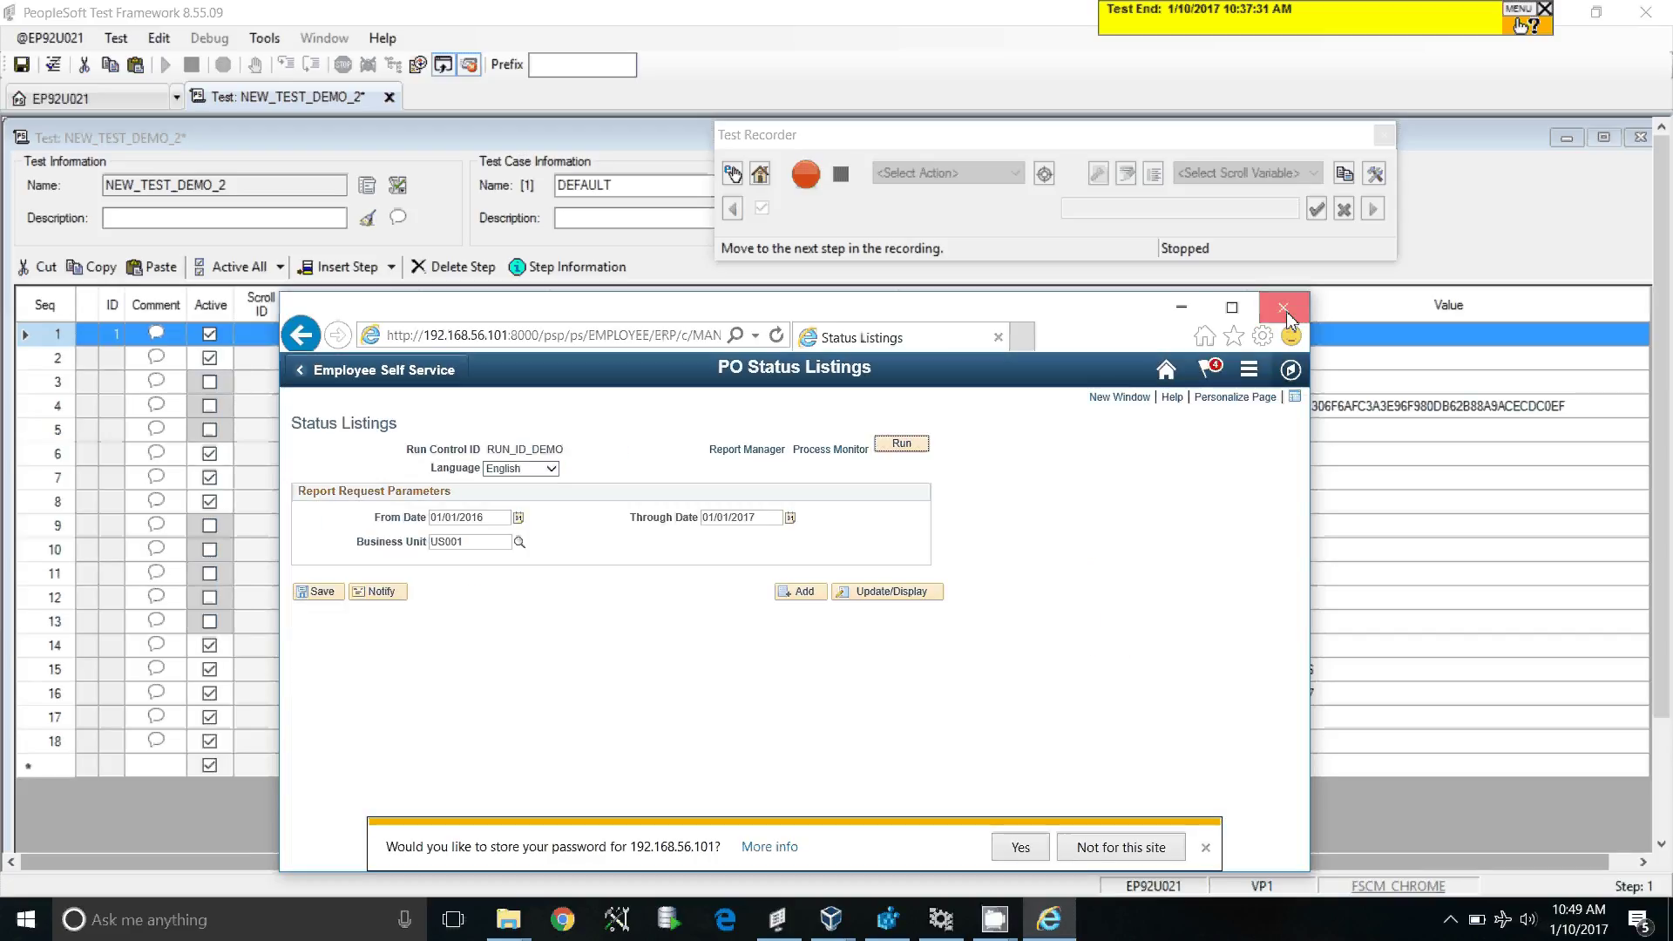
pyautogui.click(1384, 137)
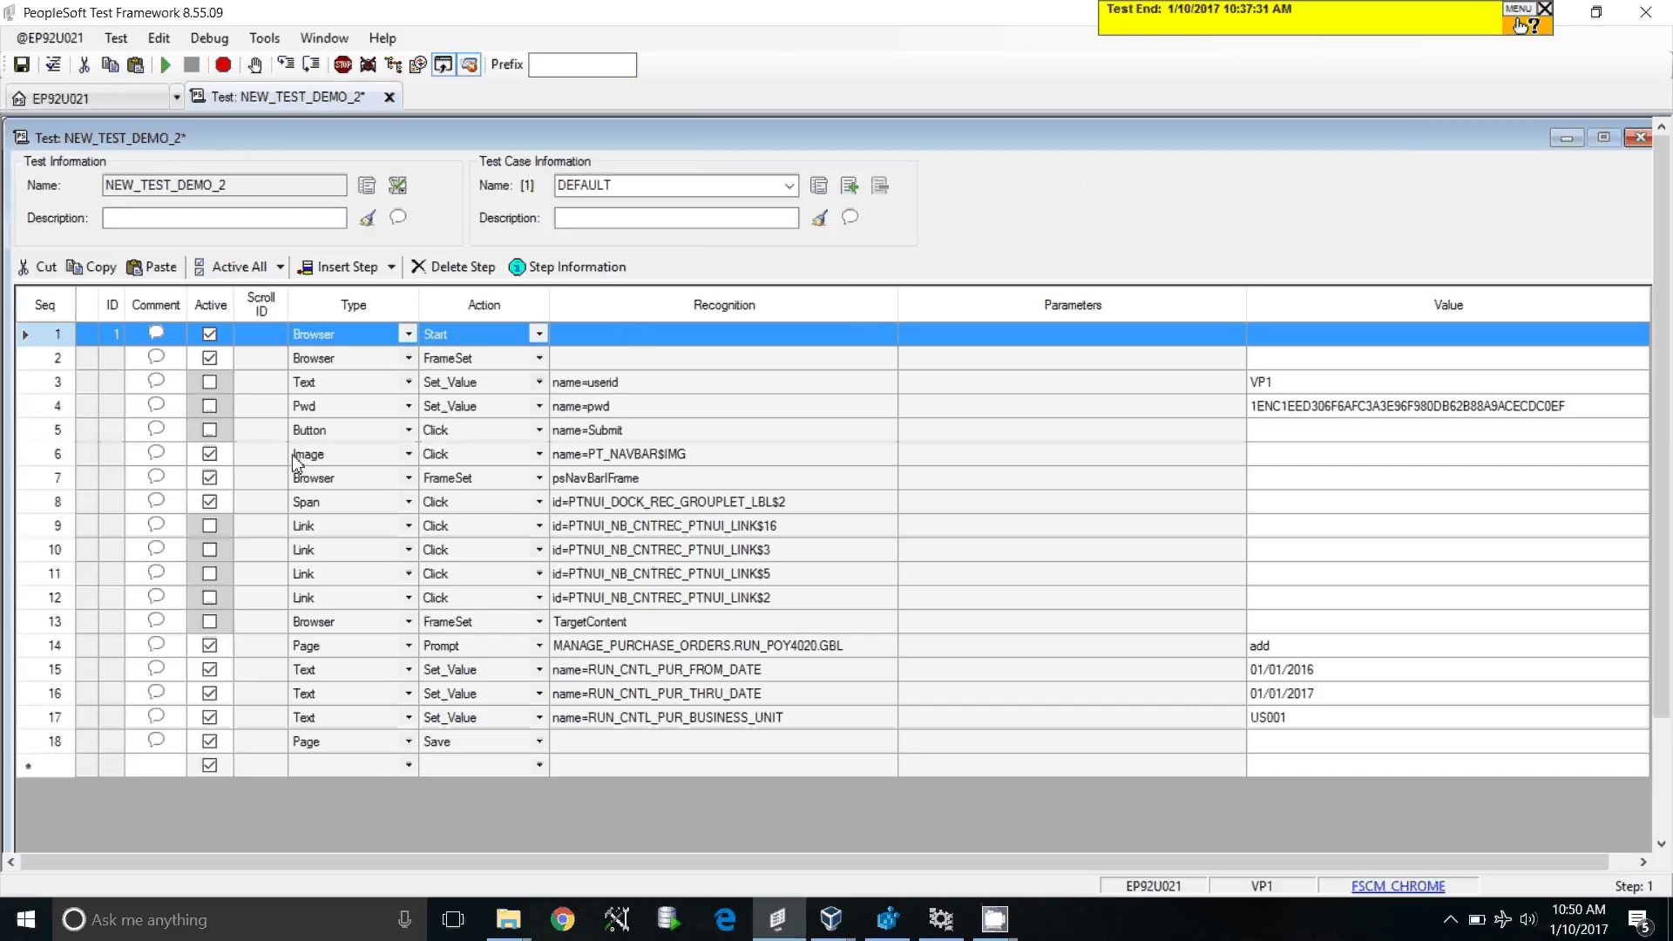
# Step: Activate the user ID, password and sign-in submit steps in rows 3–5
pyautogui.click(209, 381)
pyautogui.click(209, 405)
pyautogui.click(209, 431)
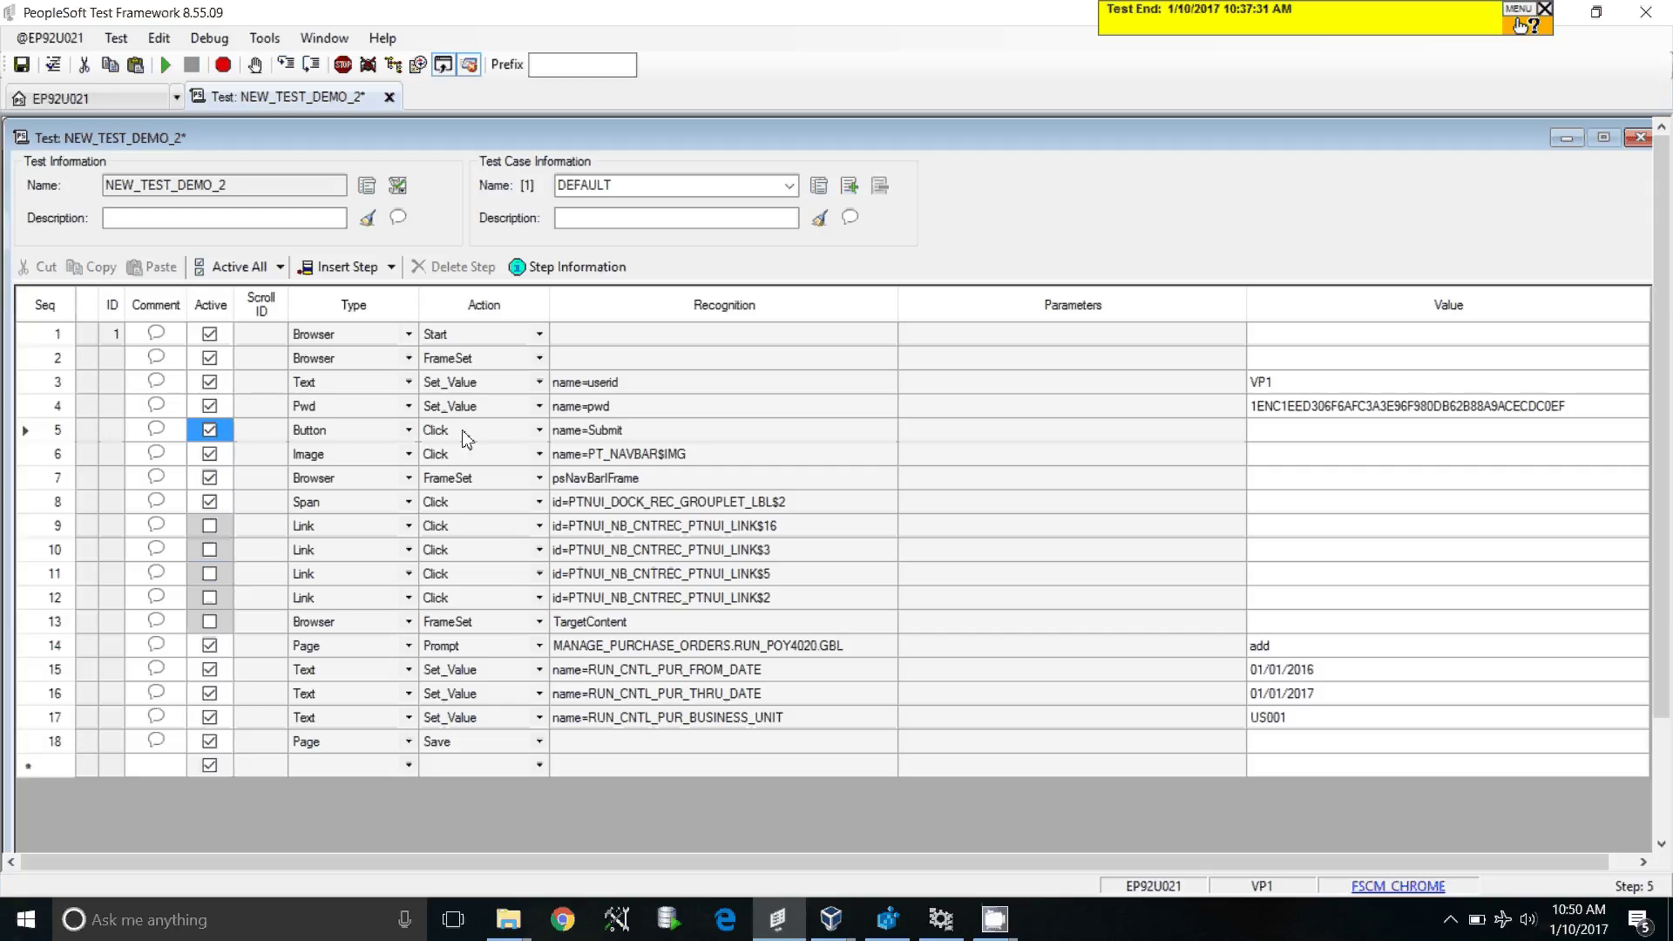
pyautogui.click(362, 340)
pyautogui.moveTo(362, 340); pyautogui.dragTo(491, 342)
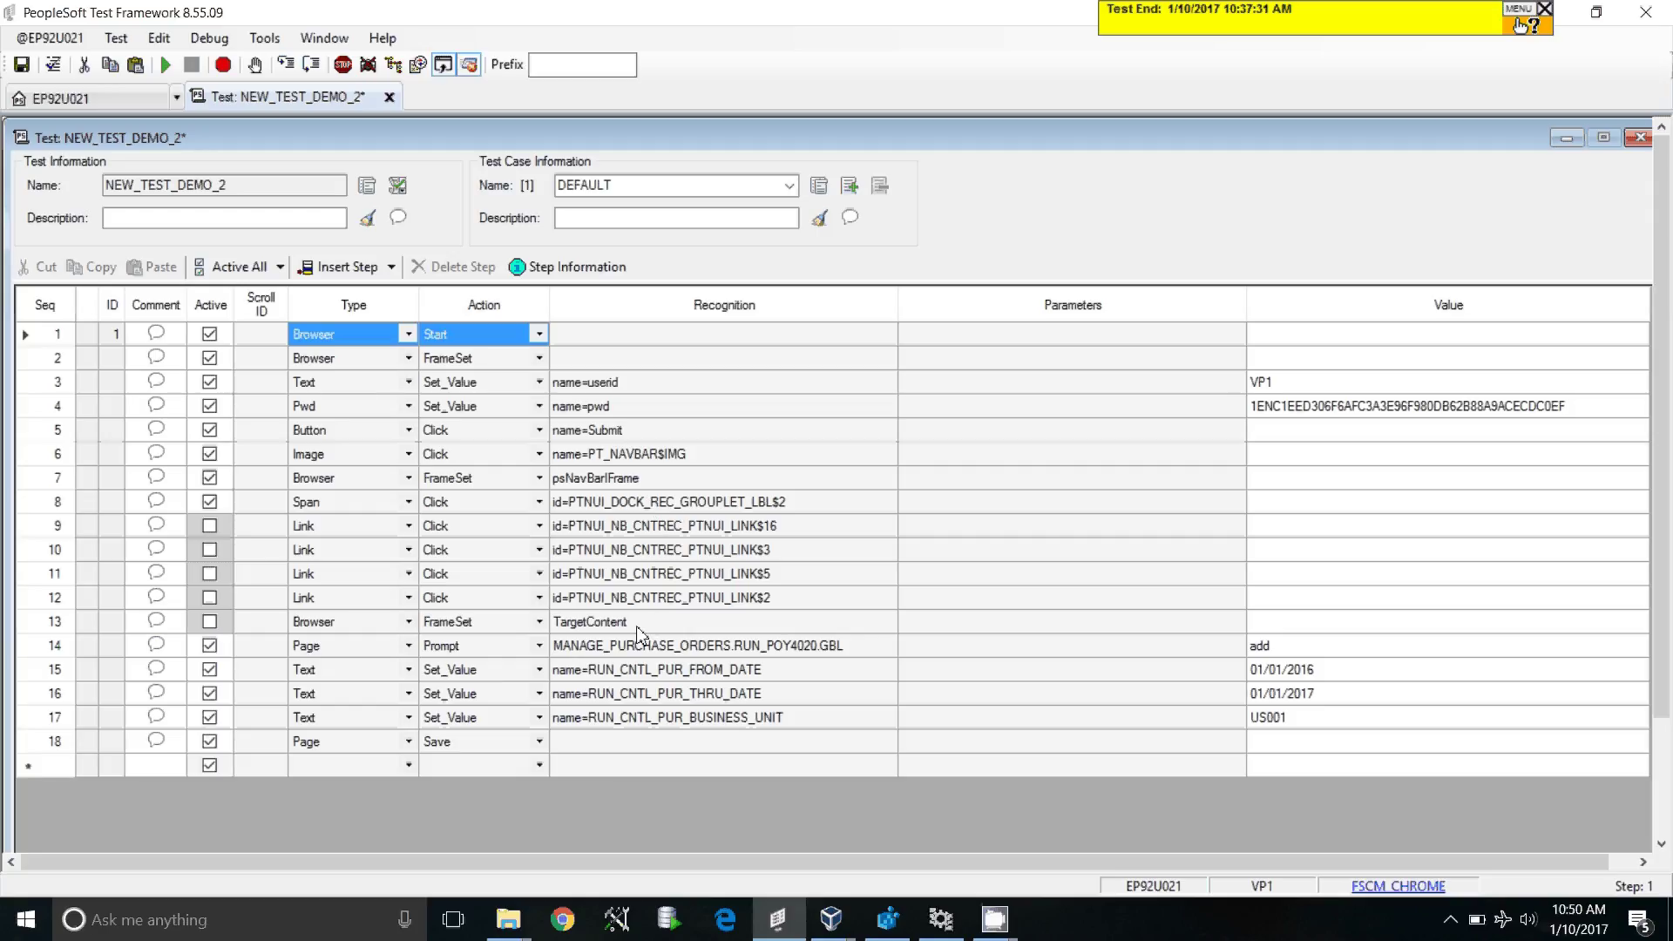
# Step: Inspect step 14's Page Prompt recognition string and its 'add' value
pyautogui.click(353, 647)
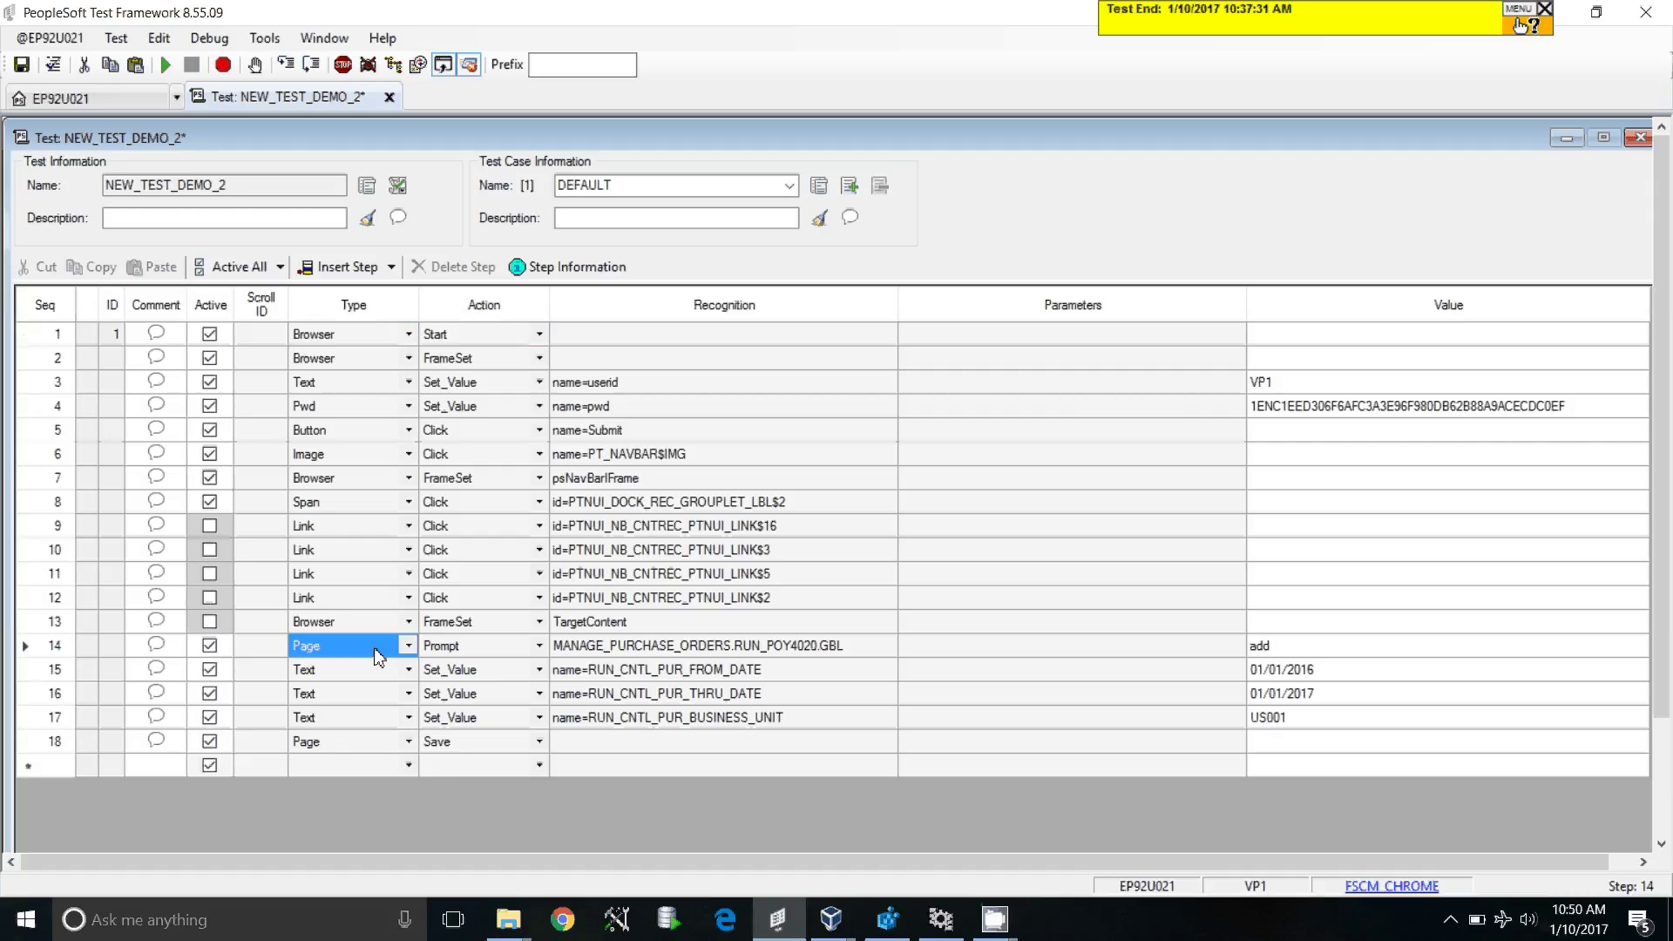
pyautogui.click(622, 646)
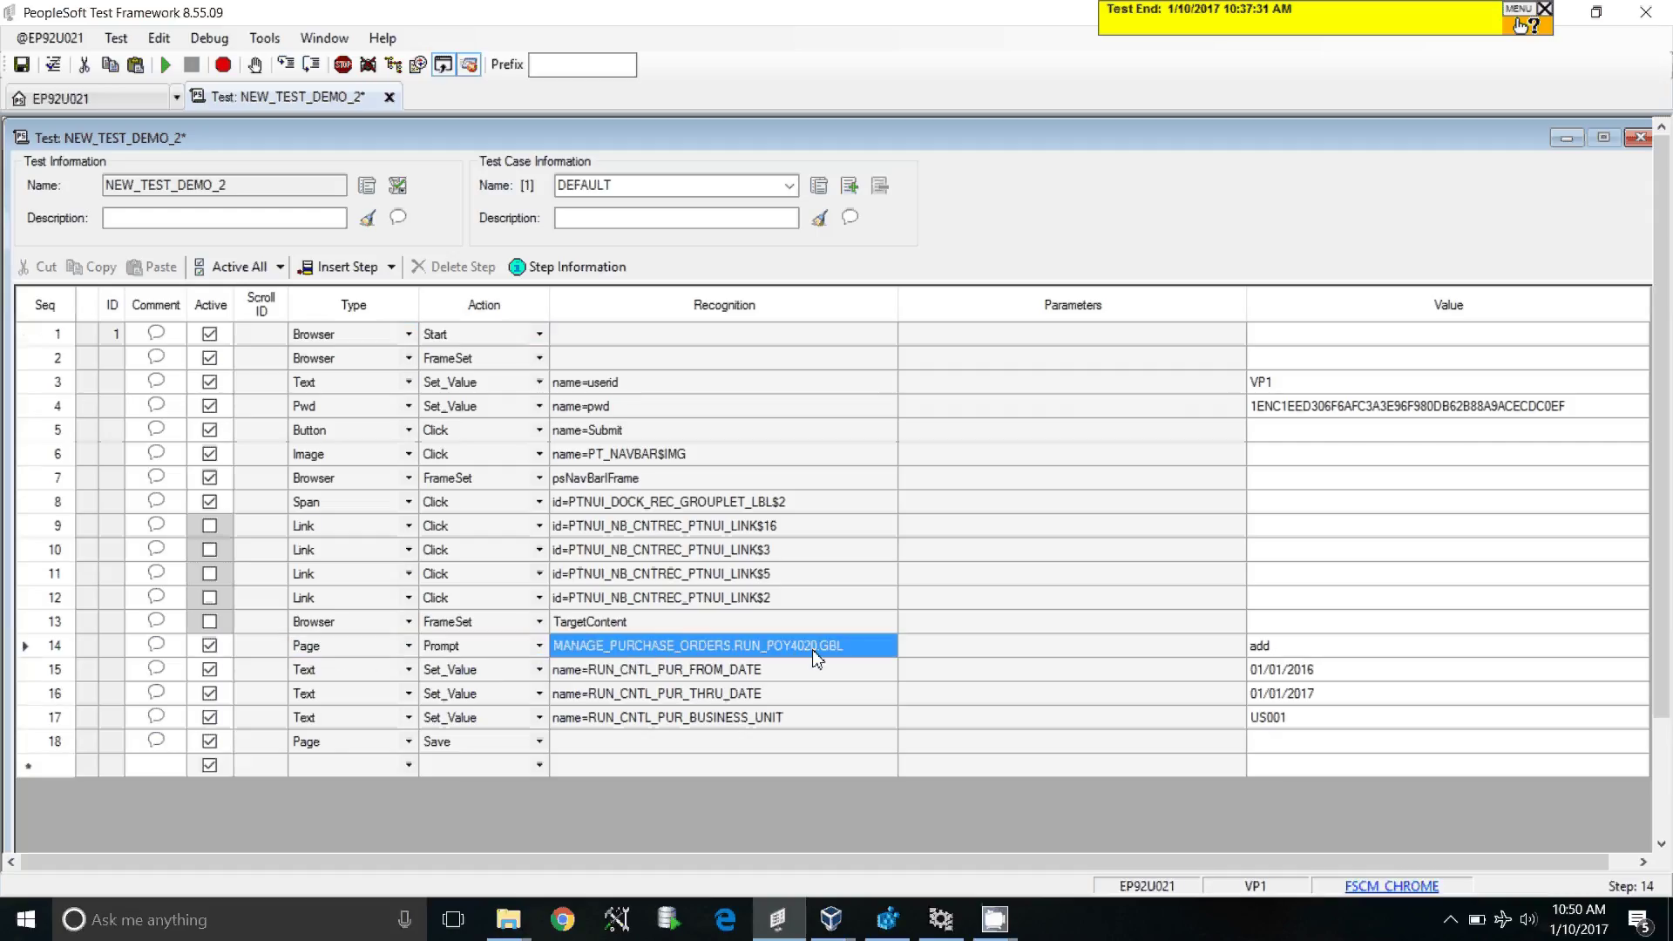
pyautogui.click(1268, 649)
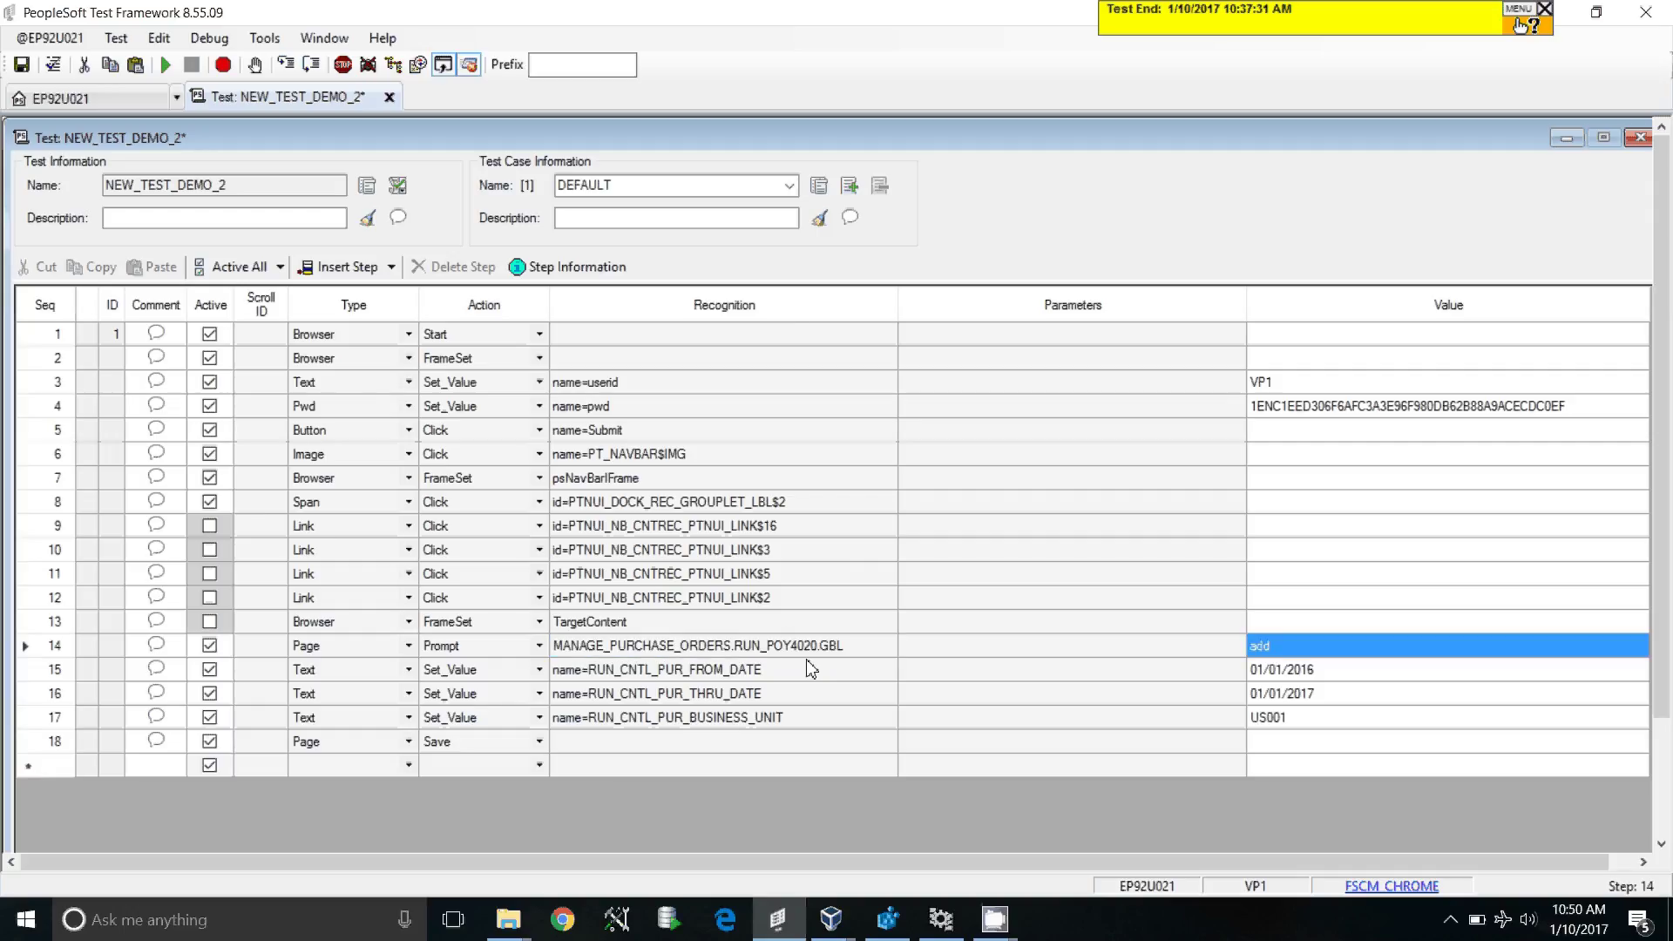
pyautogui.click(723, 648)
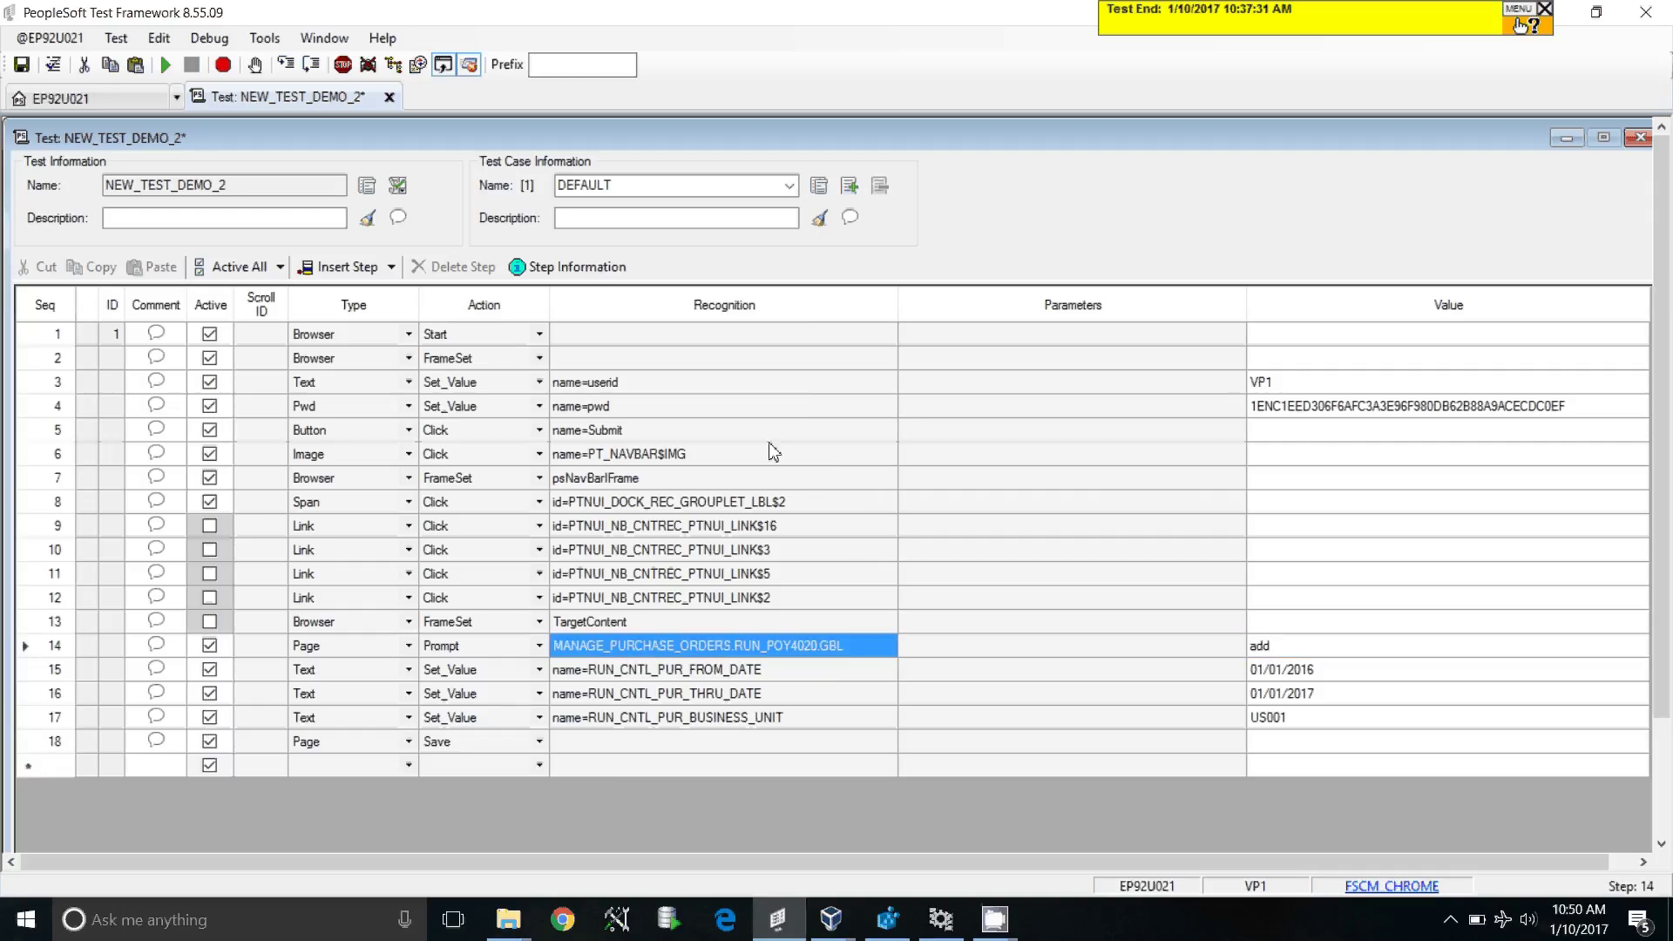
pyautogui.click(714, 433)
pyautogui.click(698, 646)
pyautogui.moveTo(348, 652); pyautogui.dragTo(652, 650)
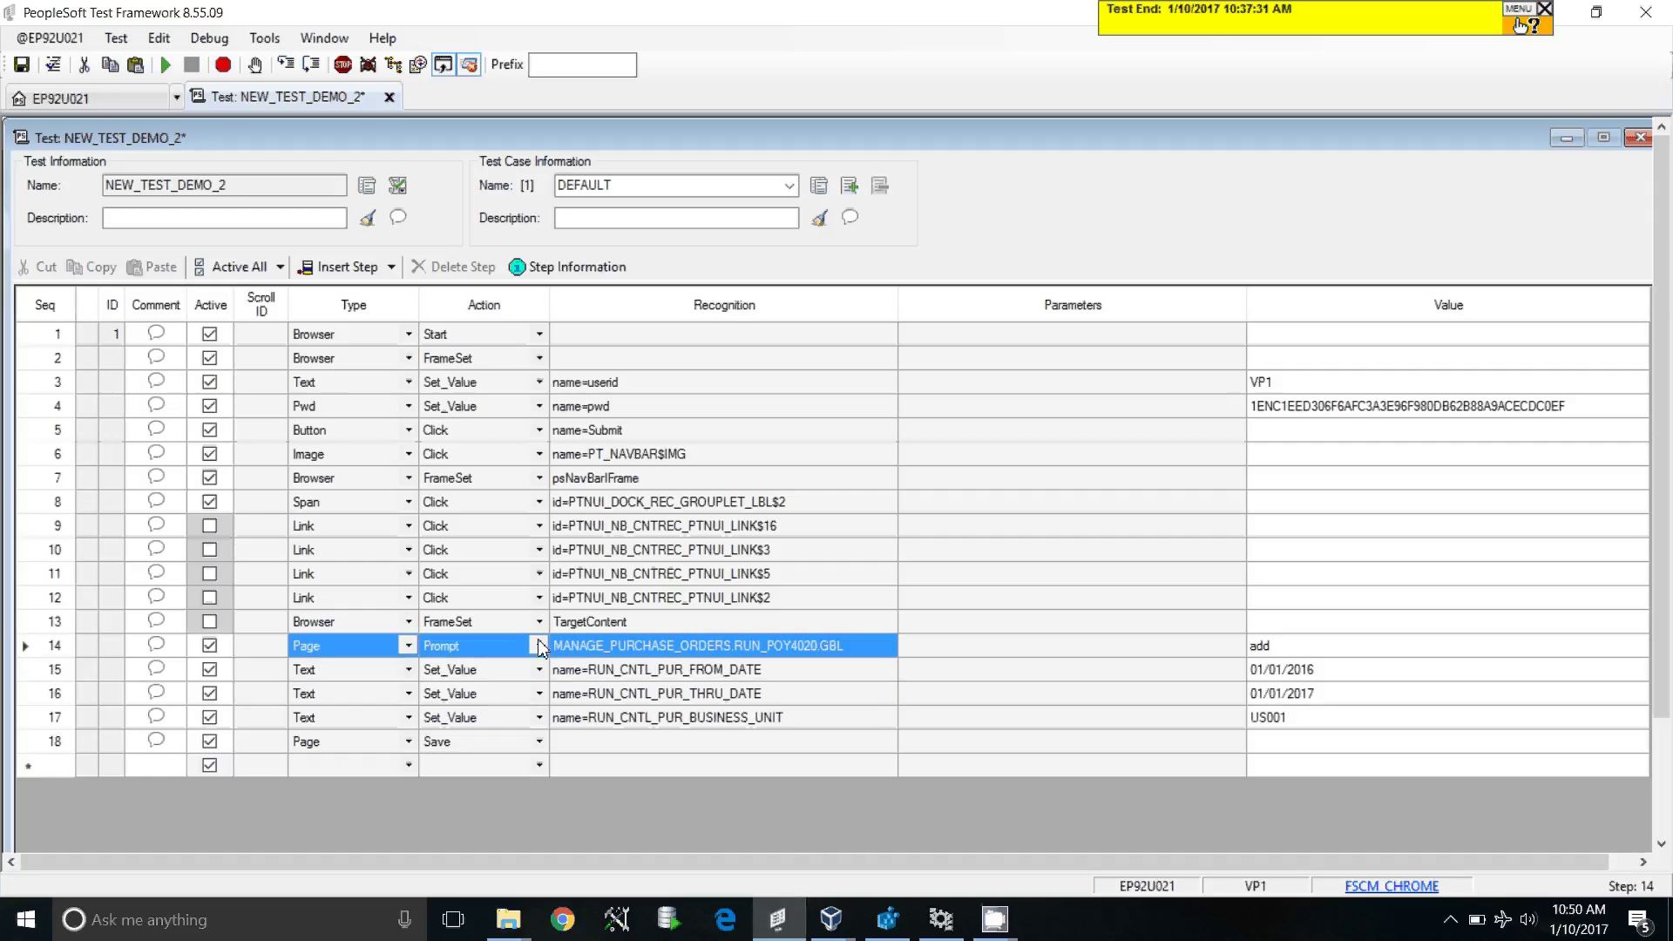
# Step: Activate navigation link steps 9–12 and the TargetContent frame step 13
pyautogui.click(209, 527)
pyautogui.click(212, 550)
pyautogui.click(210, 573)
pyautogui.click(210, 598)
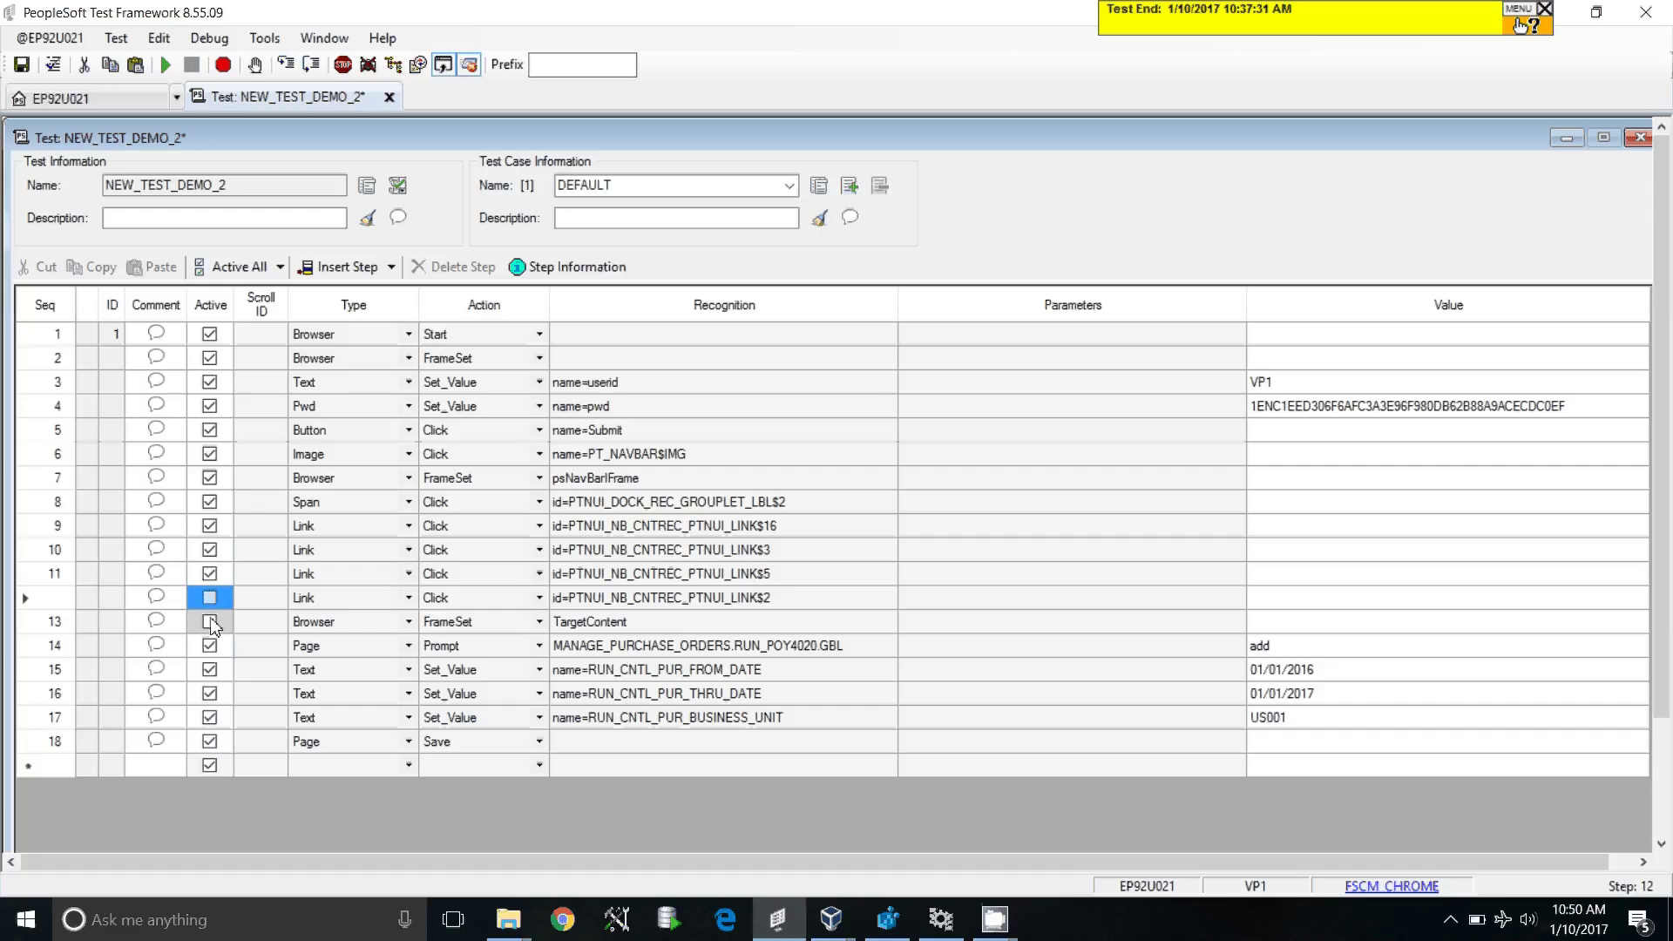
pyautogui.click(210, 621)
# Step: Open the Page.Prompt value editor for step 14
pyautogui.click(728, 672)
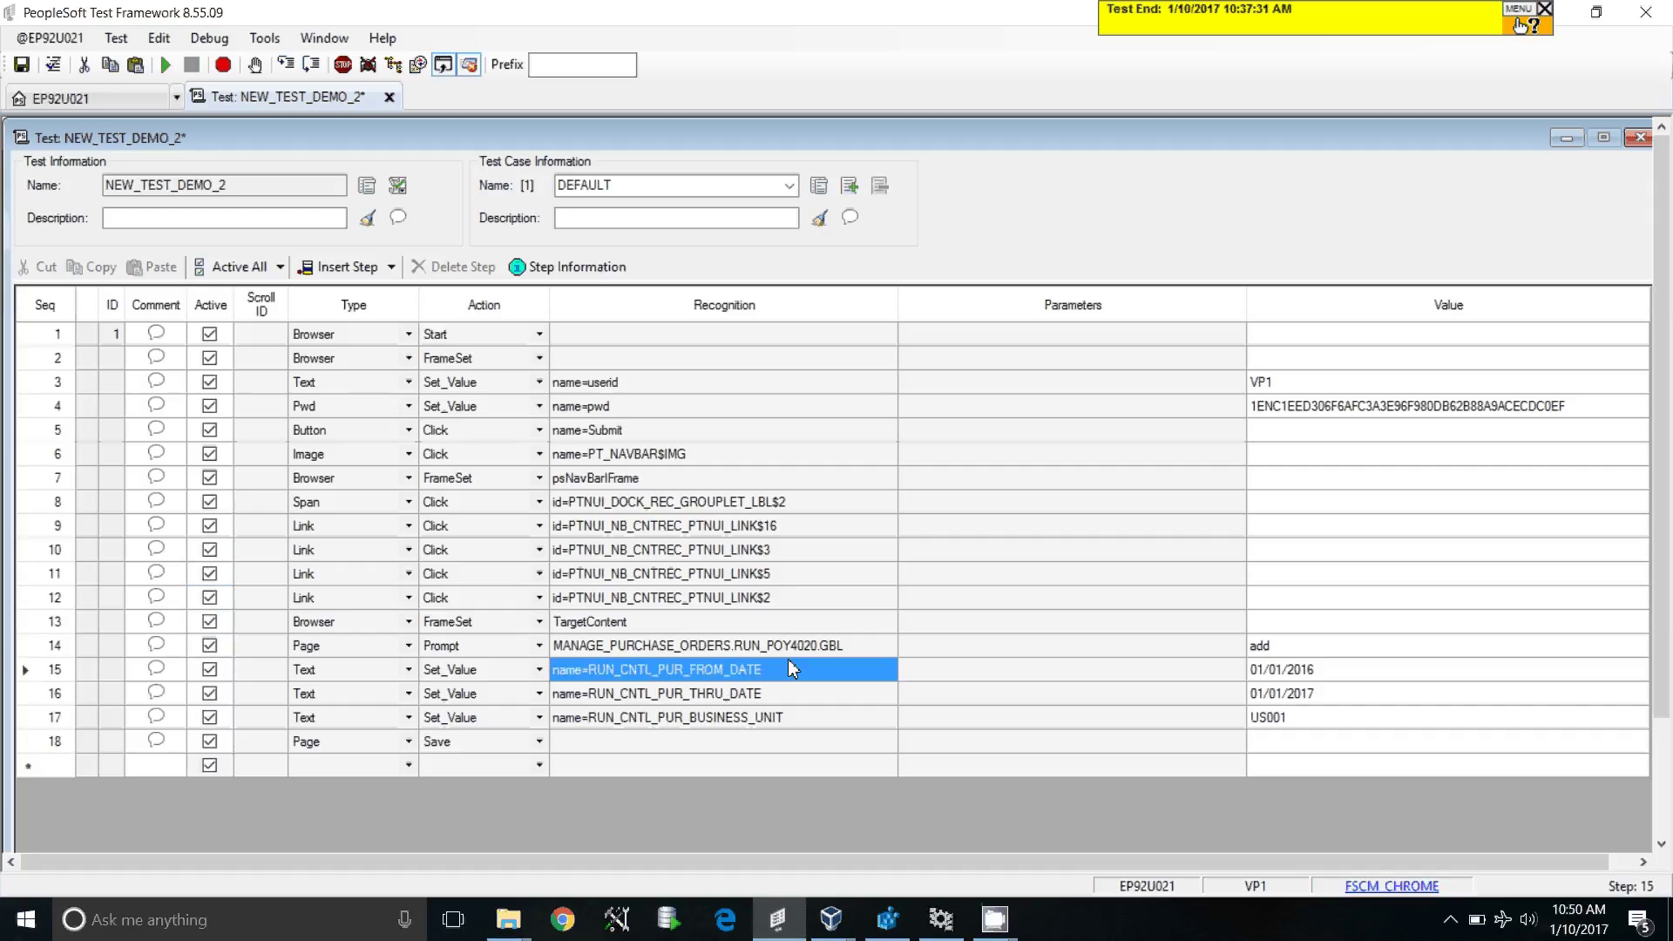
pyautogui.click(806, 647)
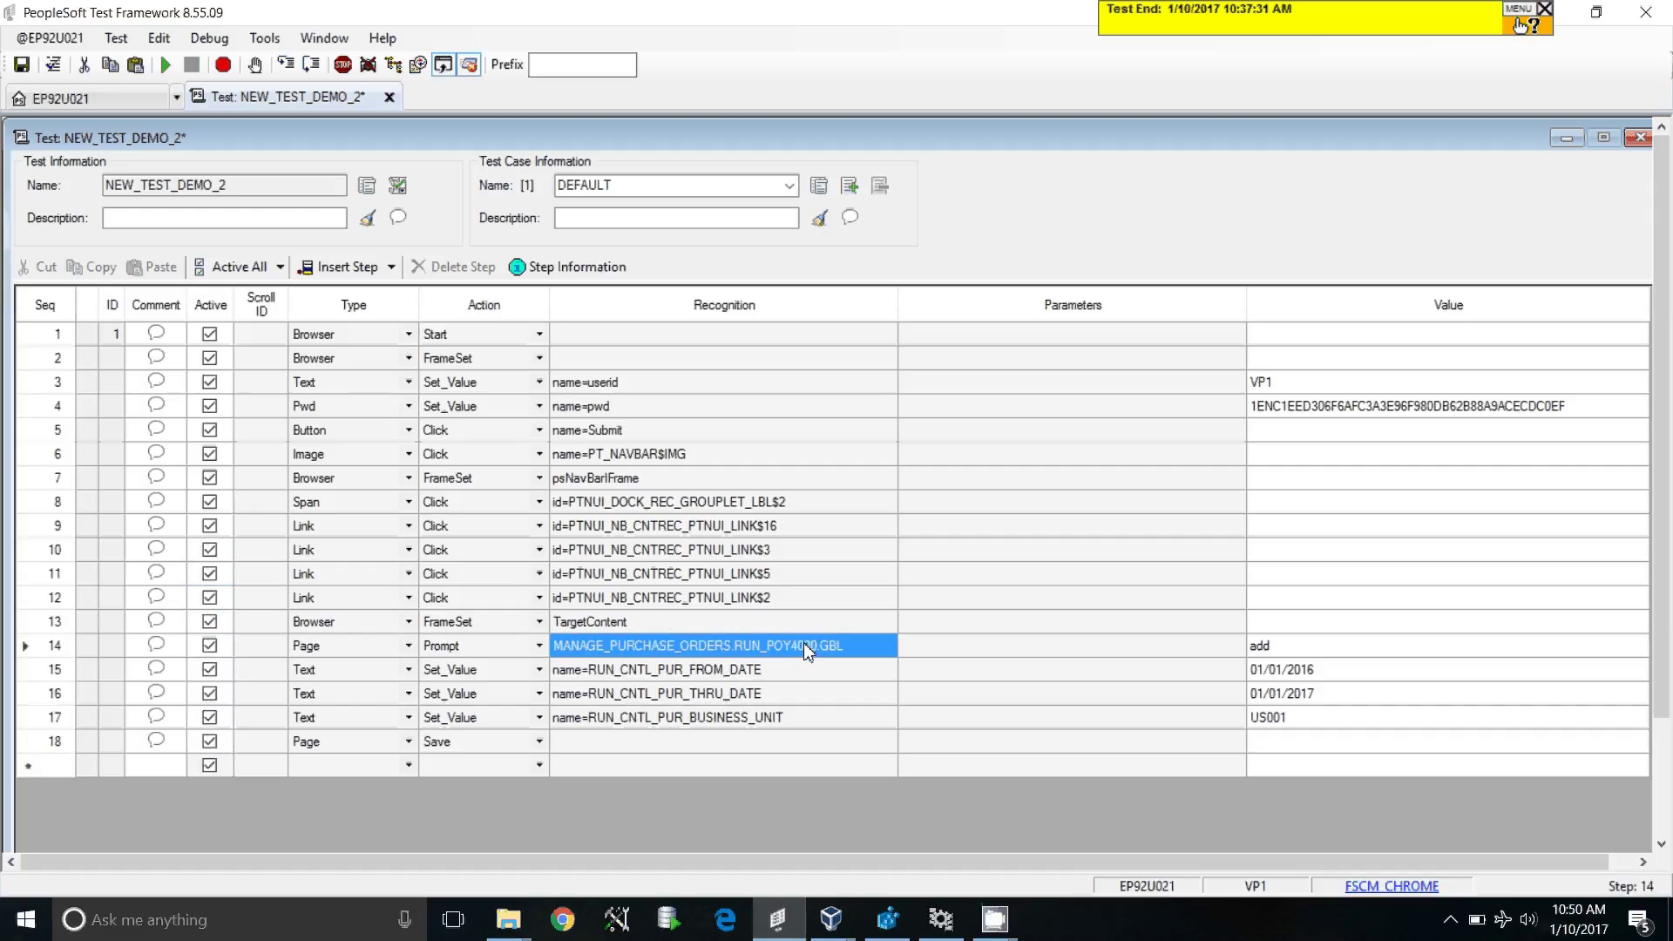
pyautogui.click(1330, 649)
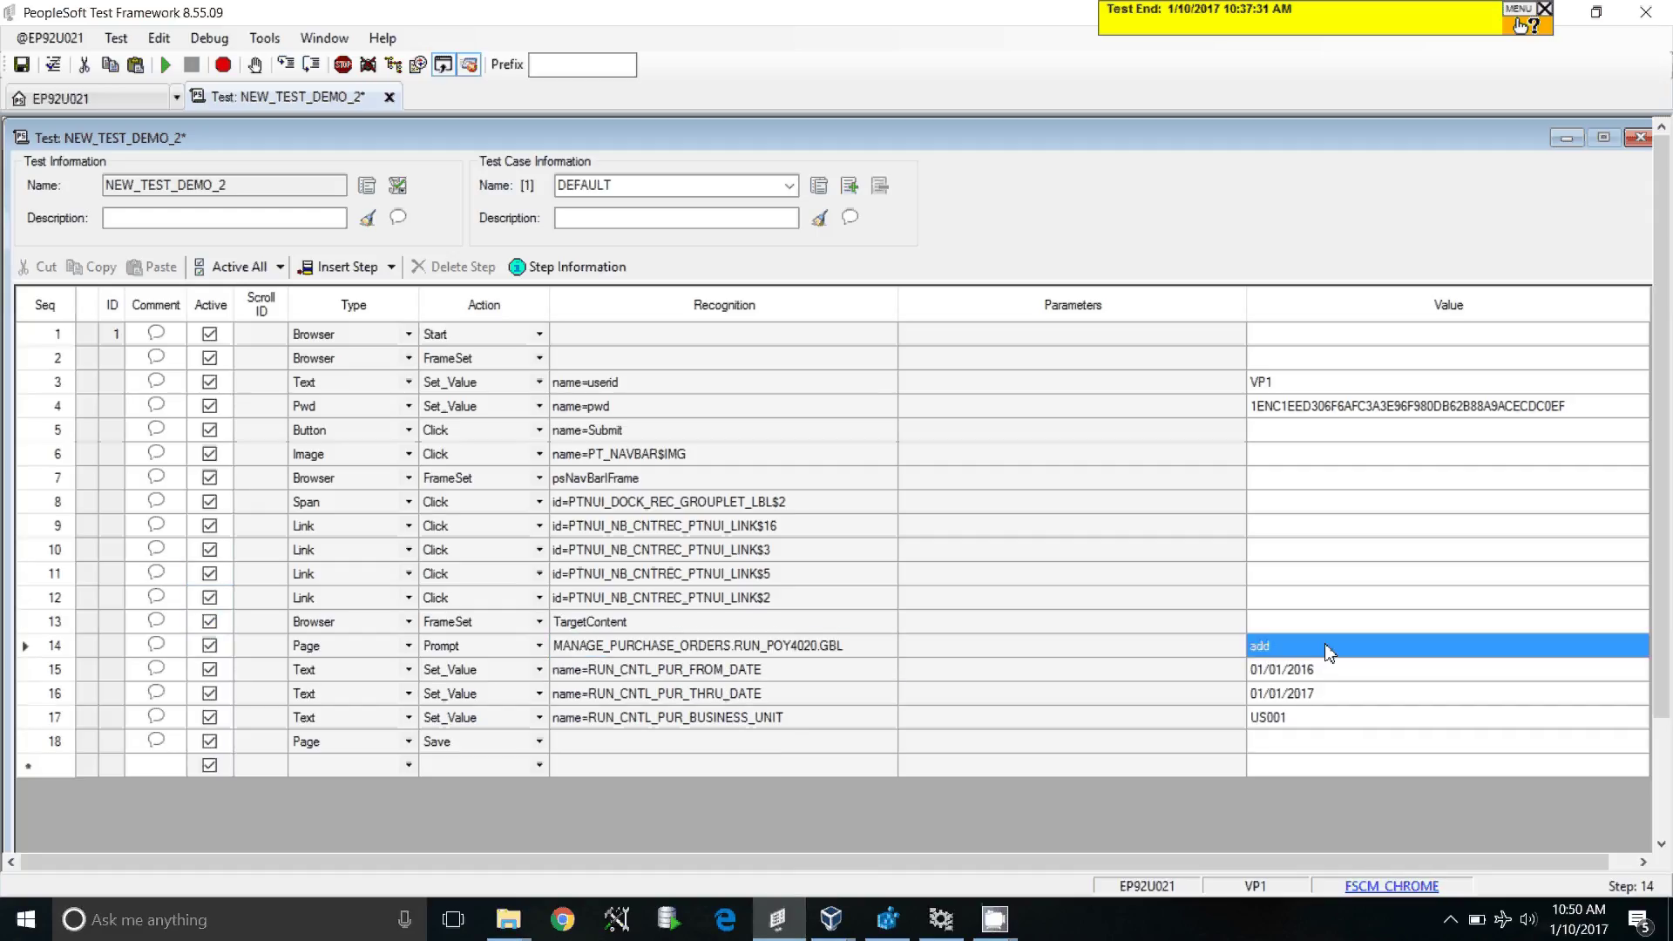
pyautogui.click(1543, 655)
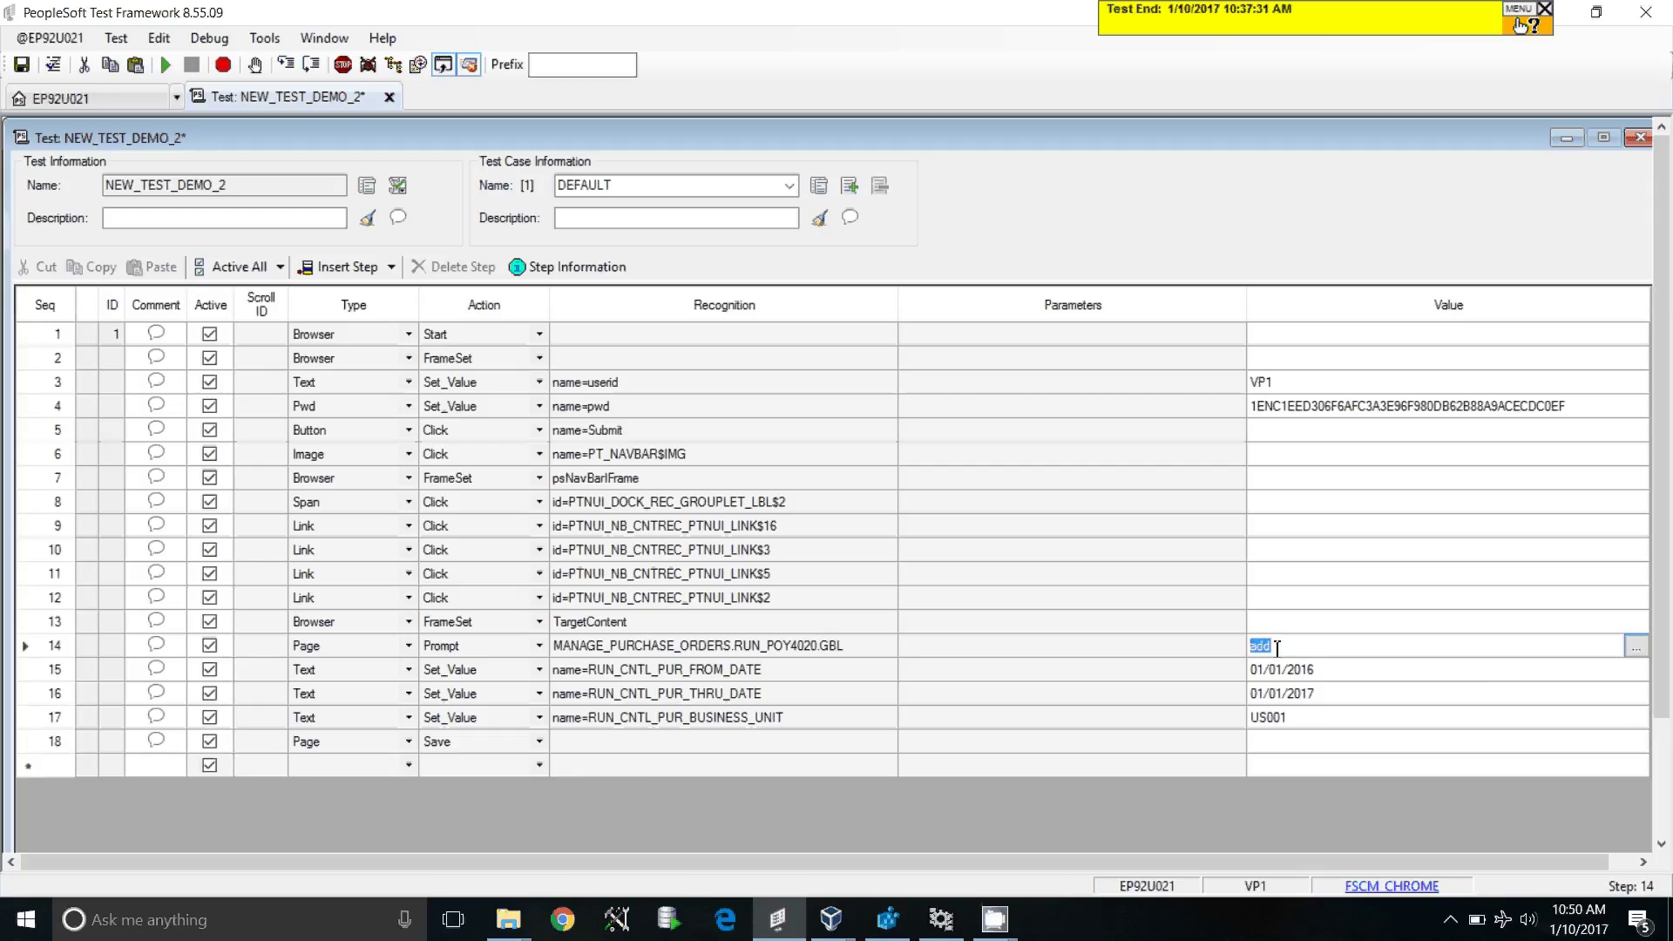
pyautogui.click(1635, 646)
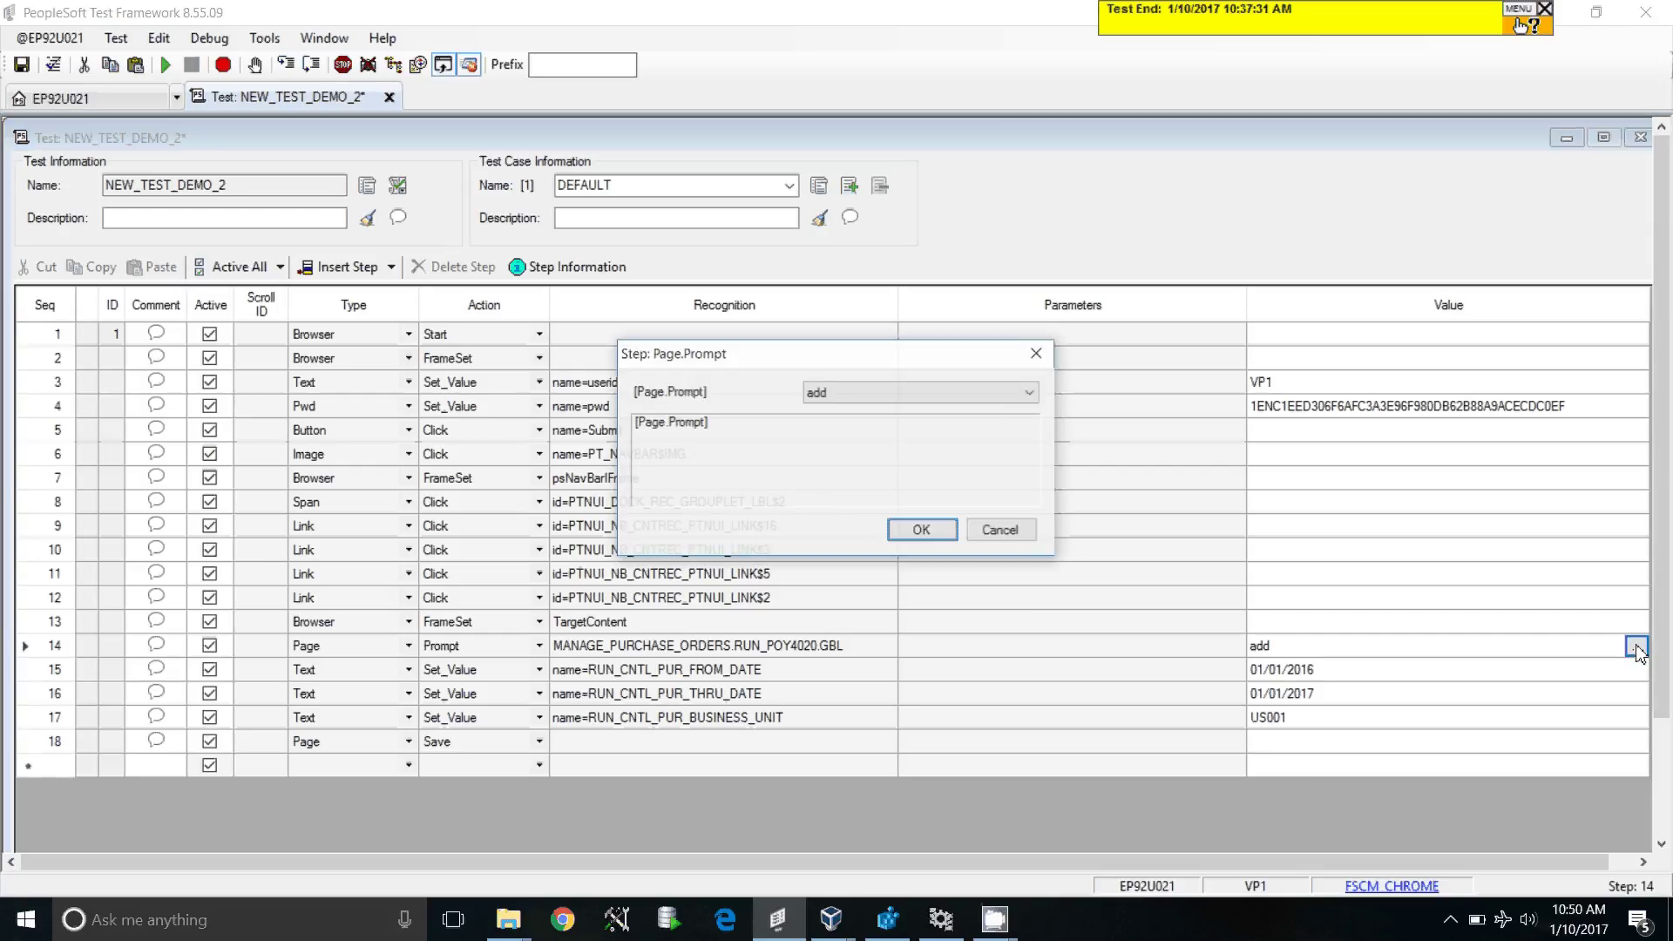
# Step: Change step 14's Page.Prompt value from 'add' to 'add update'
pyautogui.click(883, 398)
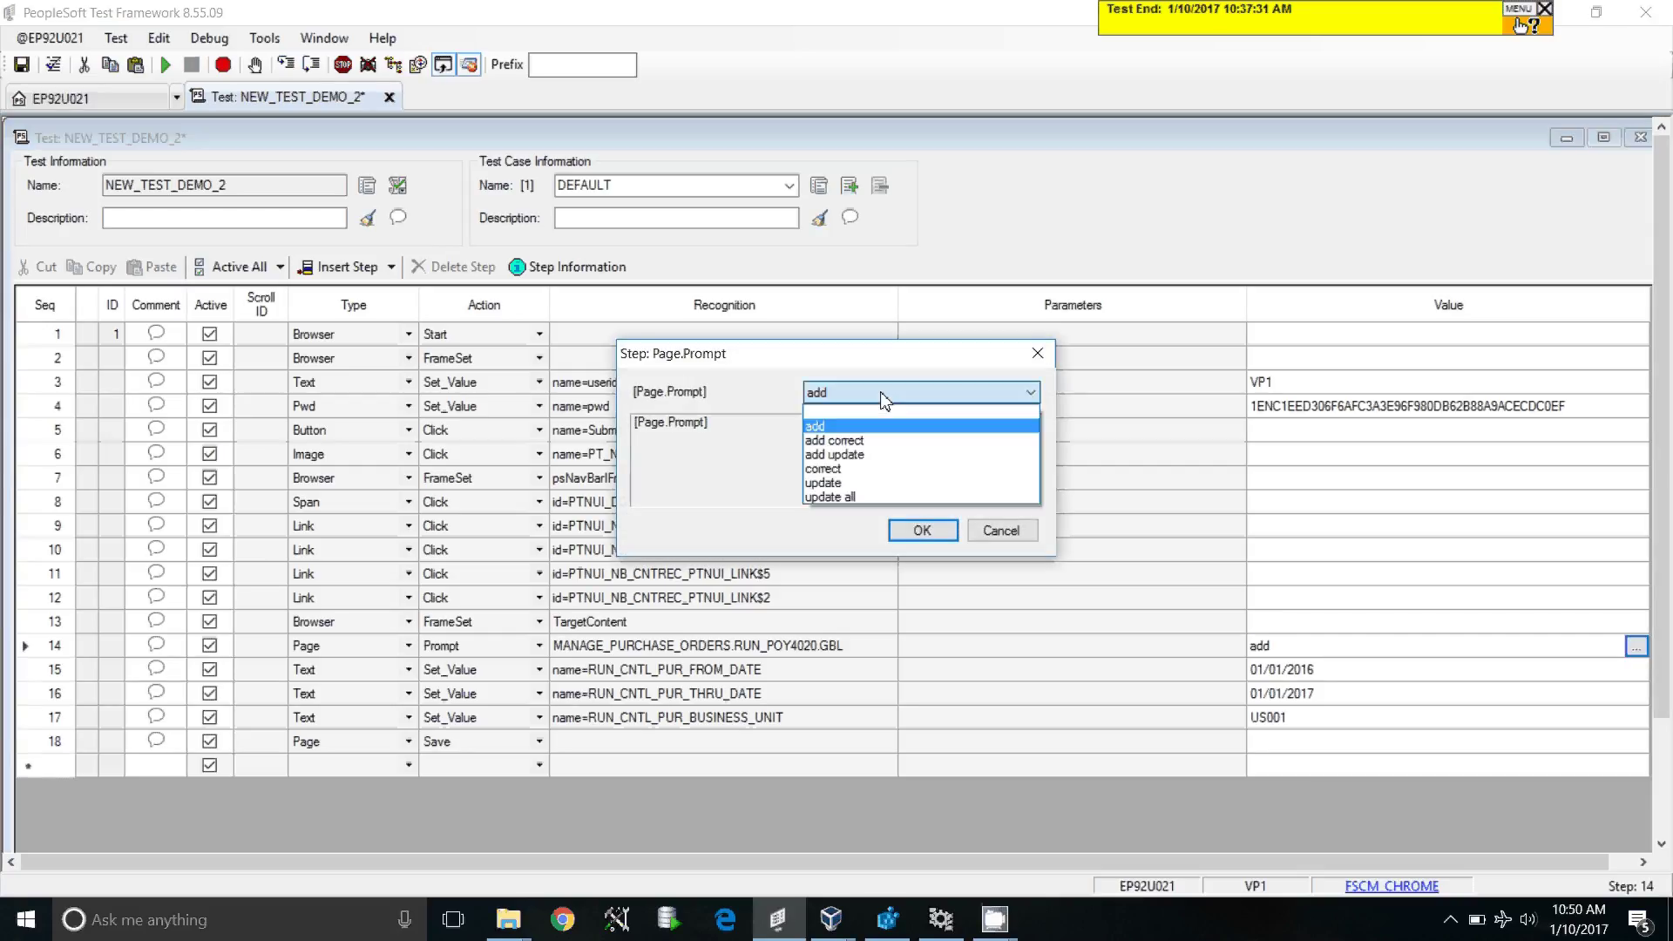
pyautogui.click(884, 455)
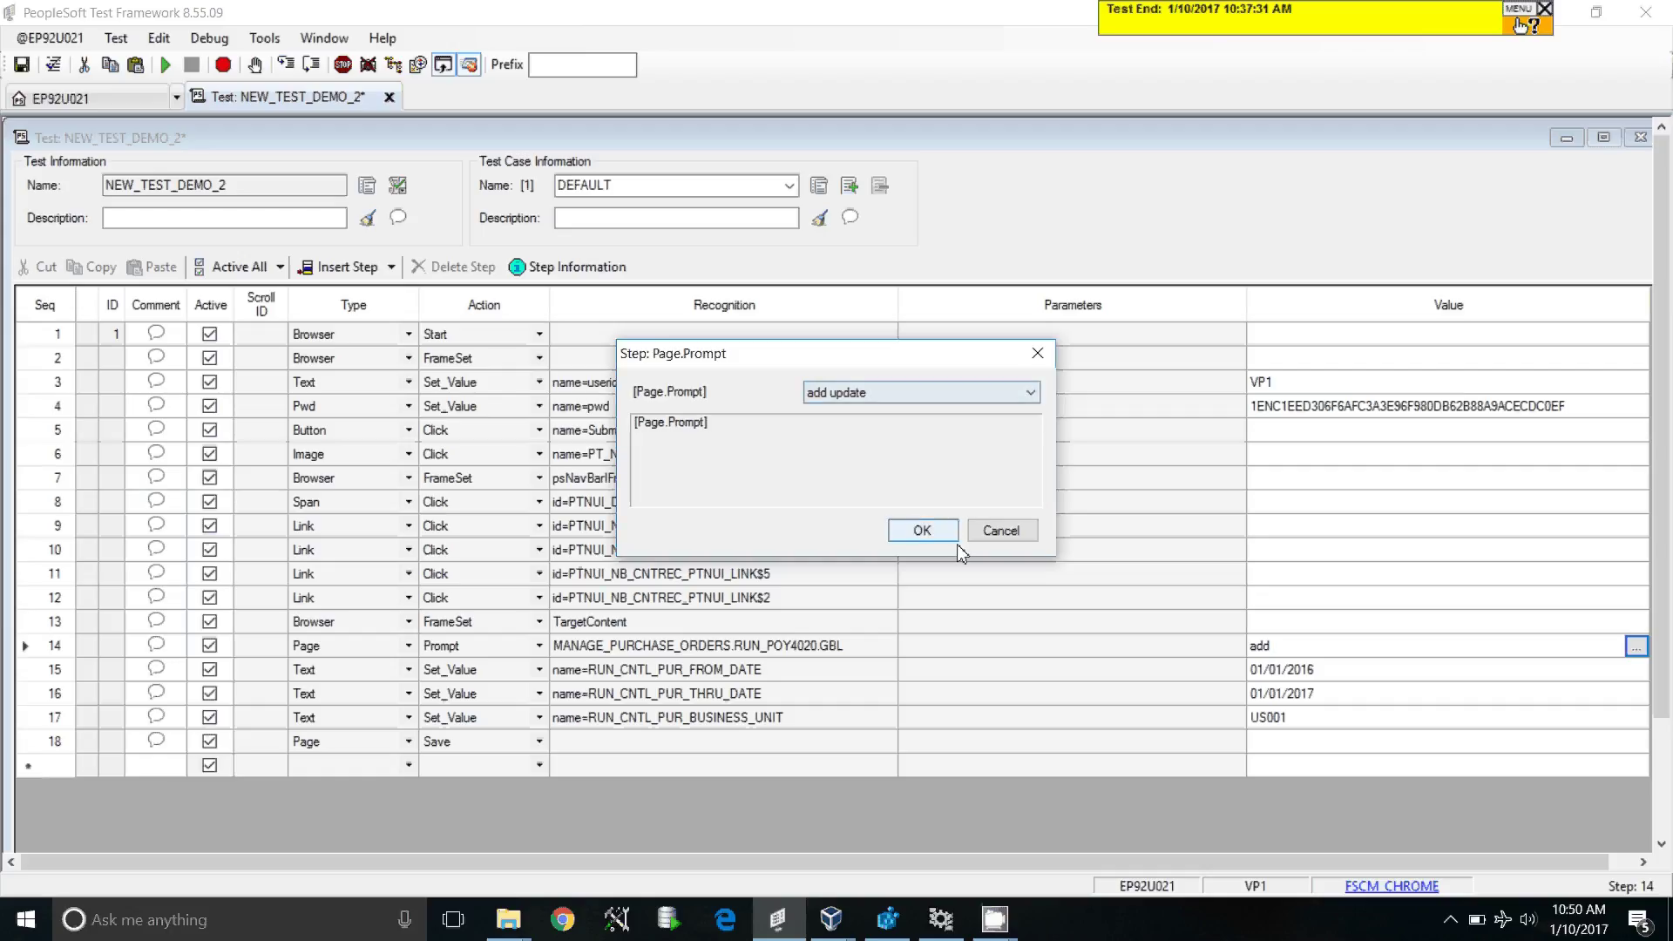
pyautogui.click(916, 528)
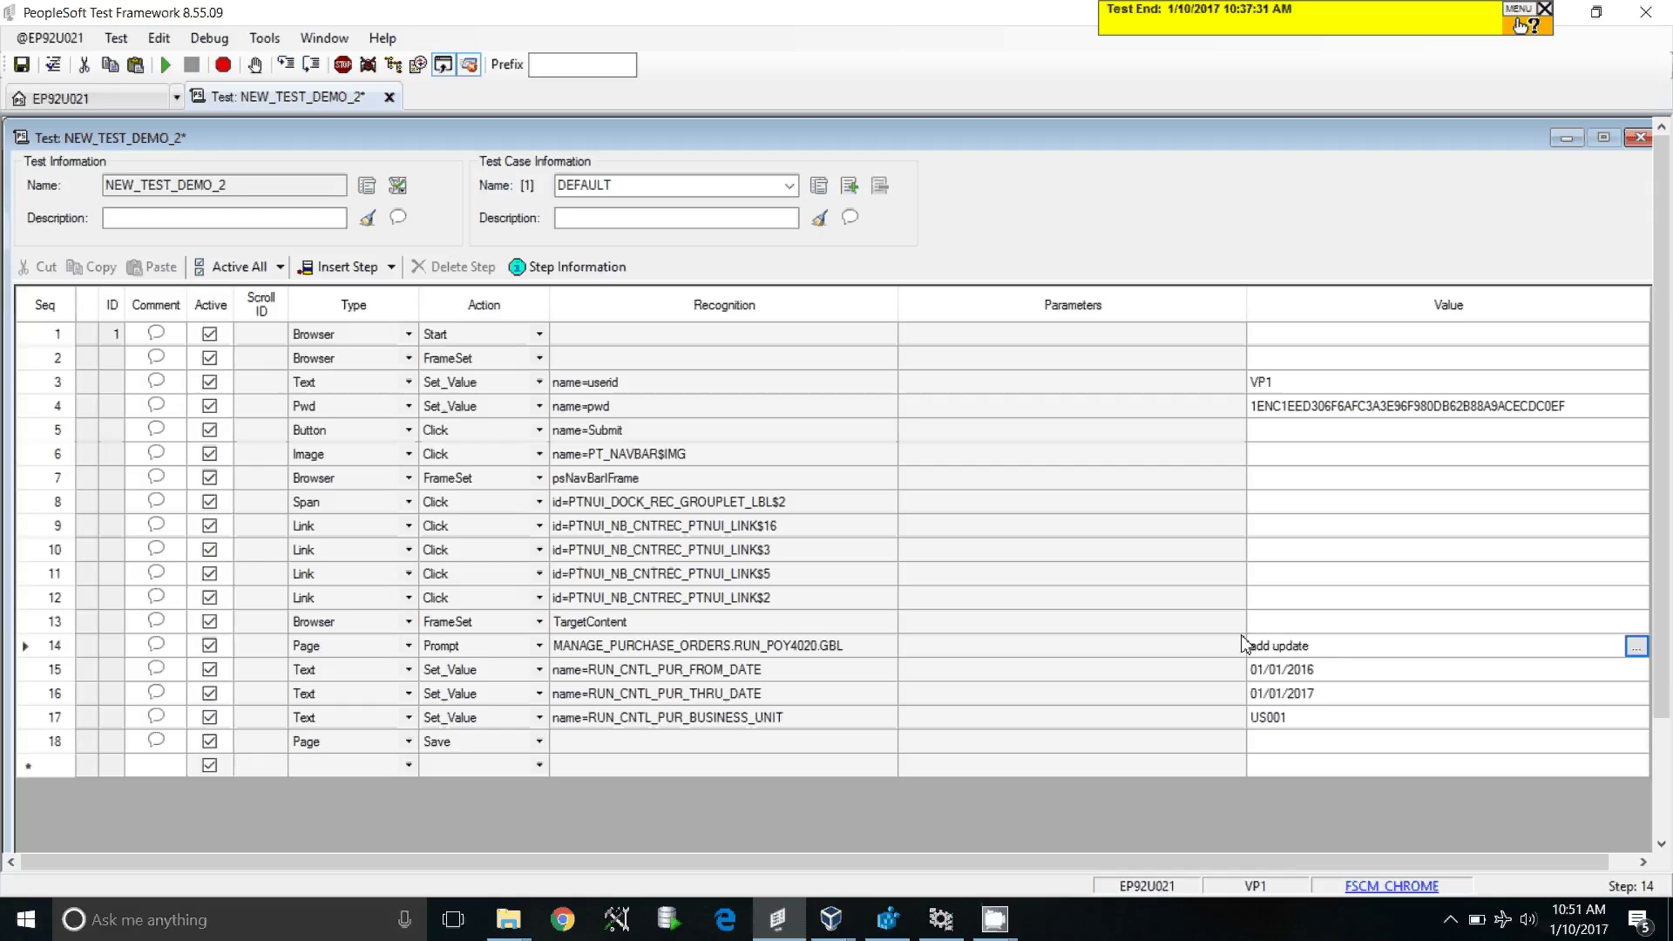
pyautogui.moveTo(1273, 652); pyautogui.dragTo(1243, 648)
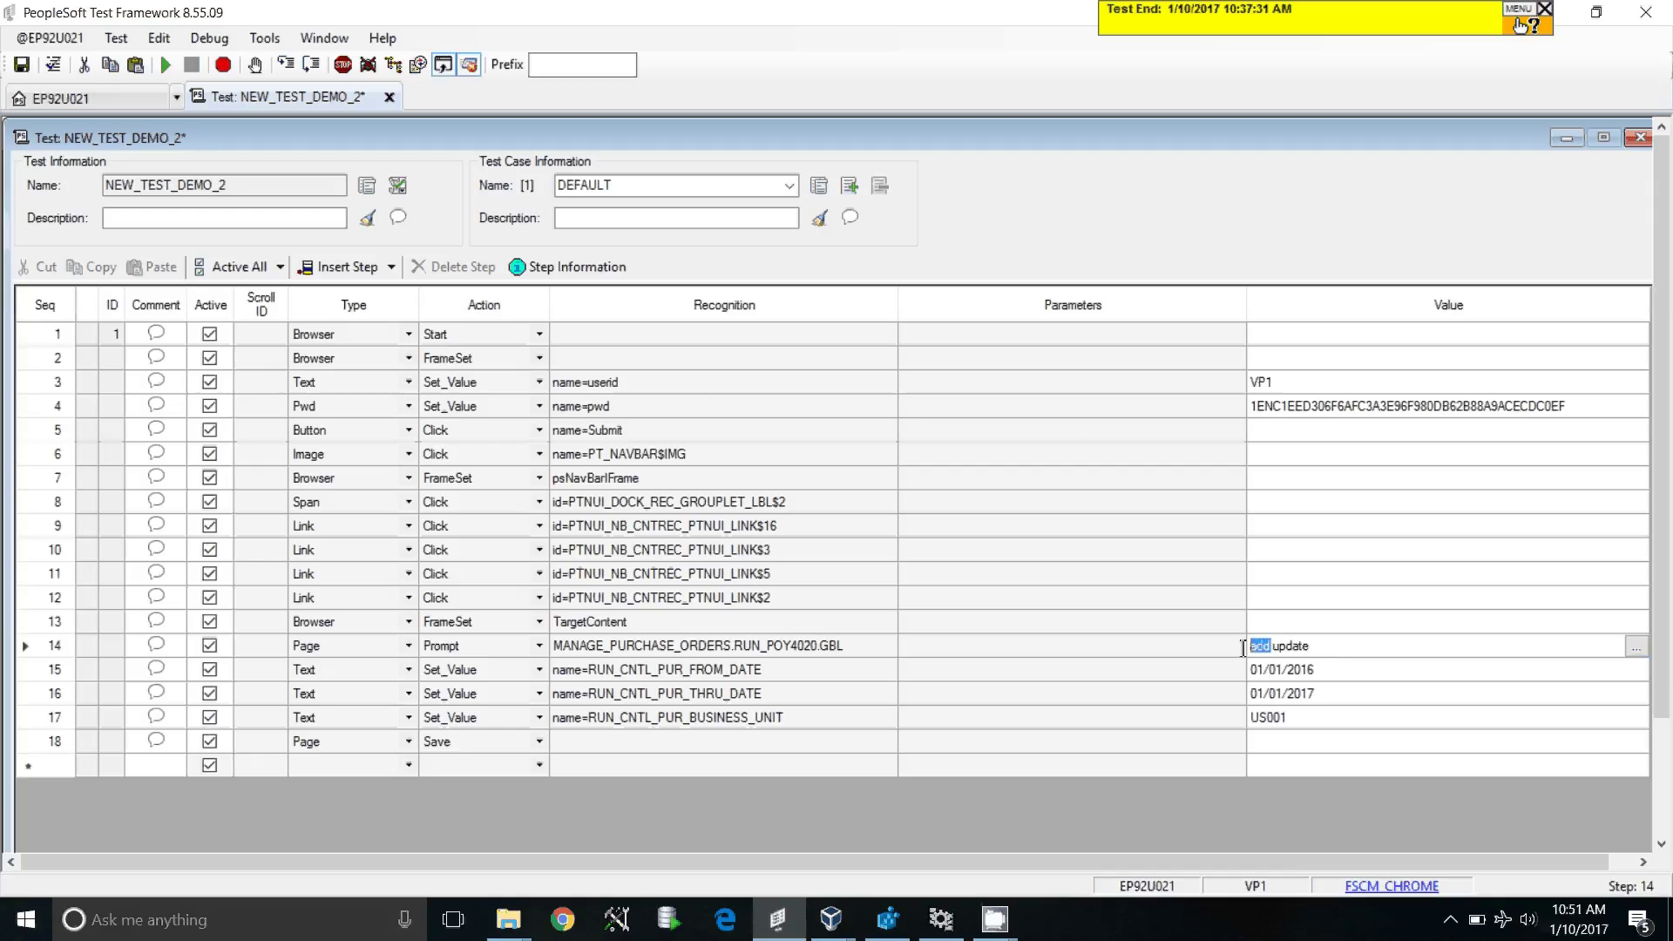
pyautogui.click(1310, 651)
pyautogui.click(47, 651)
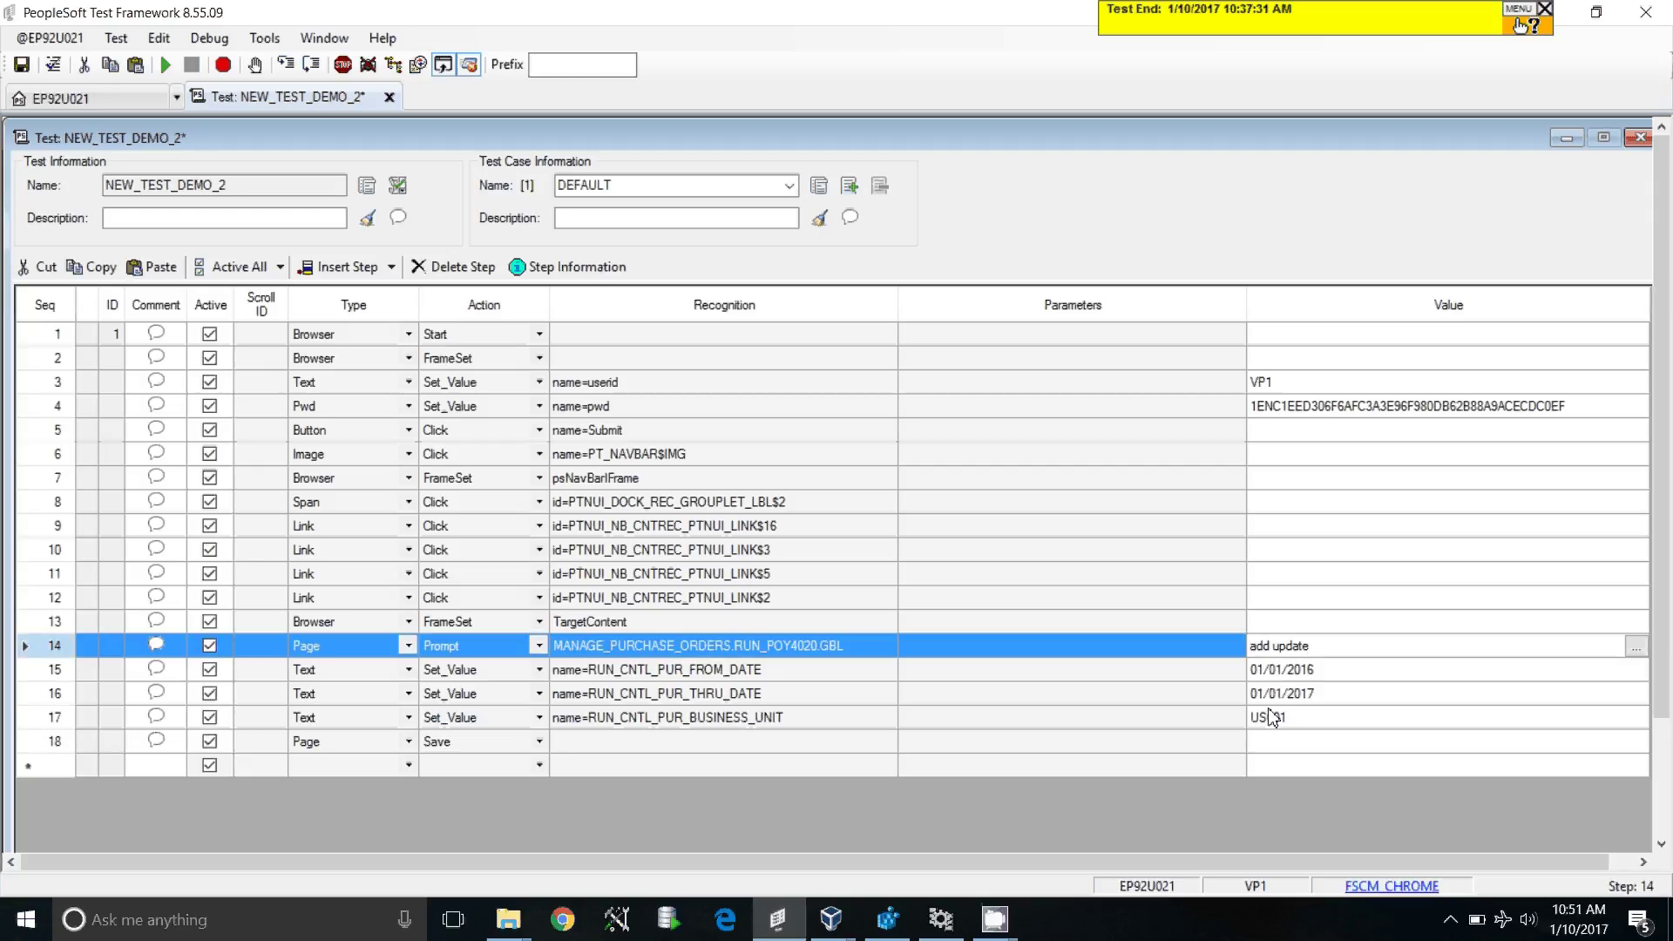
# Step: Add step 19 as a Process Run step with recognition prcname=POX4020
pyautogui.click(341, 771)
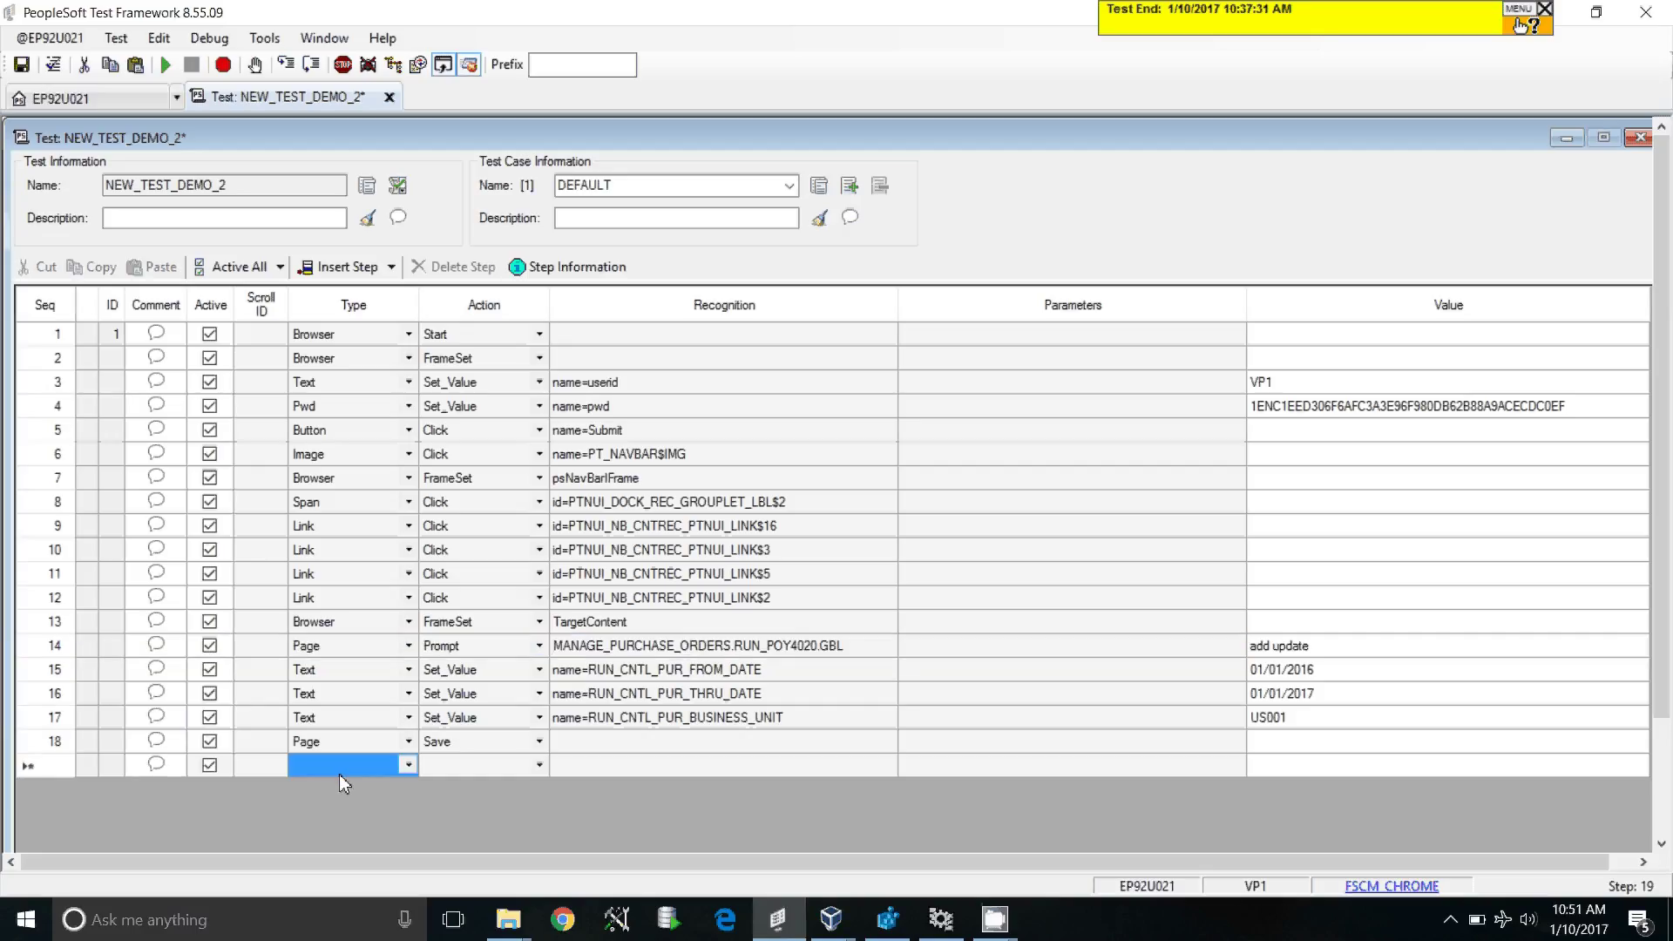
pyautogui.write('pwd')
pyautogui.press('Up')
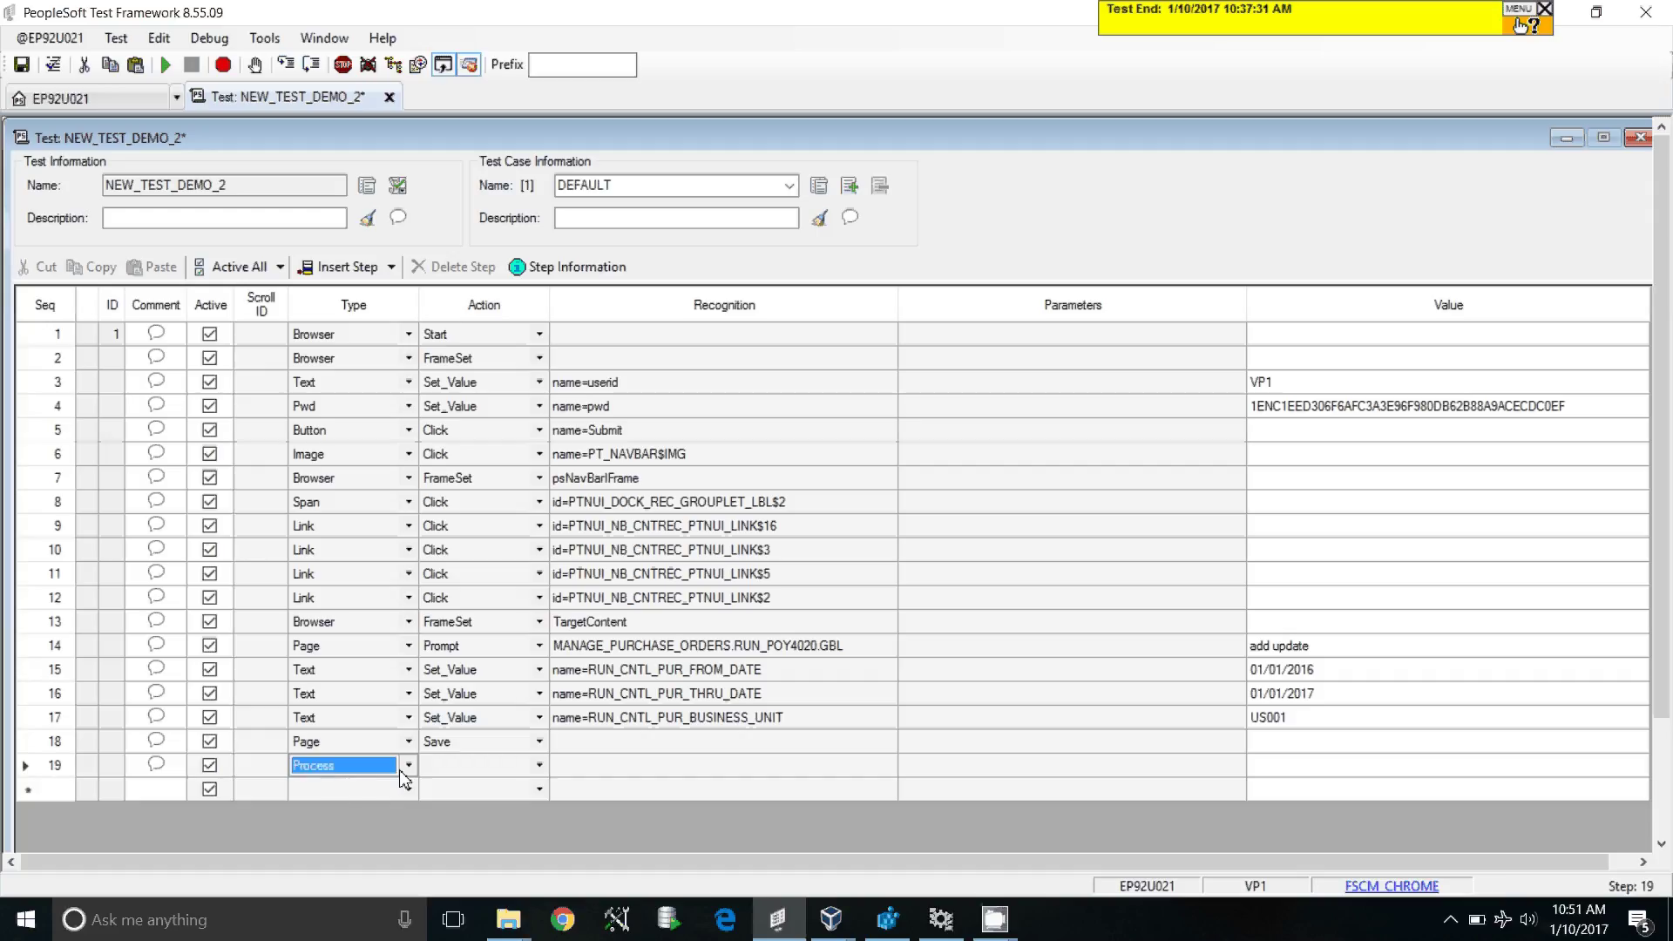
pyautogui.click(469, 773)
pyautogui.write('run')
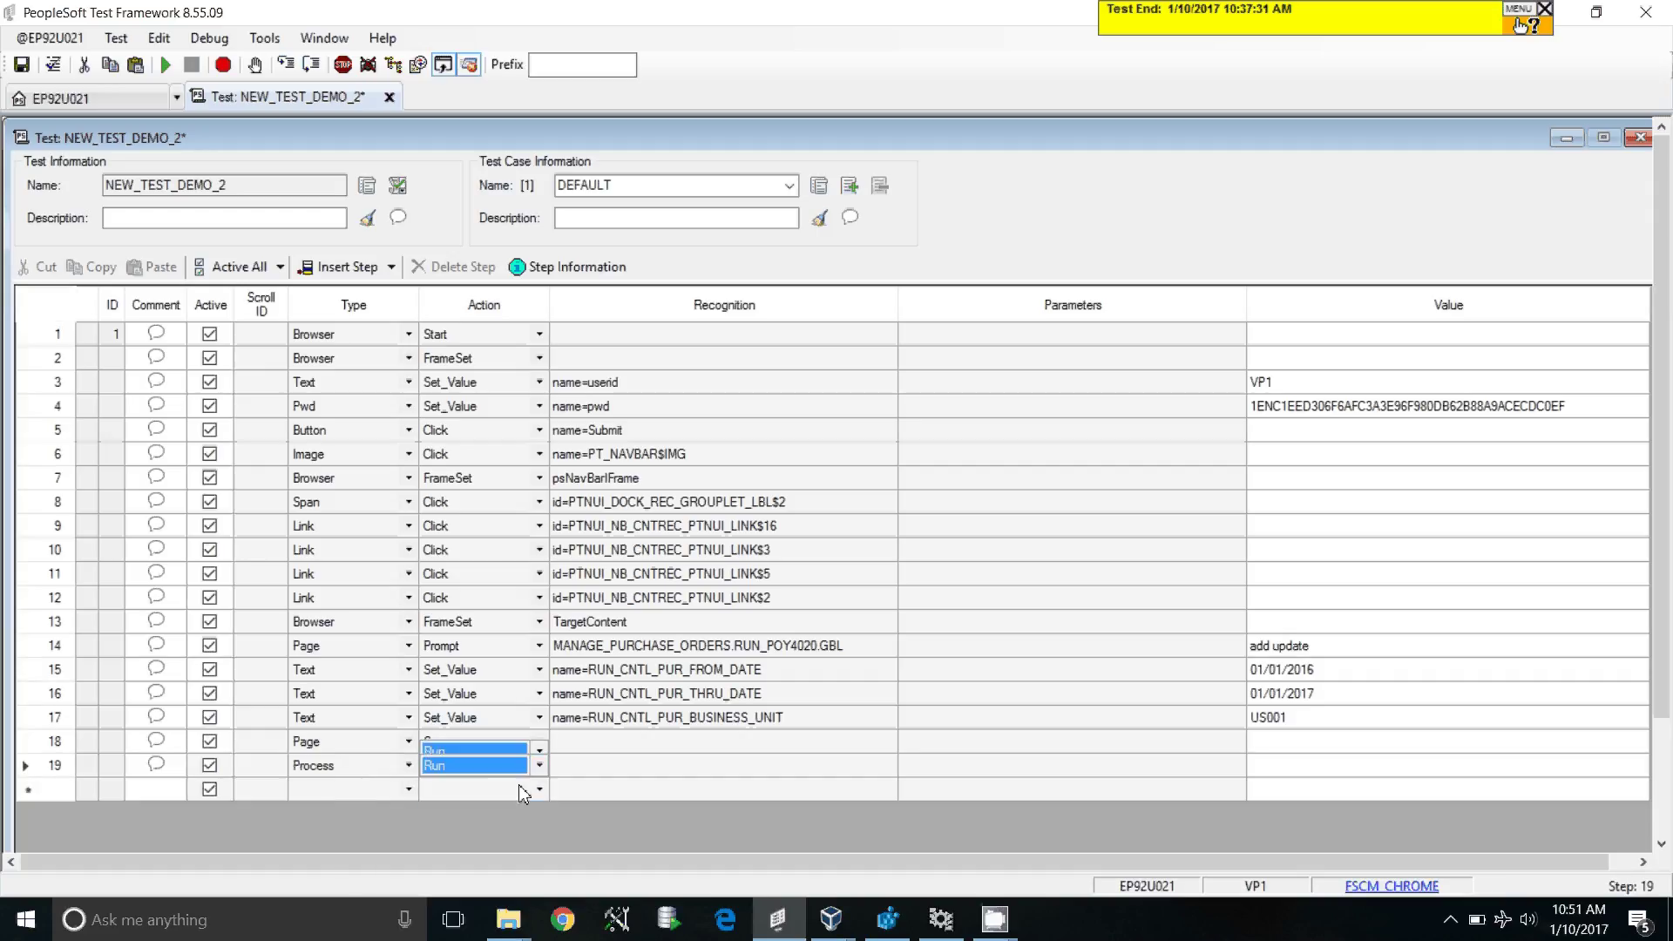
pyautogui.click(823, 772)
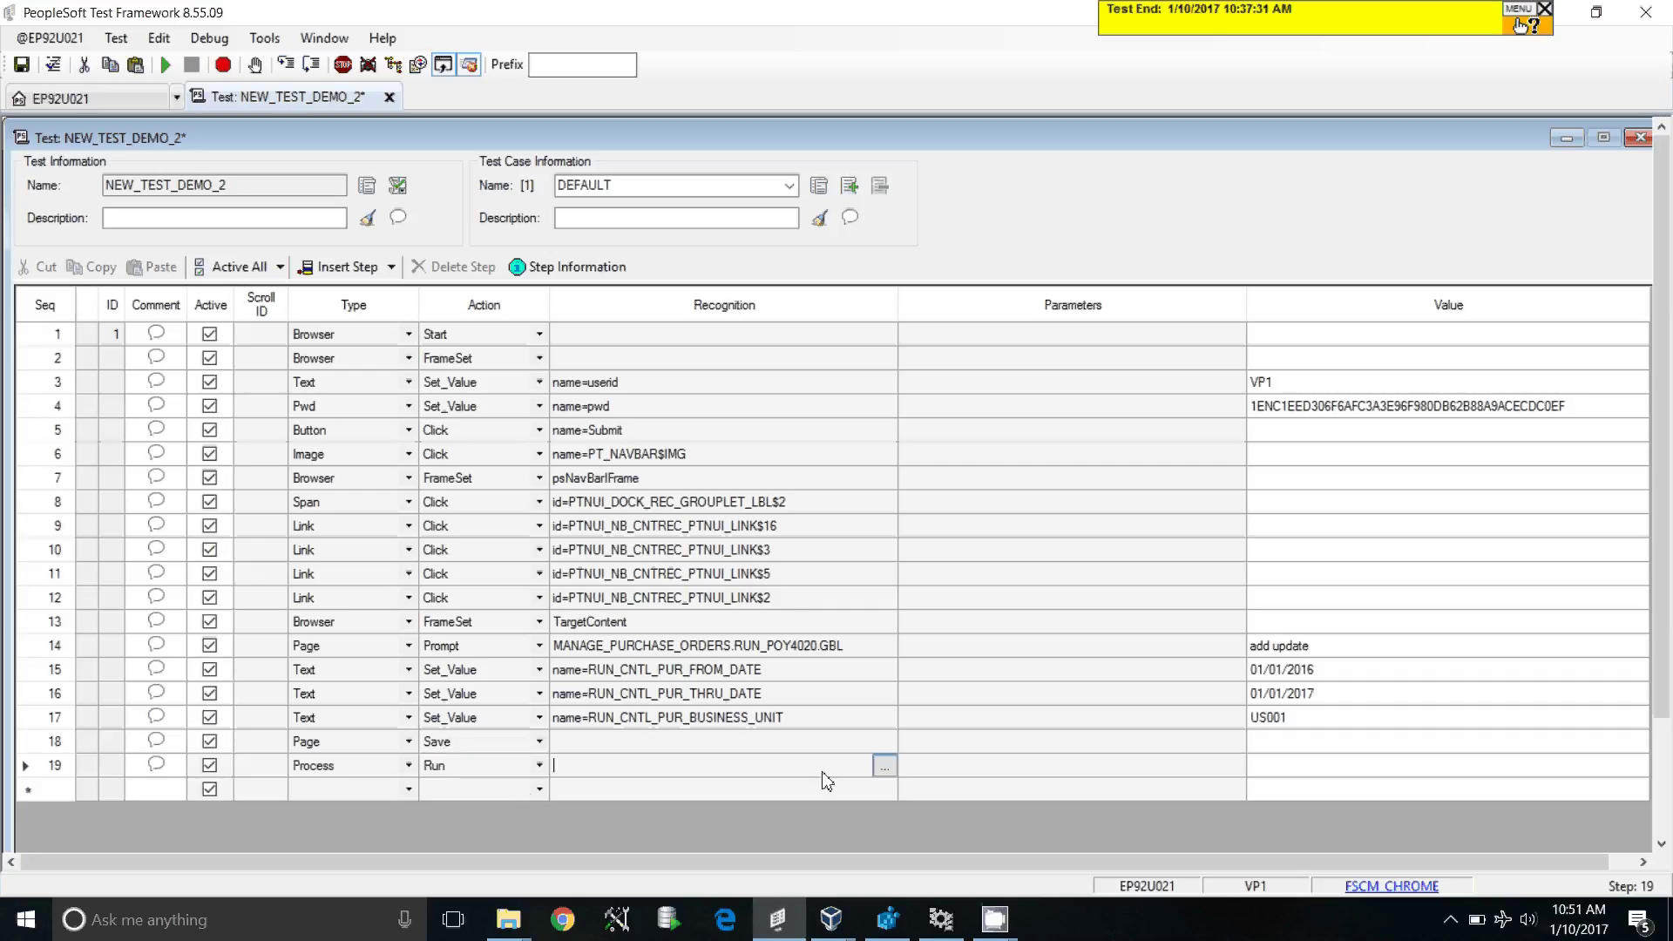
pyautogui.click(884, 765)
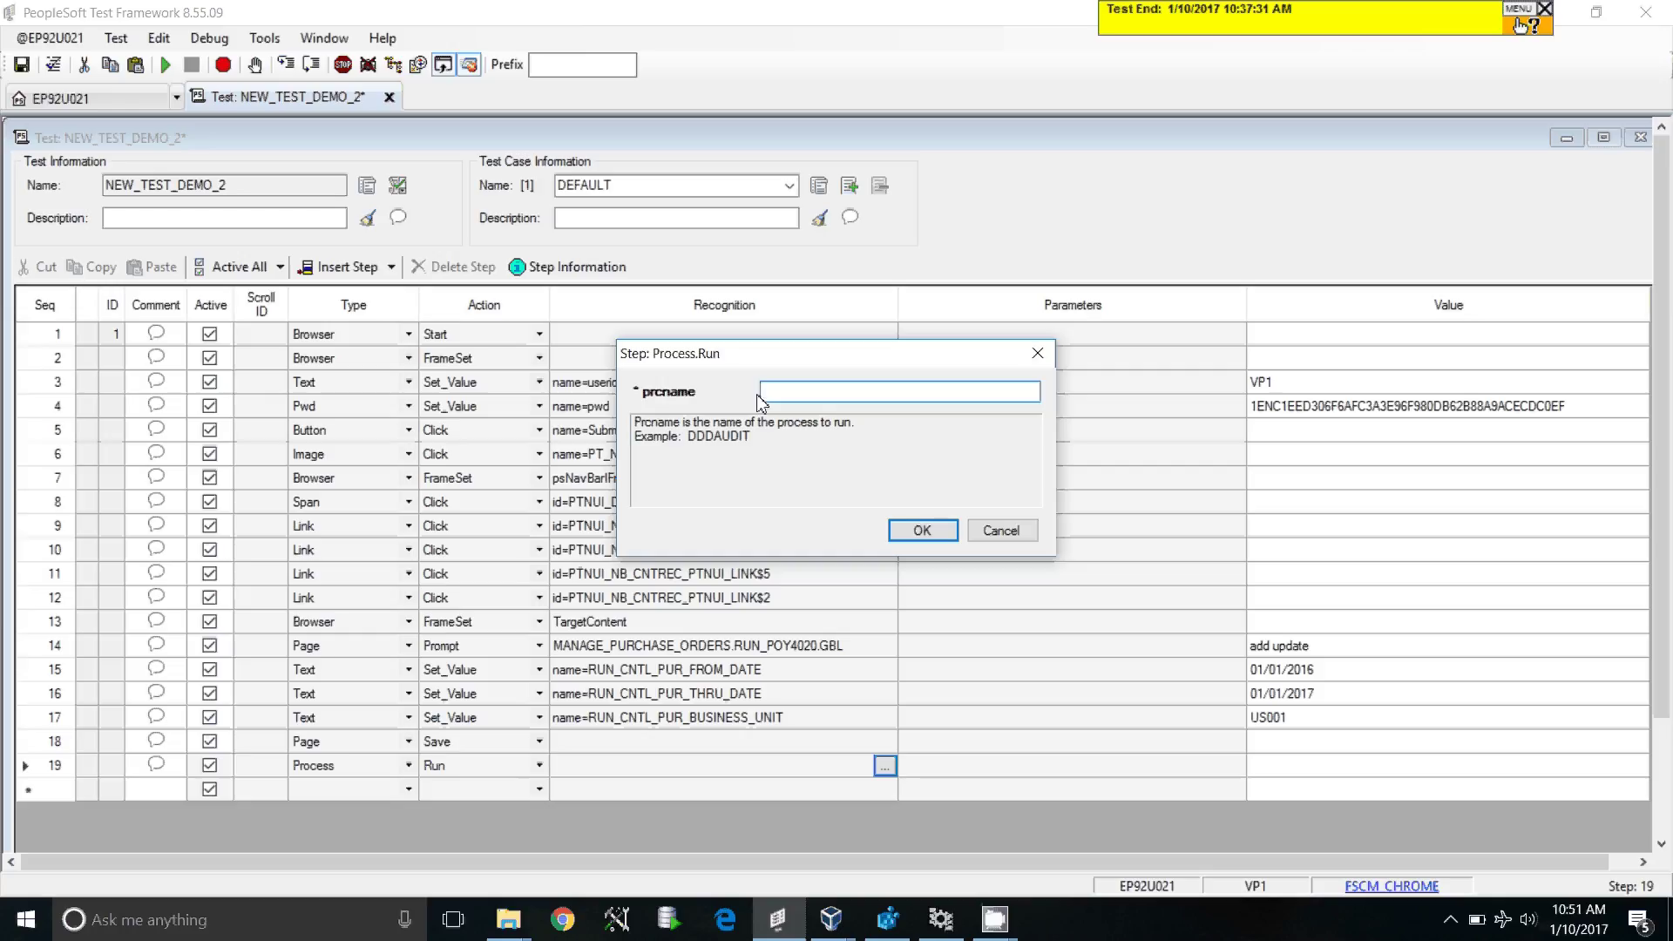
pyautogui.write('POX4020')
pyautogui.click(922, 531)
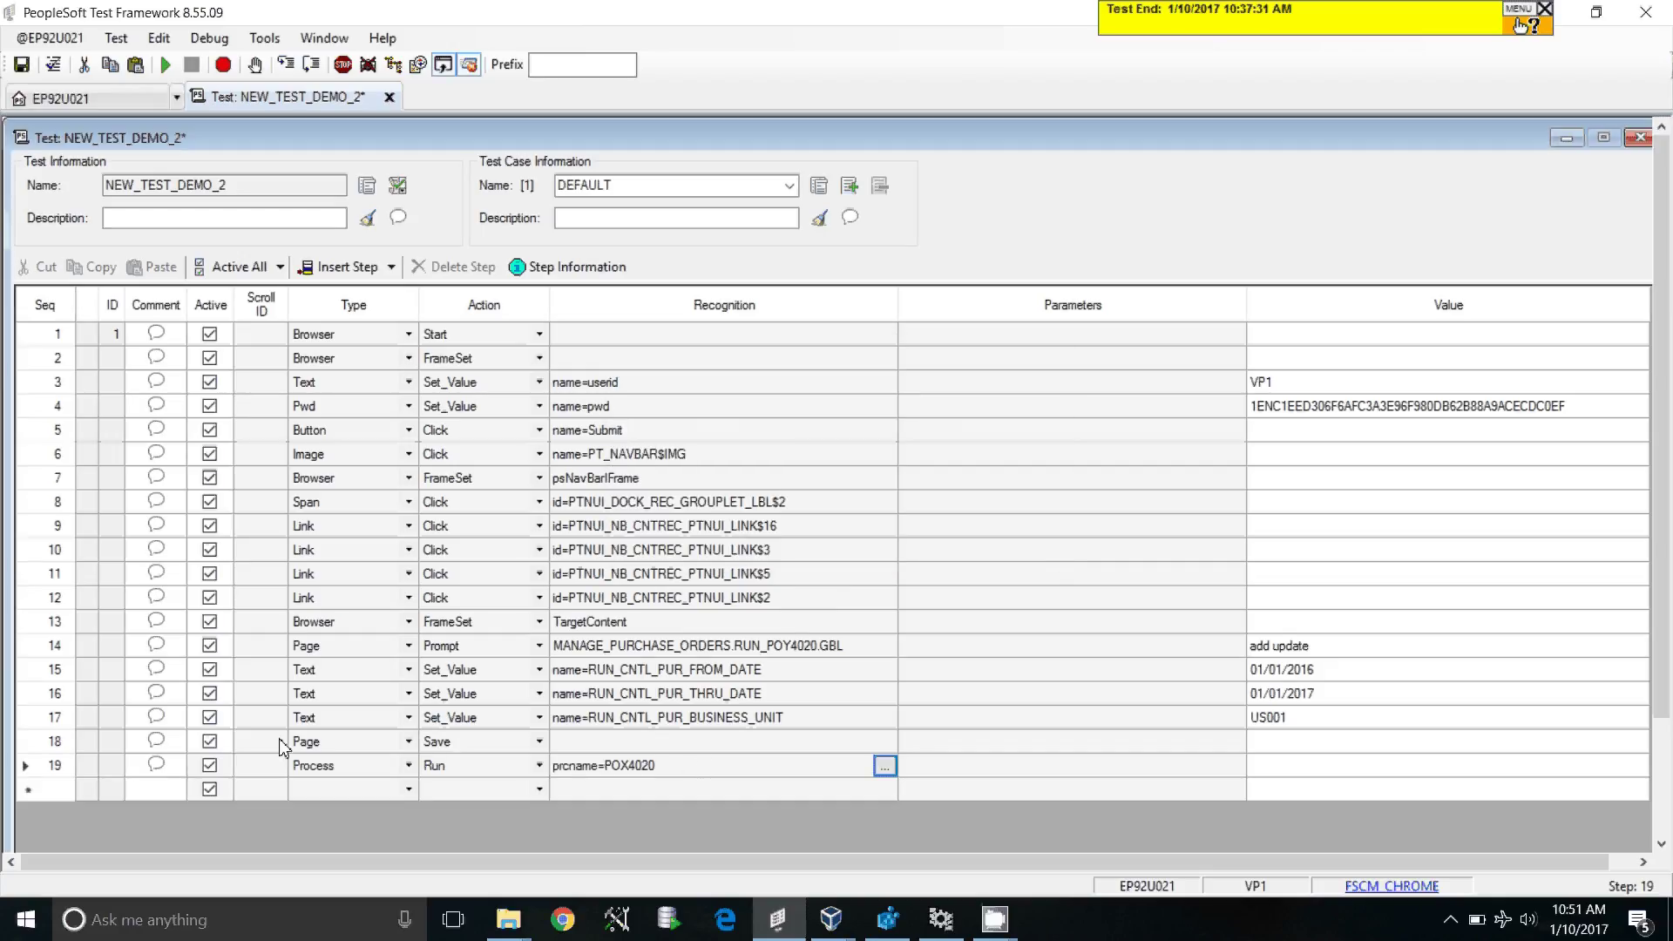
pyautogui.click(1058, 776)
# Step: Set step 19's parameters to wait=true and expected=Success
pyautogui.click(1058, 775)
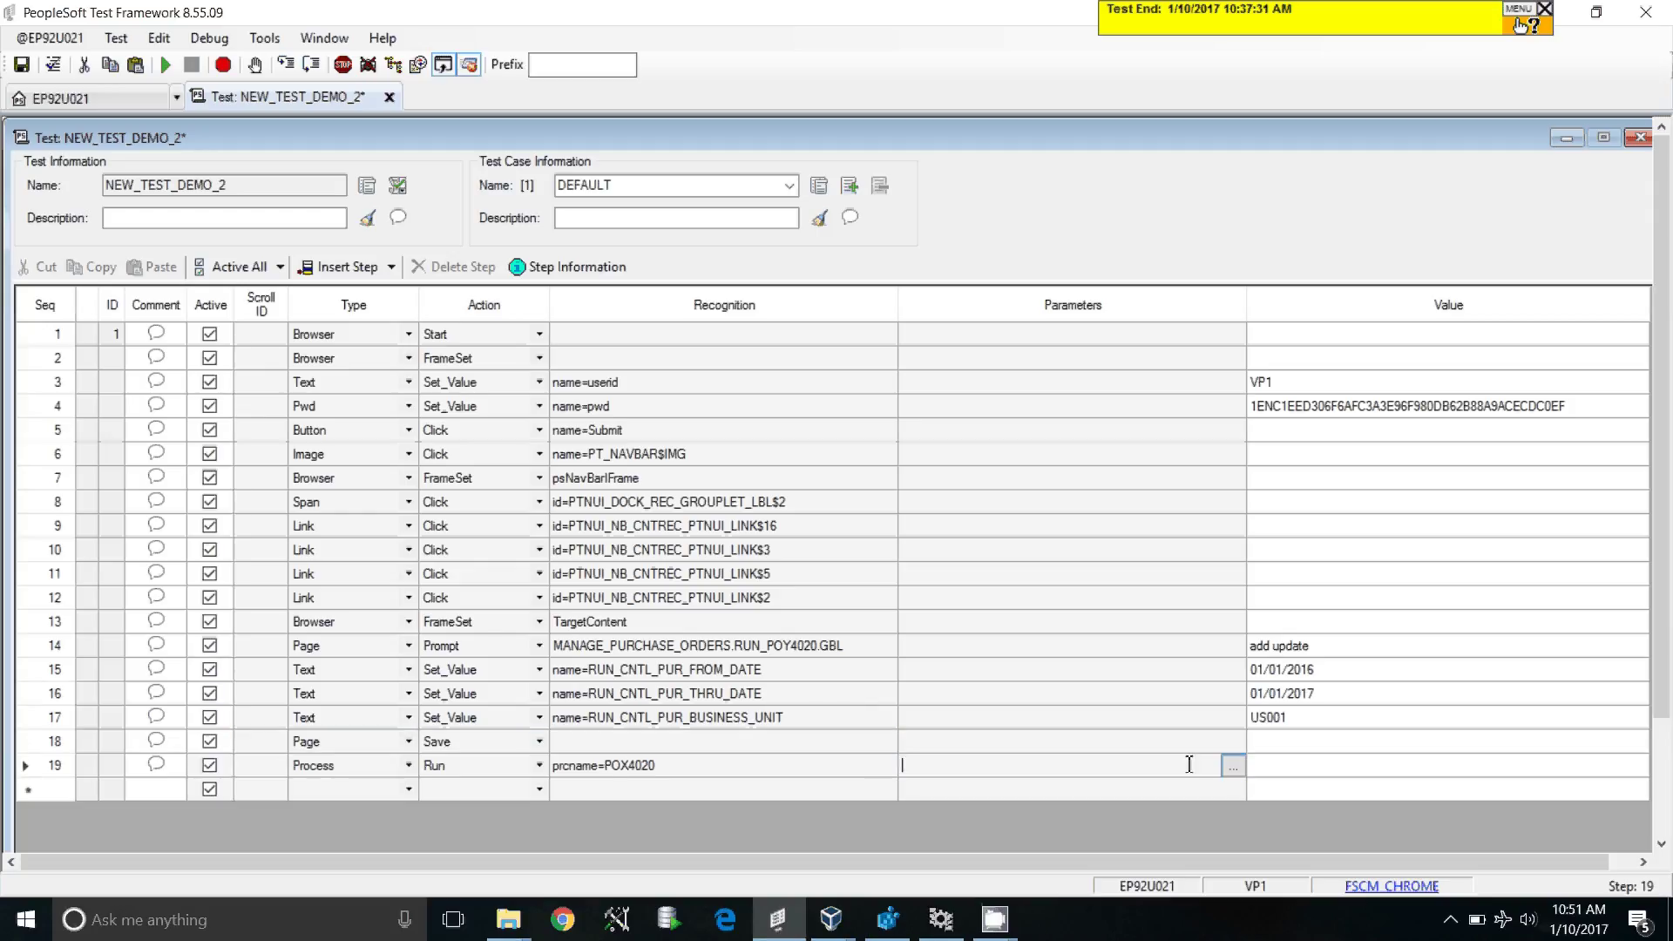
pyautogui.click(1232, 766)
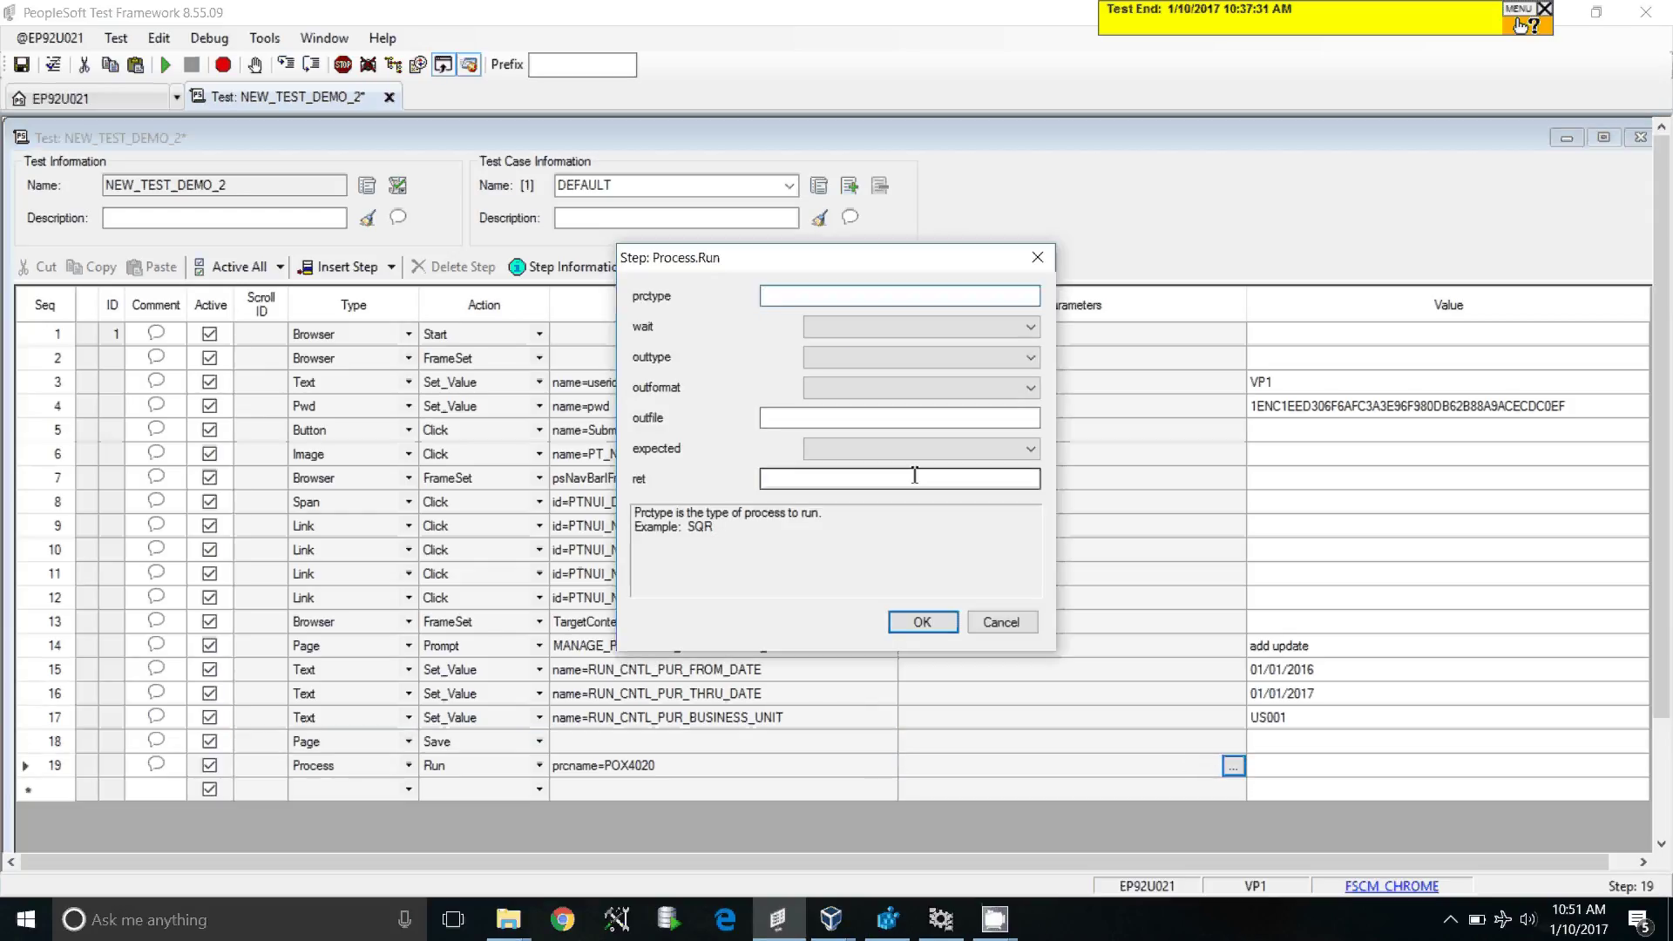
pyautogui.click(838, 324)
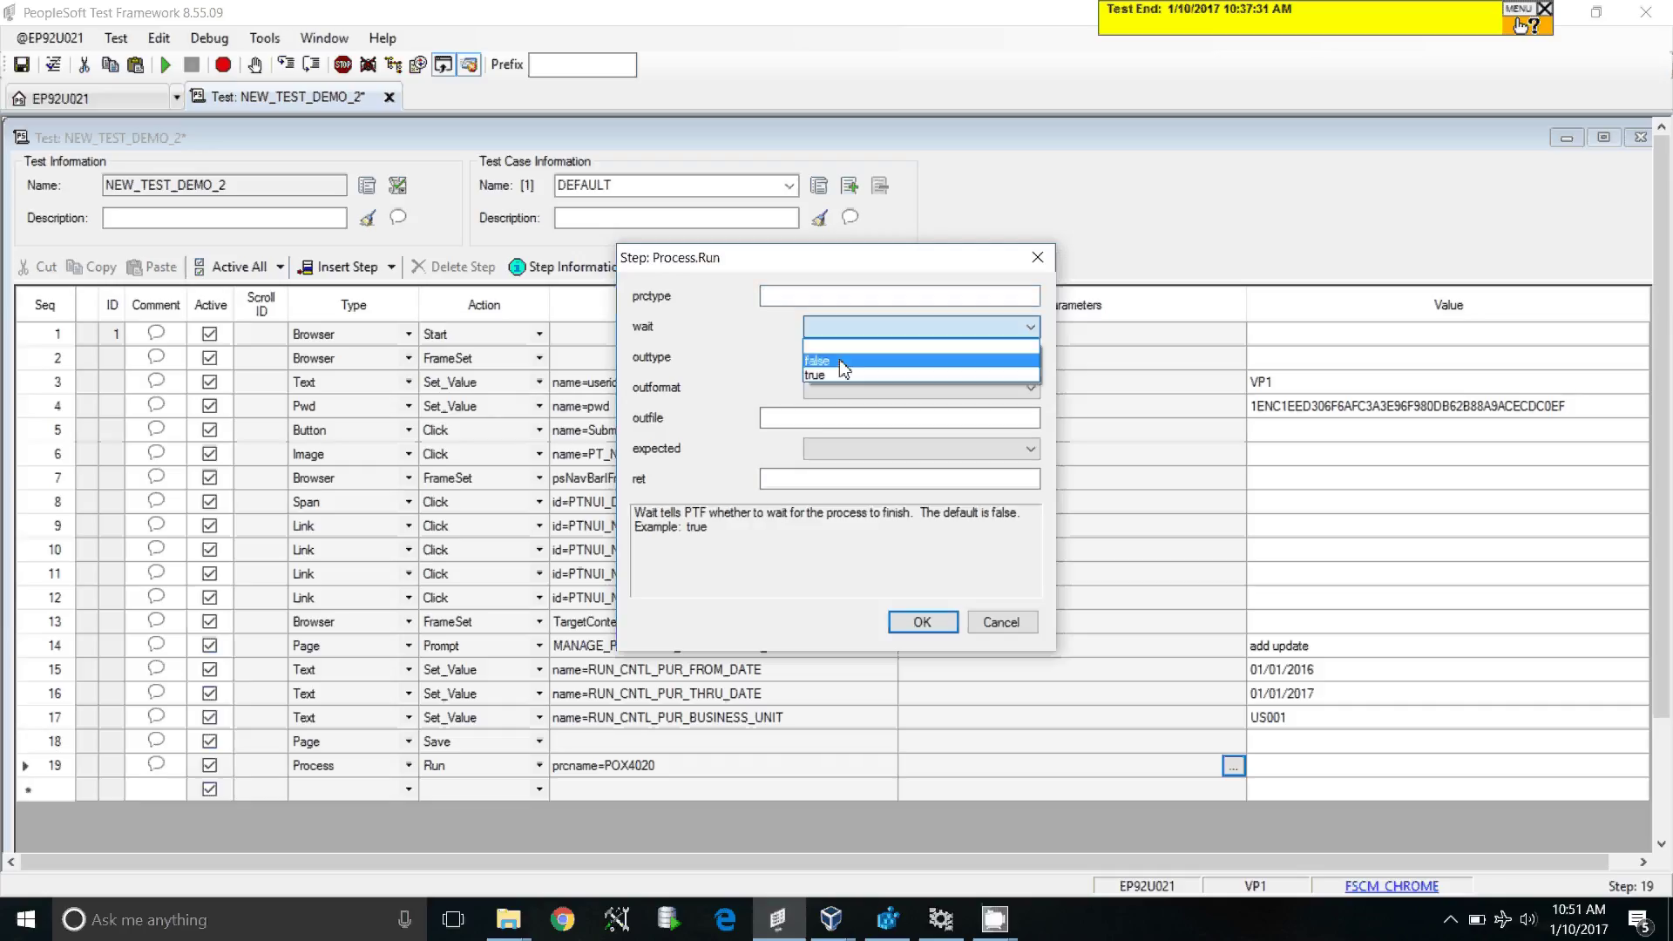
pyautogui.click(844, 374)
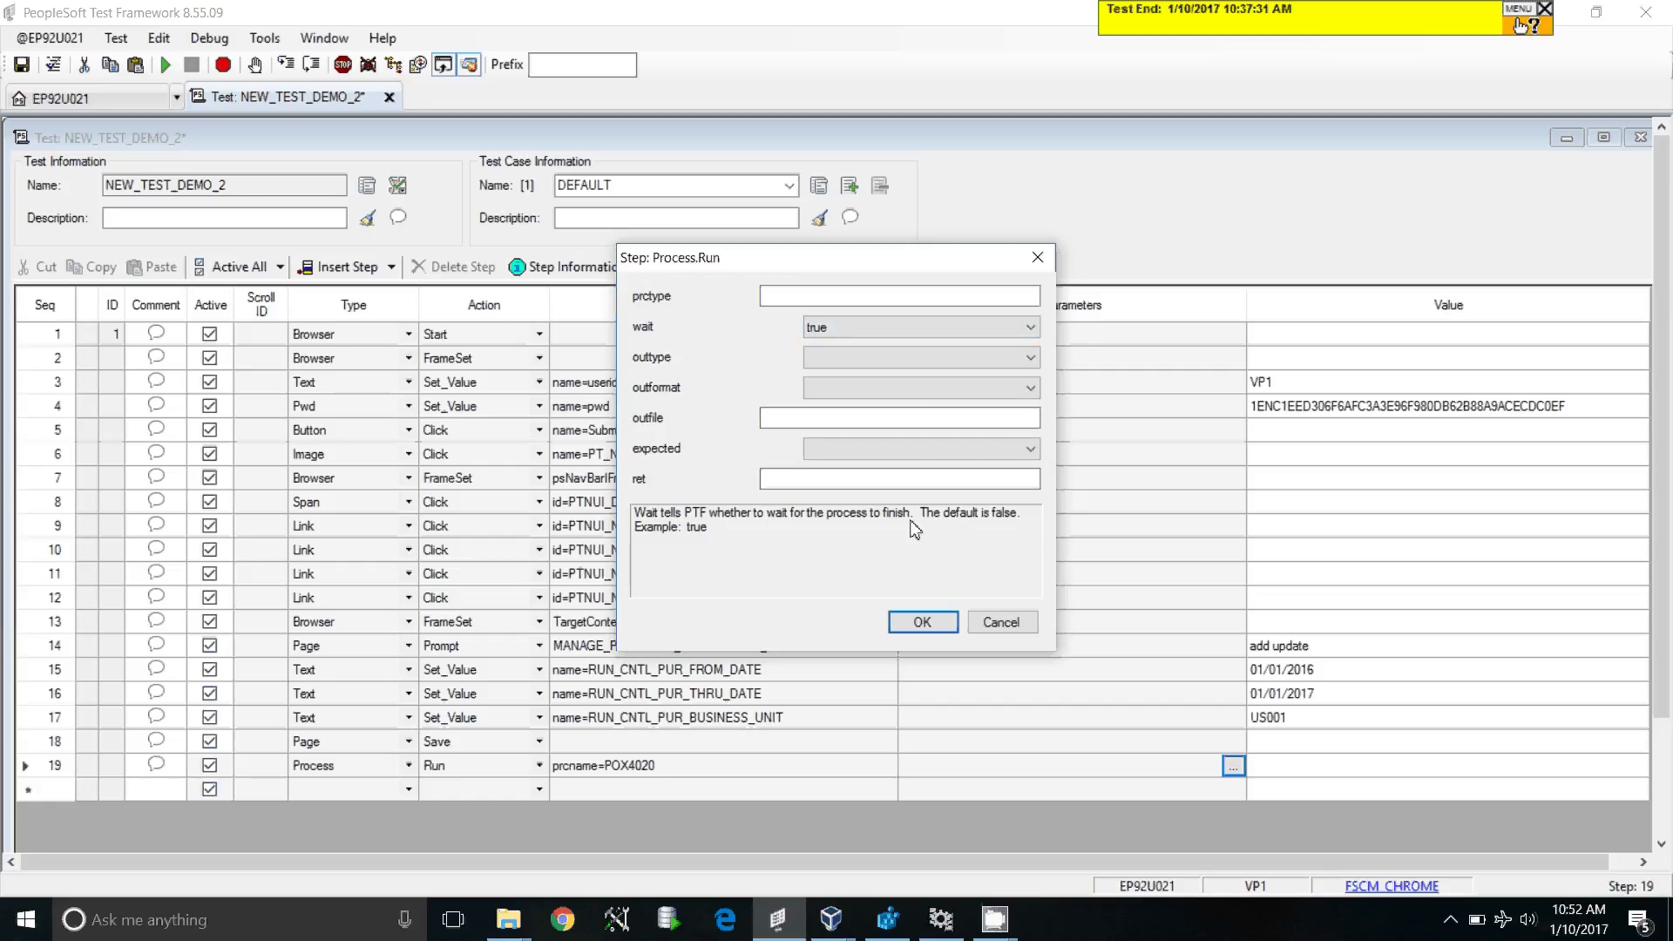
pyautogui.click(843, 449)
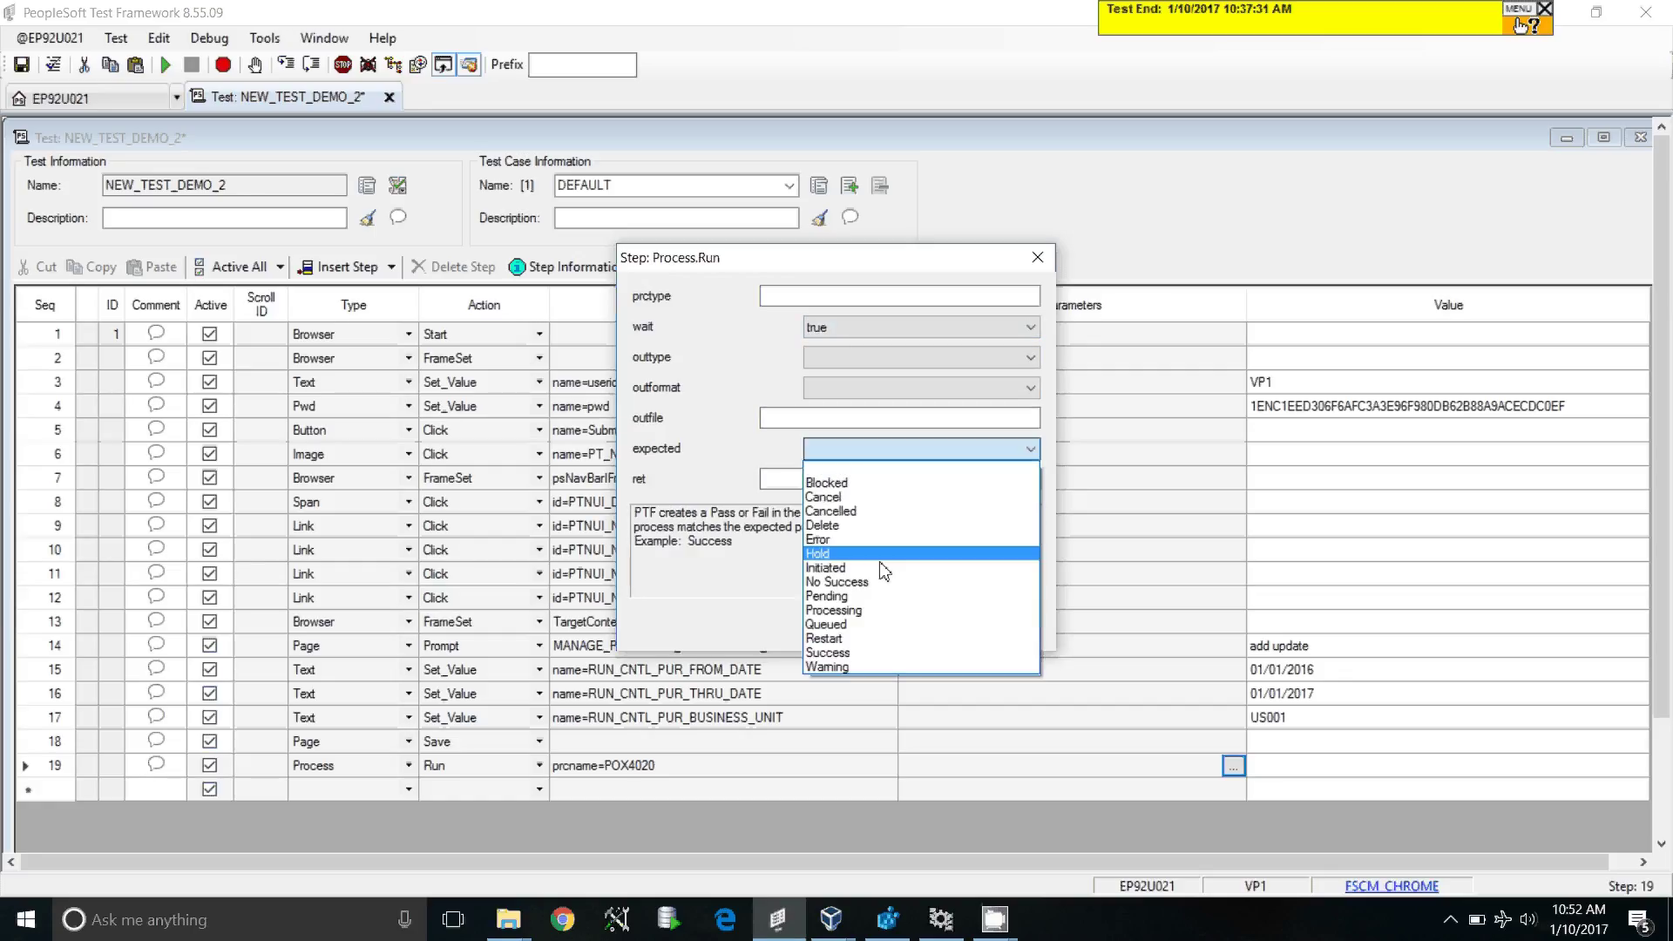
pyautogui.click(879, 653)
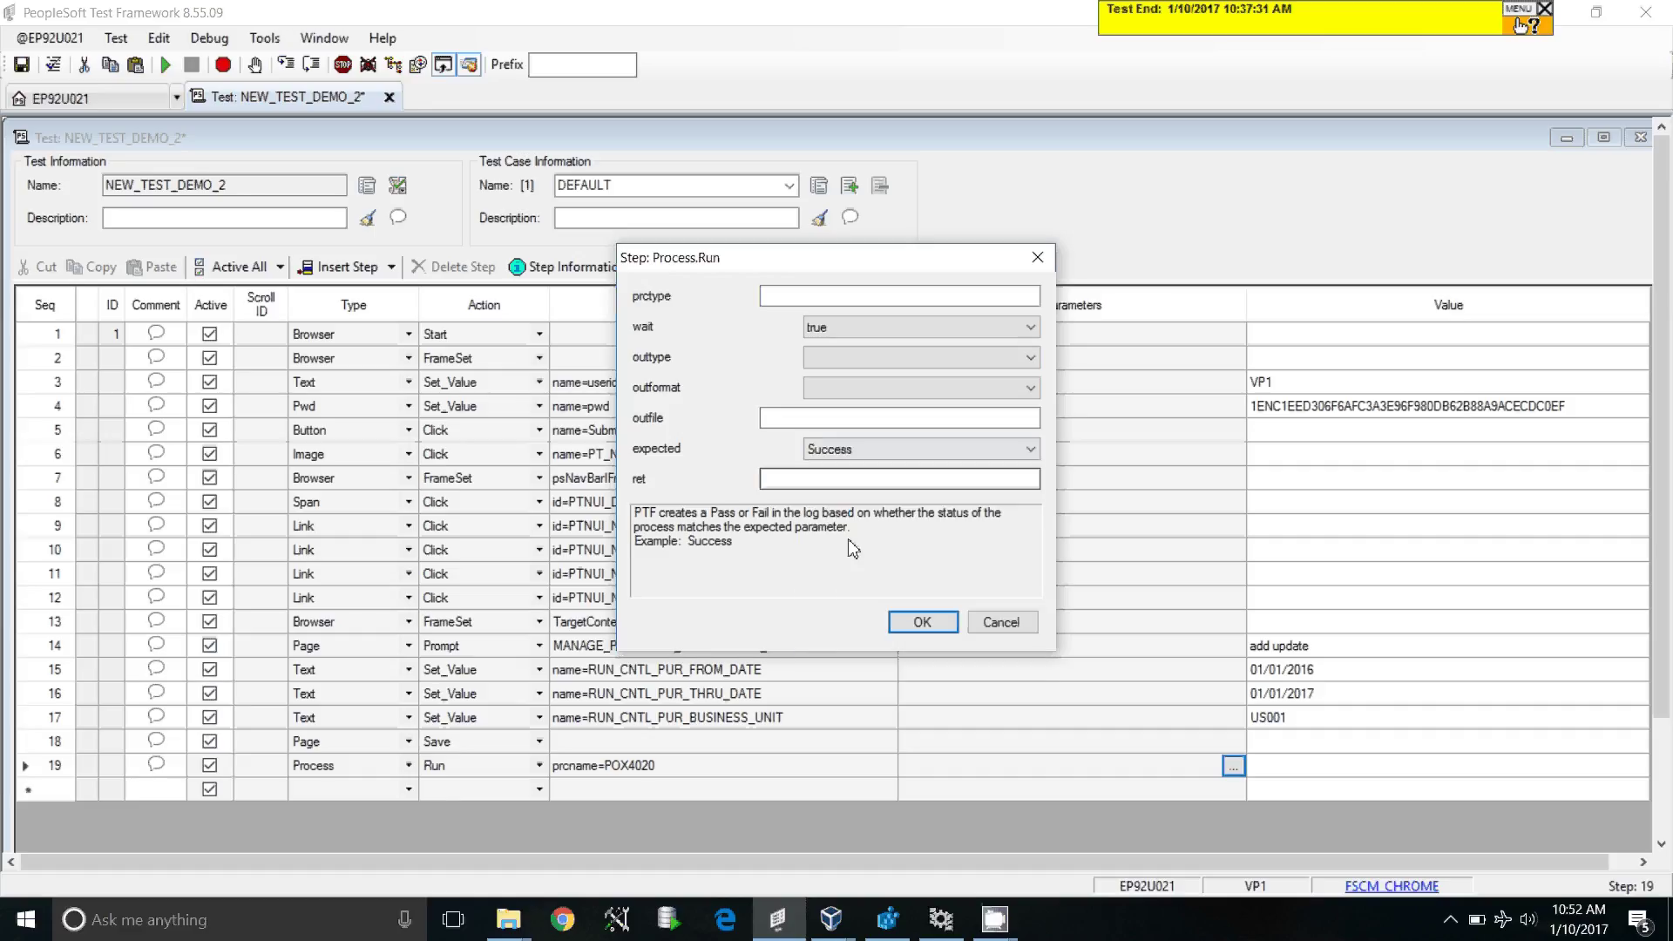
pyautogui.click(844, 454)
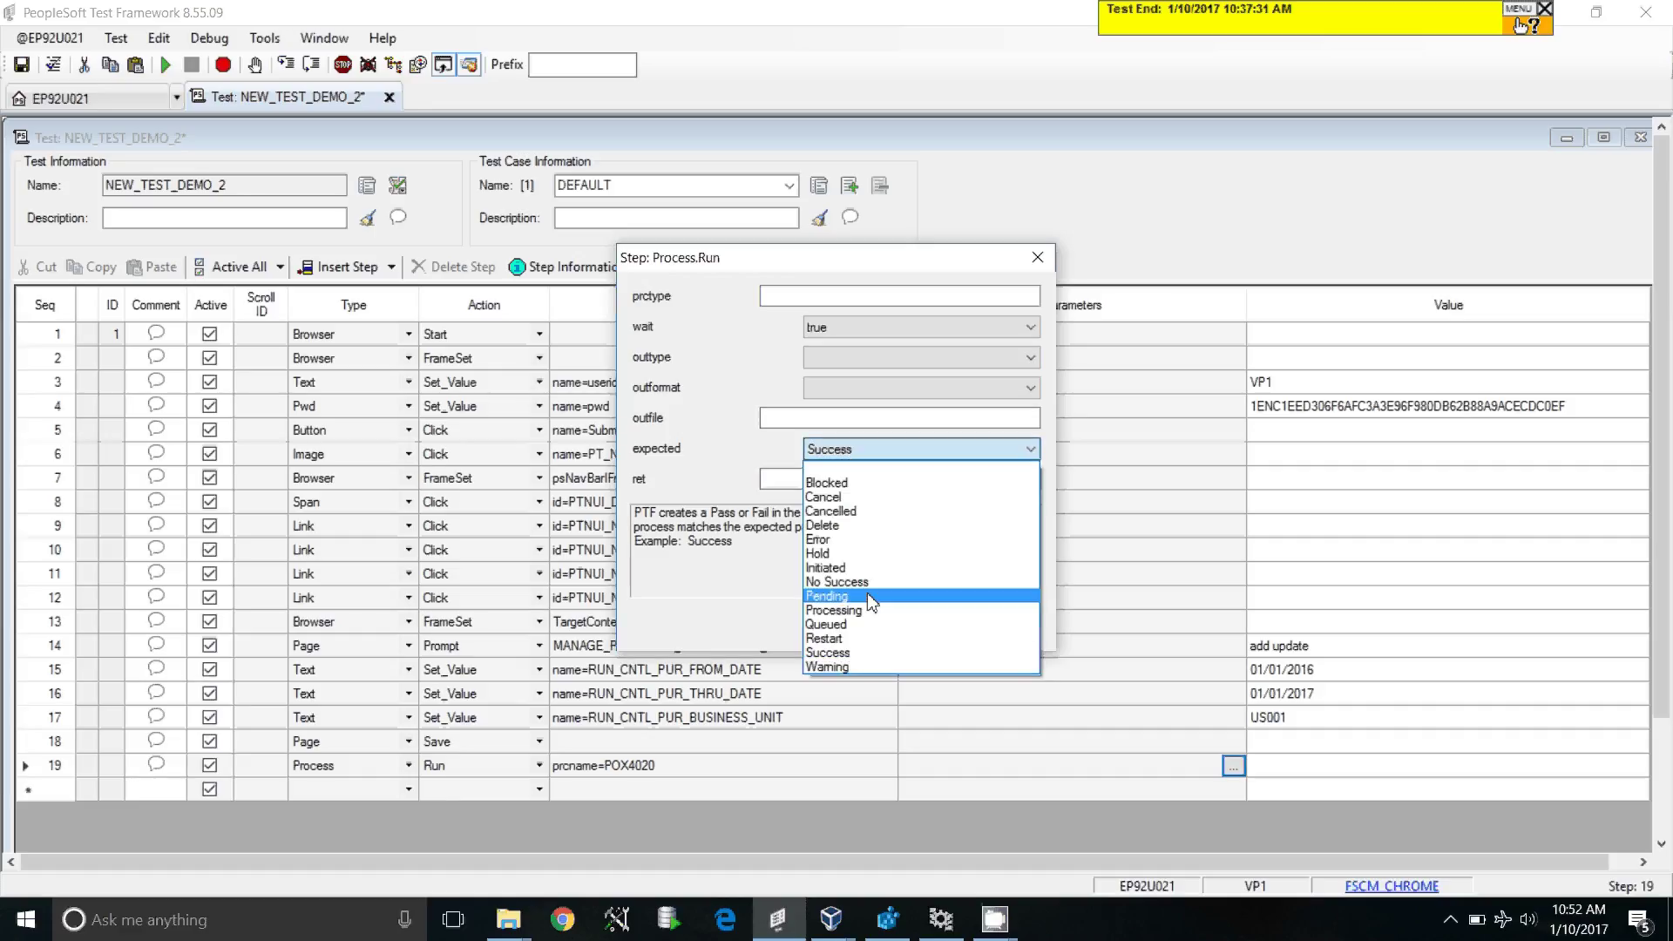
pyautogui.click(859, 655)
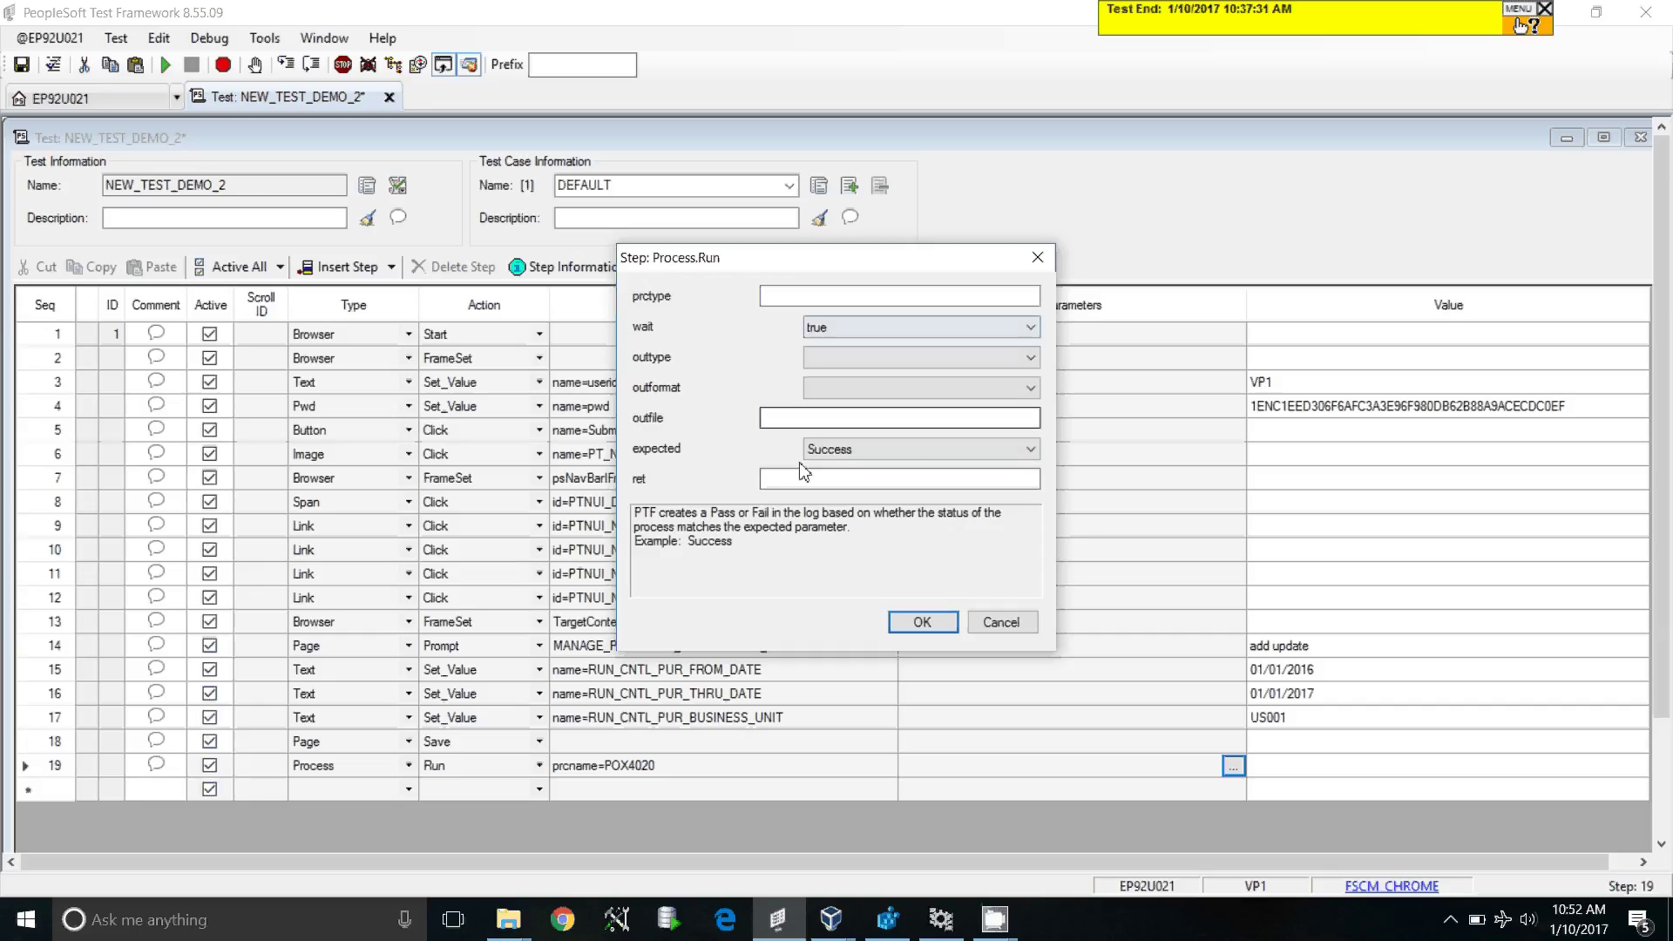
pyautogui.click(930, 622)
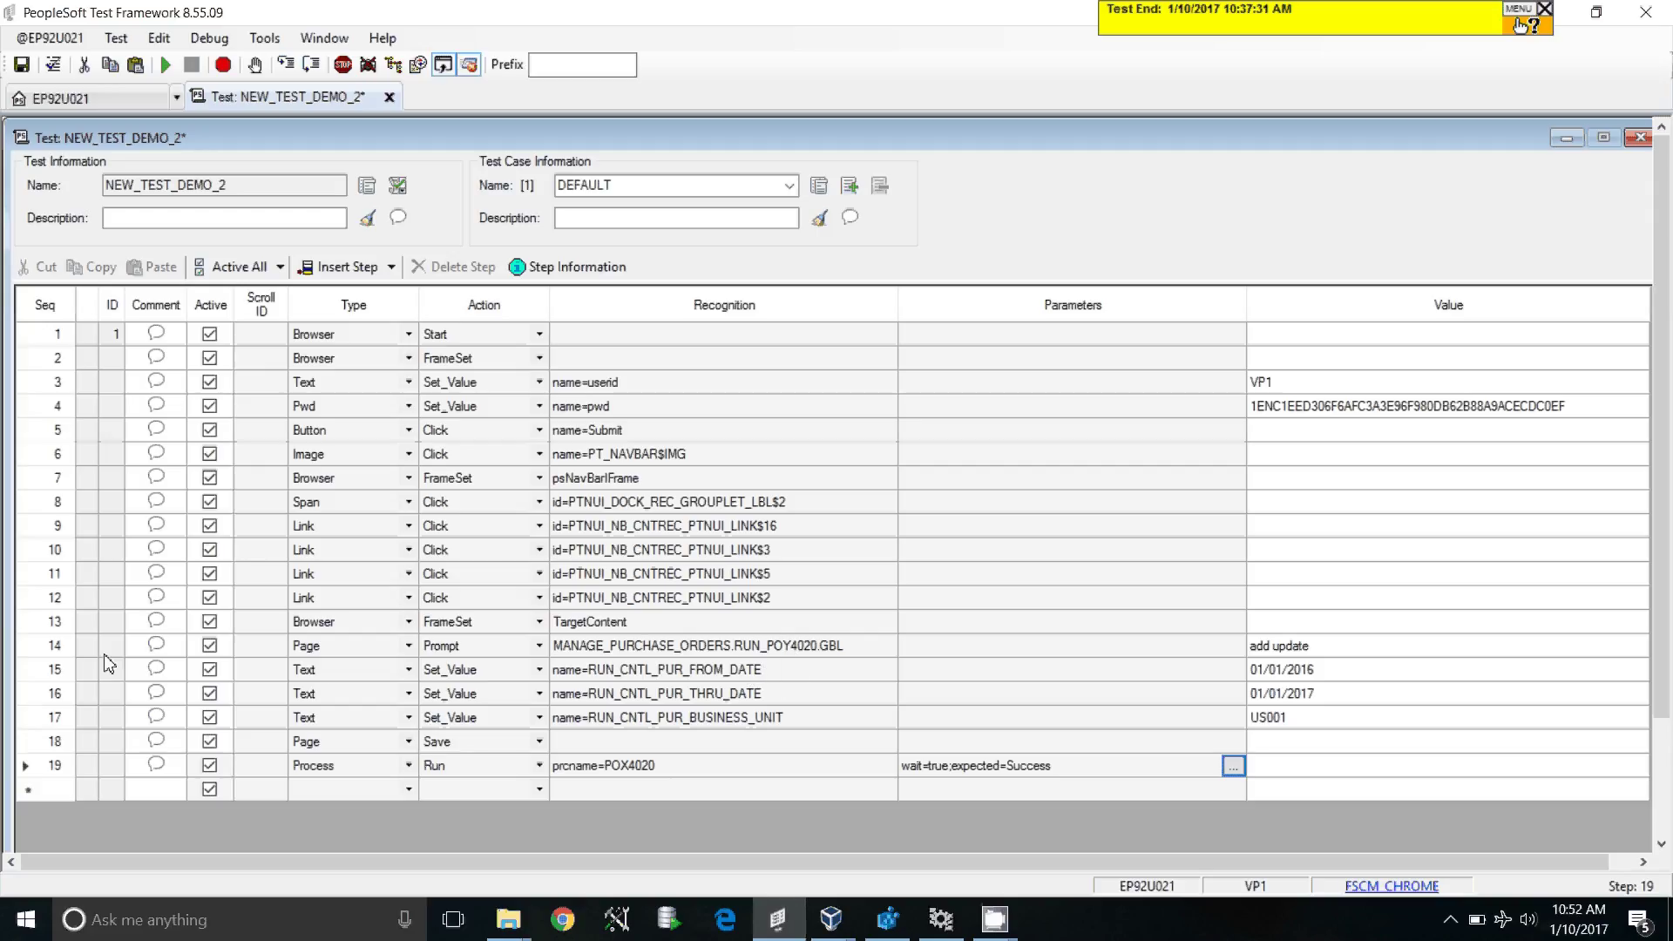
# Step: Select the Page Prompt and FROM_DATE steps (rows 14–15), then run the test
pyautogui.click(50, 651)
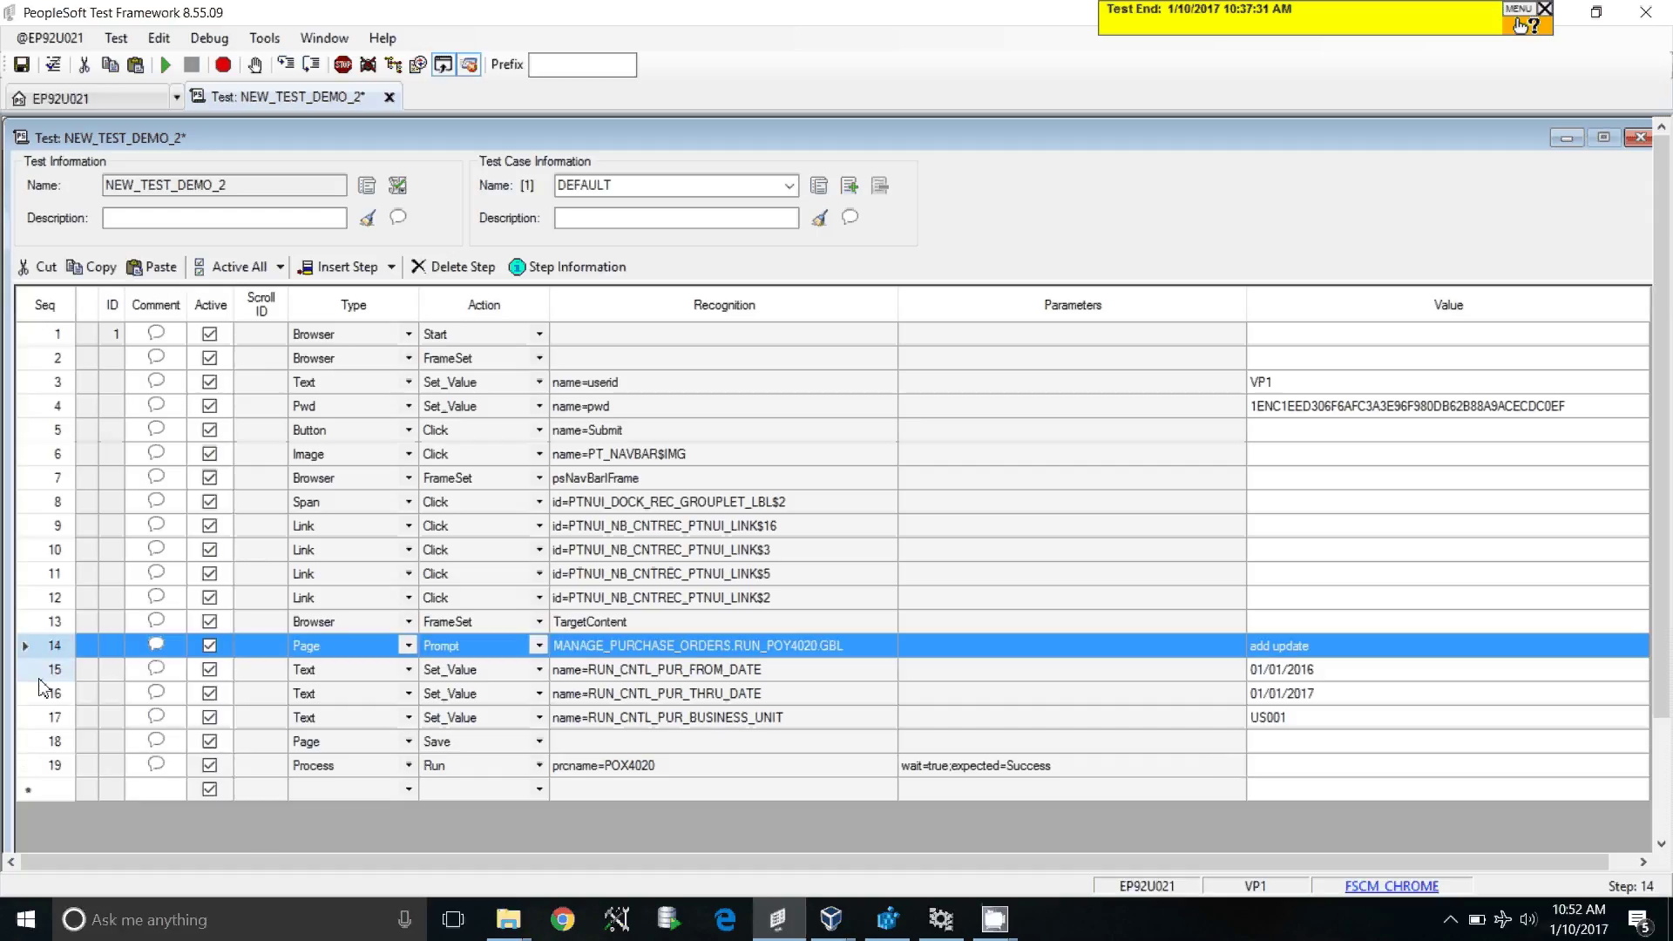
pyautogui.click(38, 678)
pyautogui.click(38, 692)
pyautogui.click(28, 670)
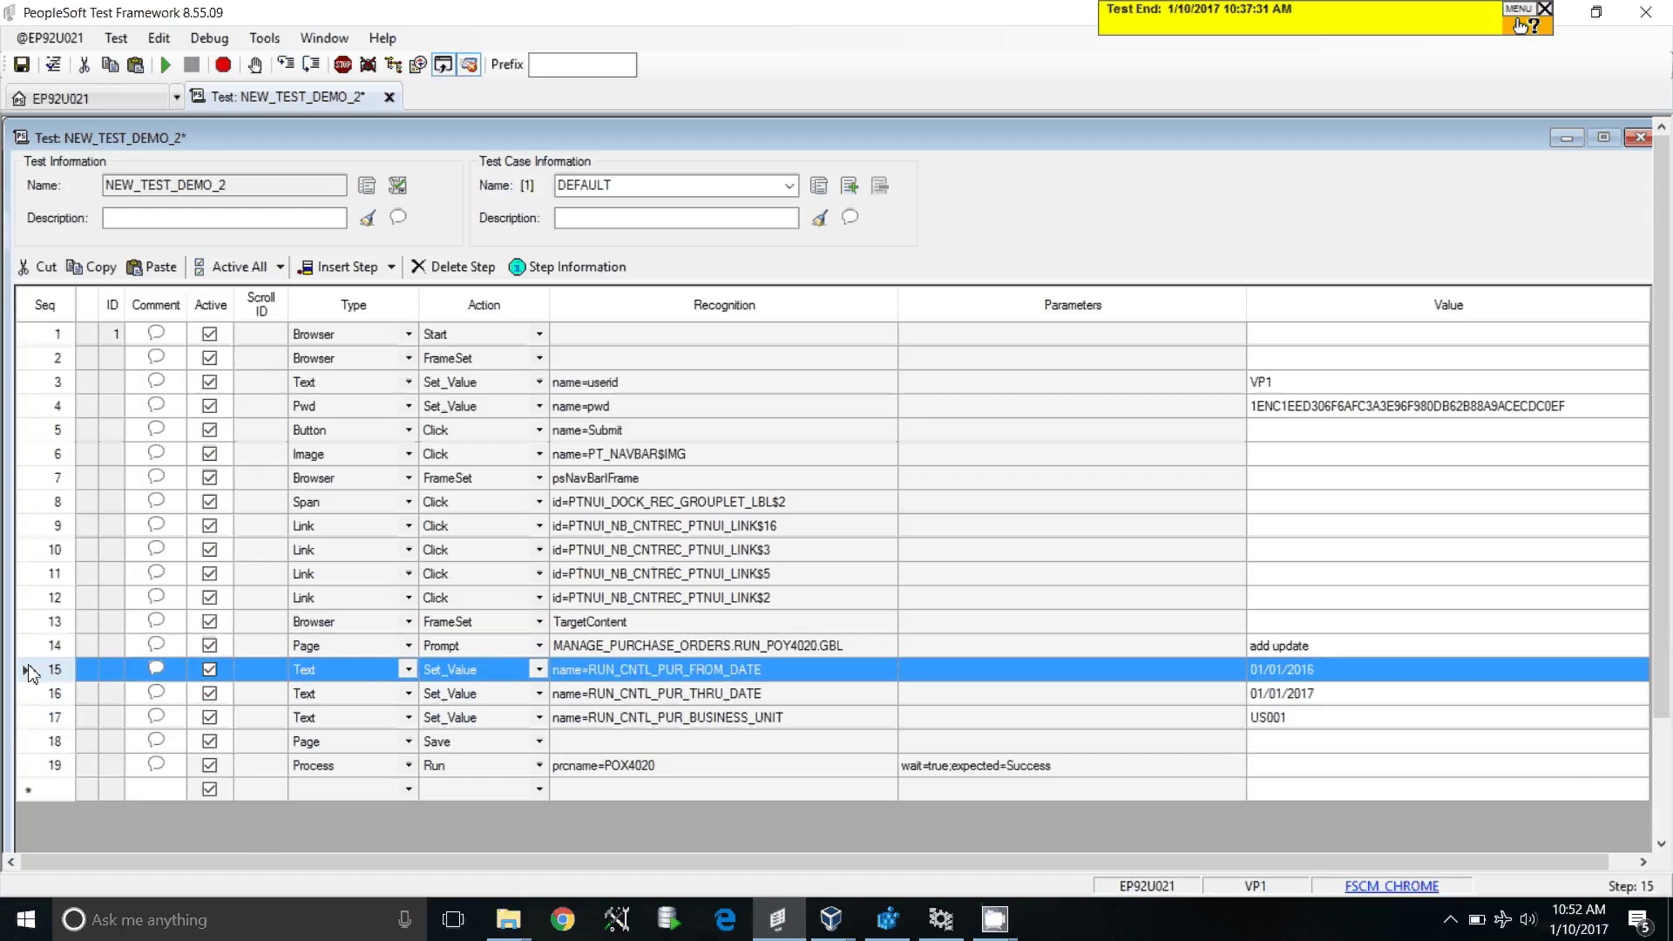
pyautogui.click(39, 645)
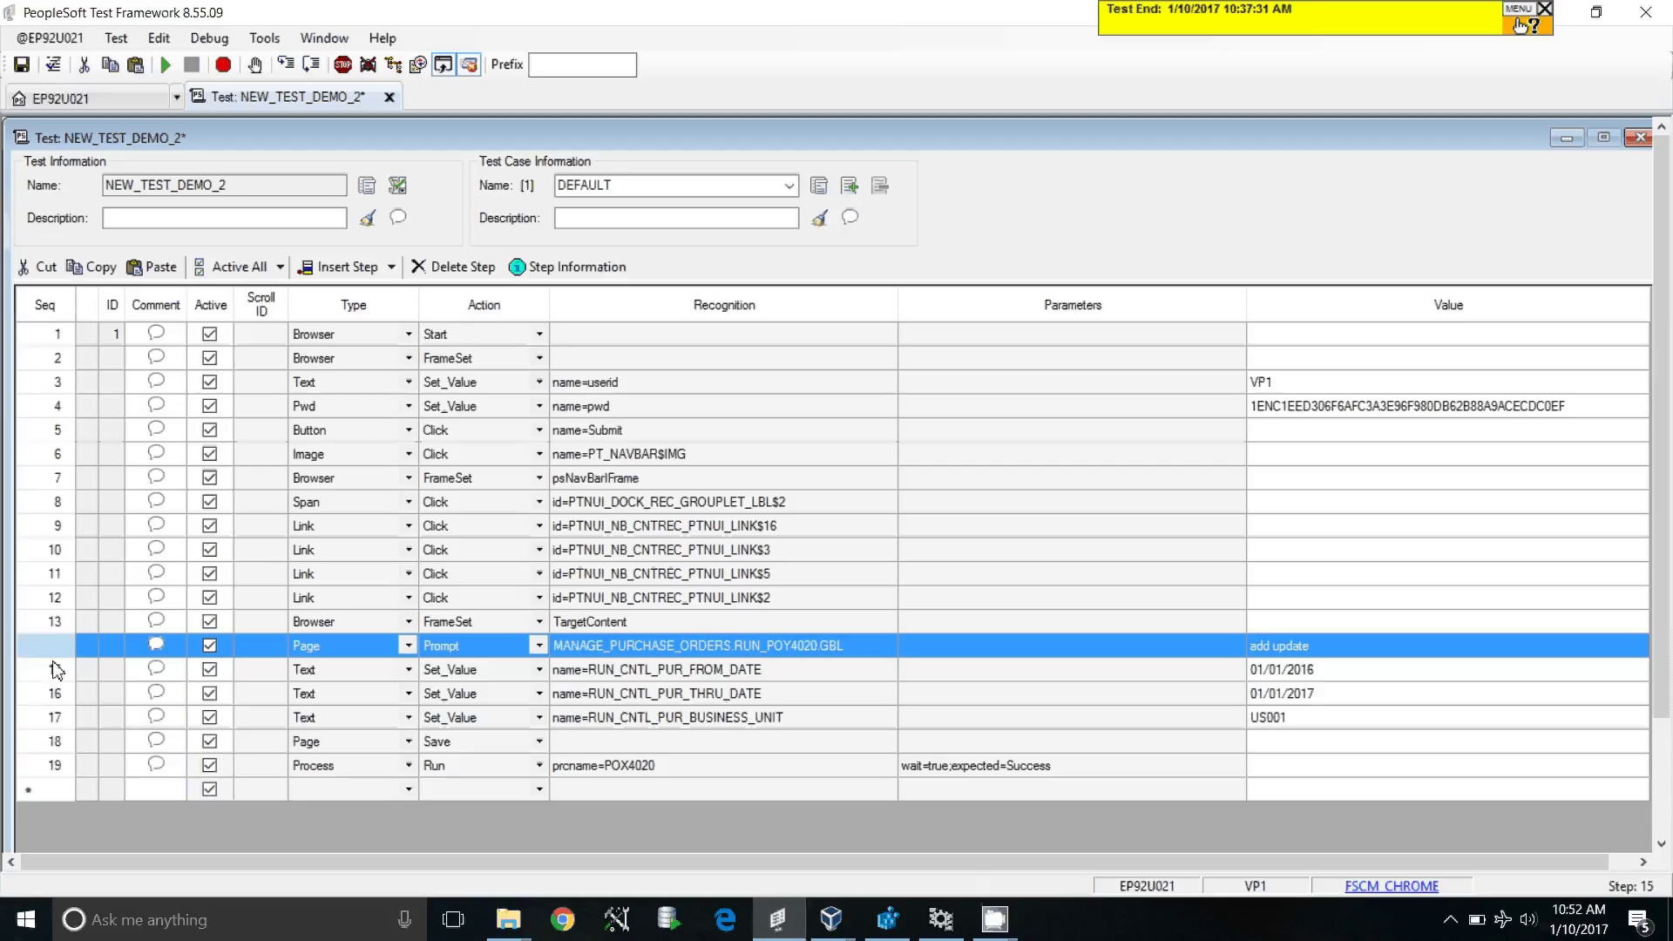
pyautogui.keyDown('shift'); pyautogui.click(44, 671); pyautogui.keyUp('shift')
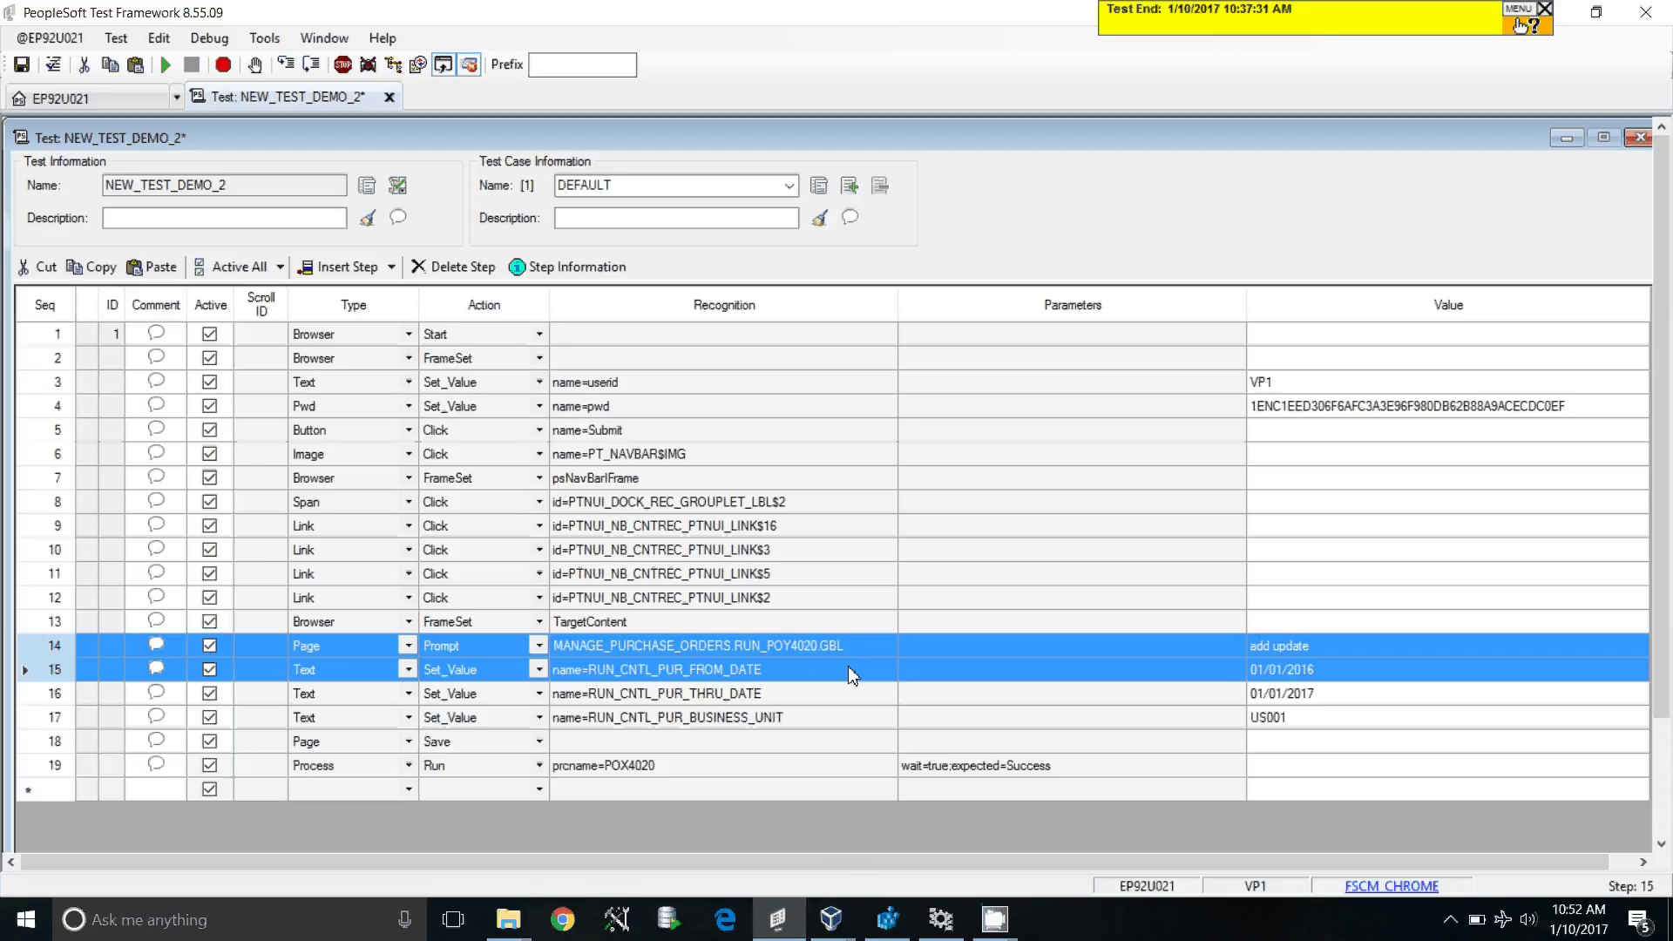
pyautogui.click(165, 64)
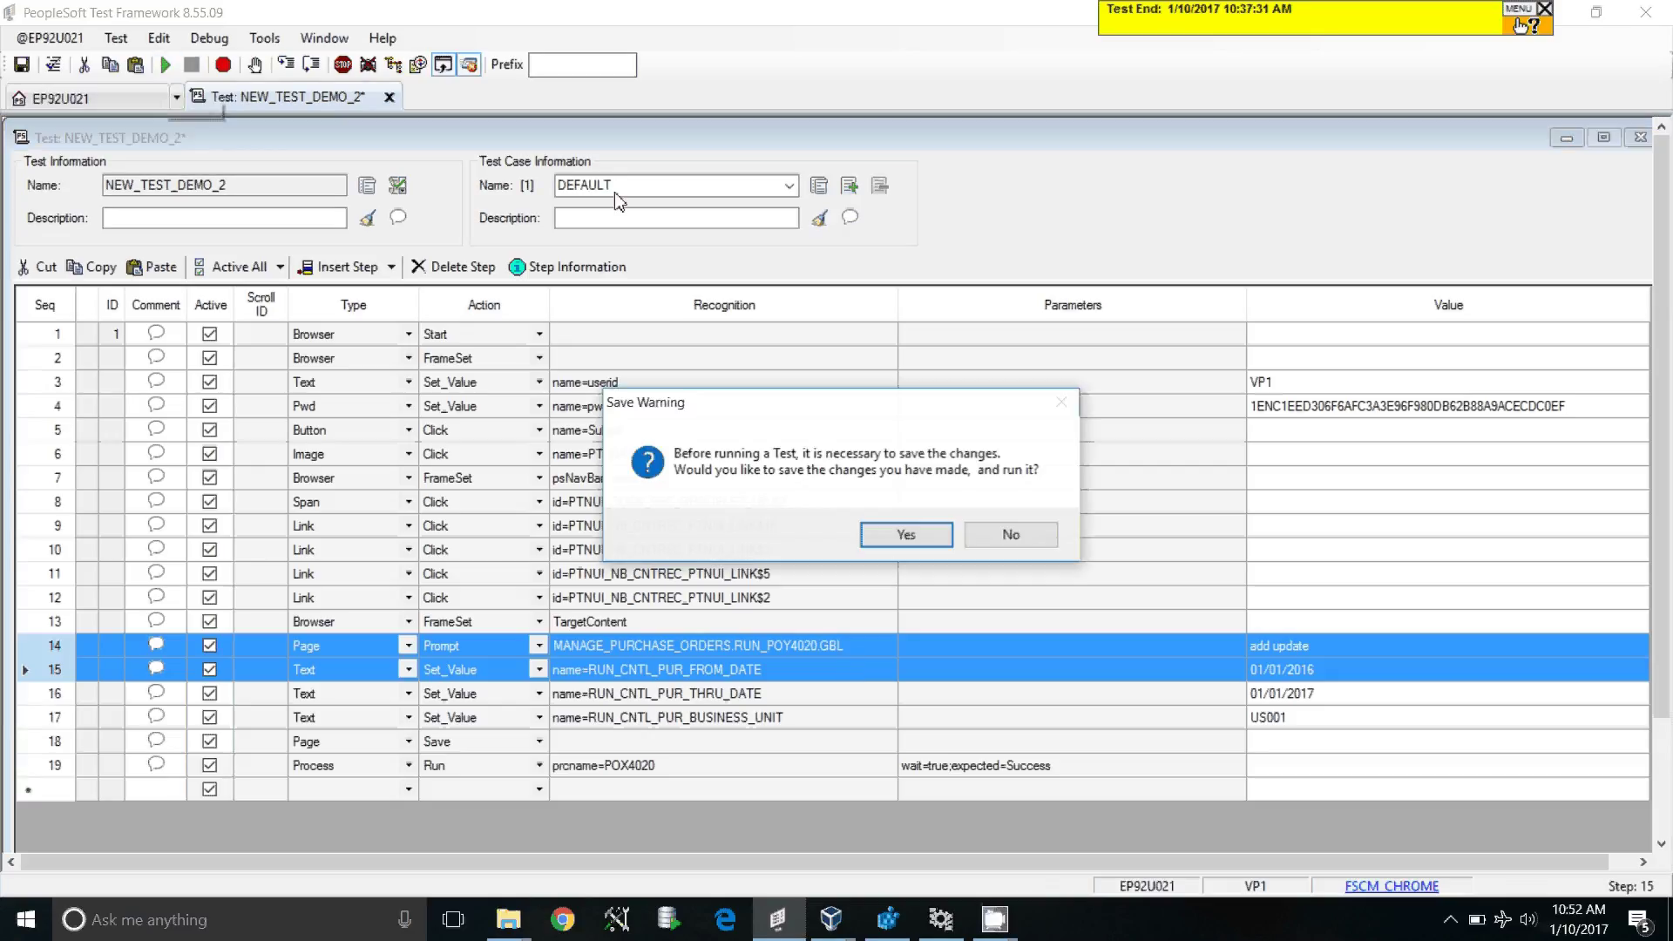
# Step: Confirm saving NEW_TEST_DEMO_2 and run it; the log reports Fail for missing objects
pyautogui.click(924, 544)
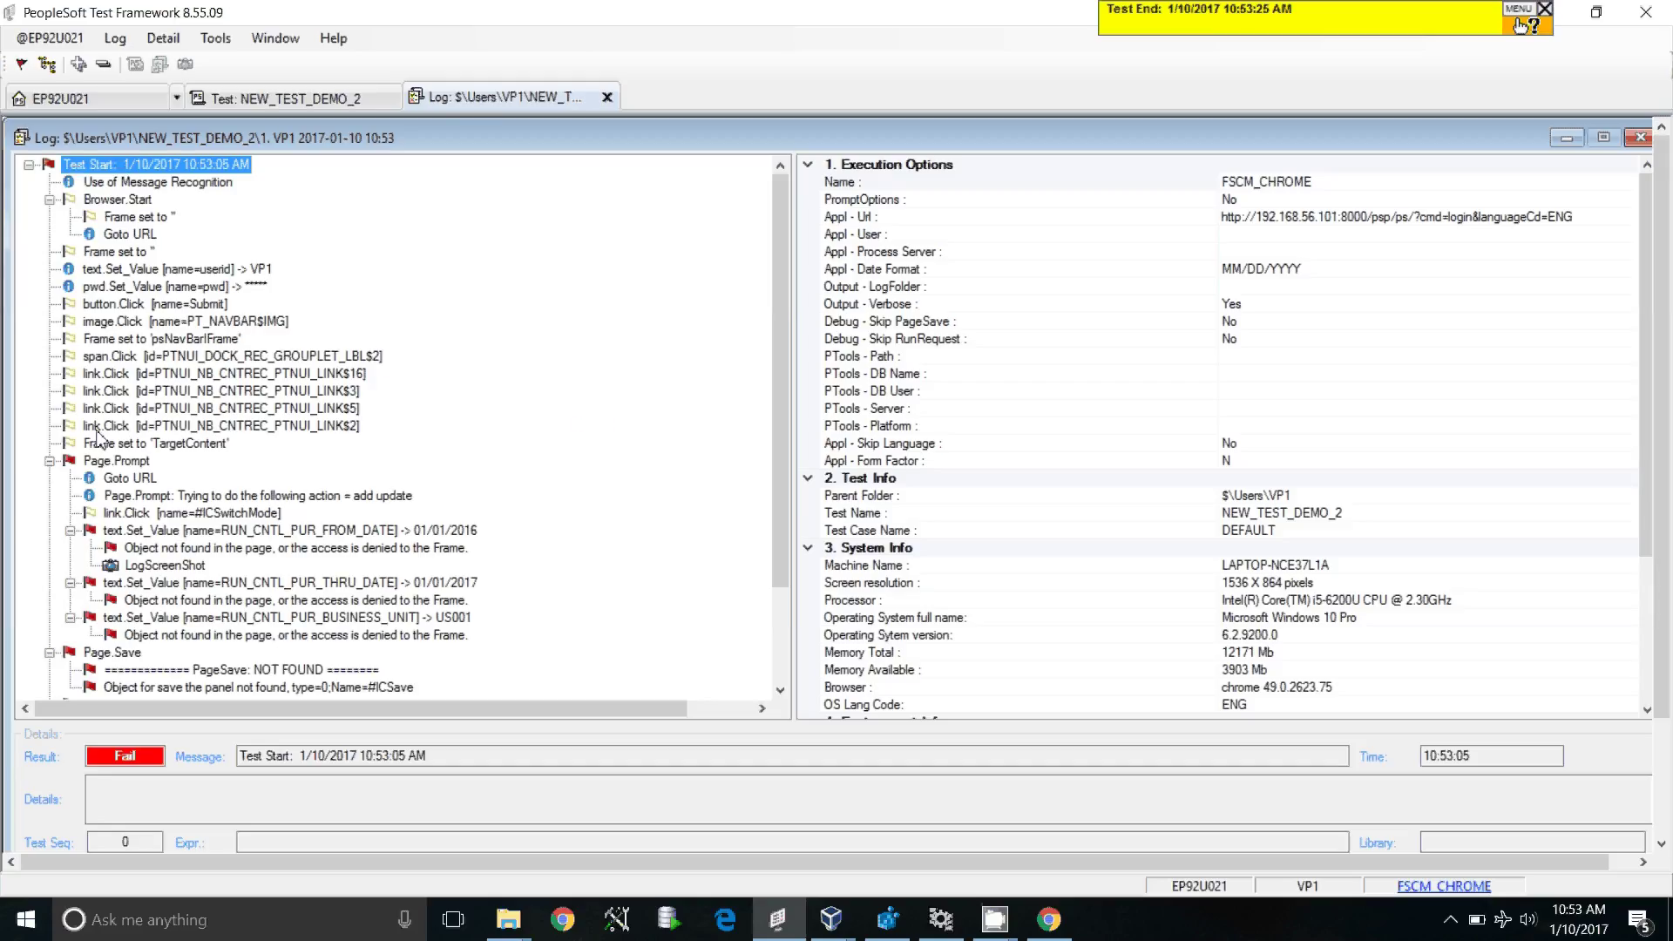
# Step: Inspect the FROM_DATE 'Object not found' error under Page.Prompt, then bring up PO Status Listings in Chrome
pyautogui.click(107, 461)
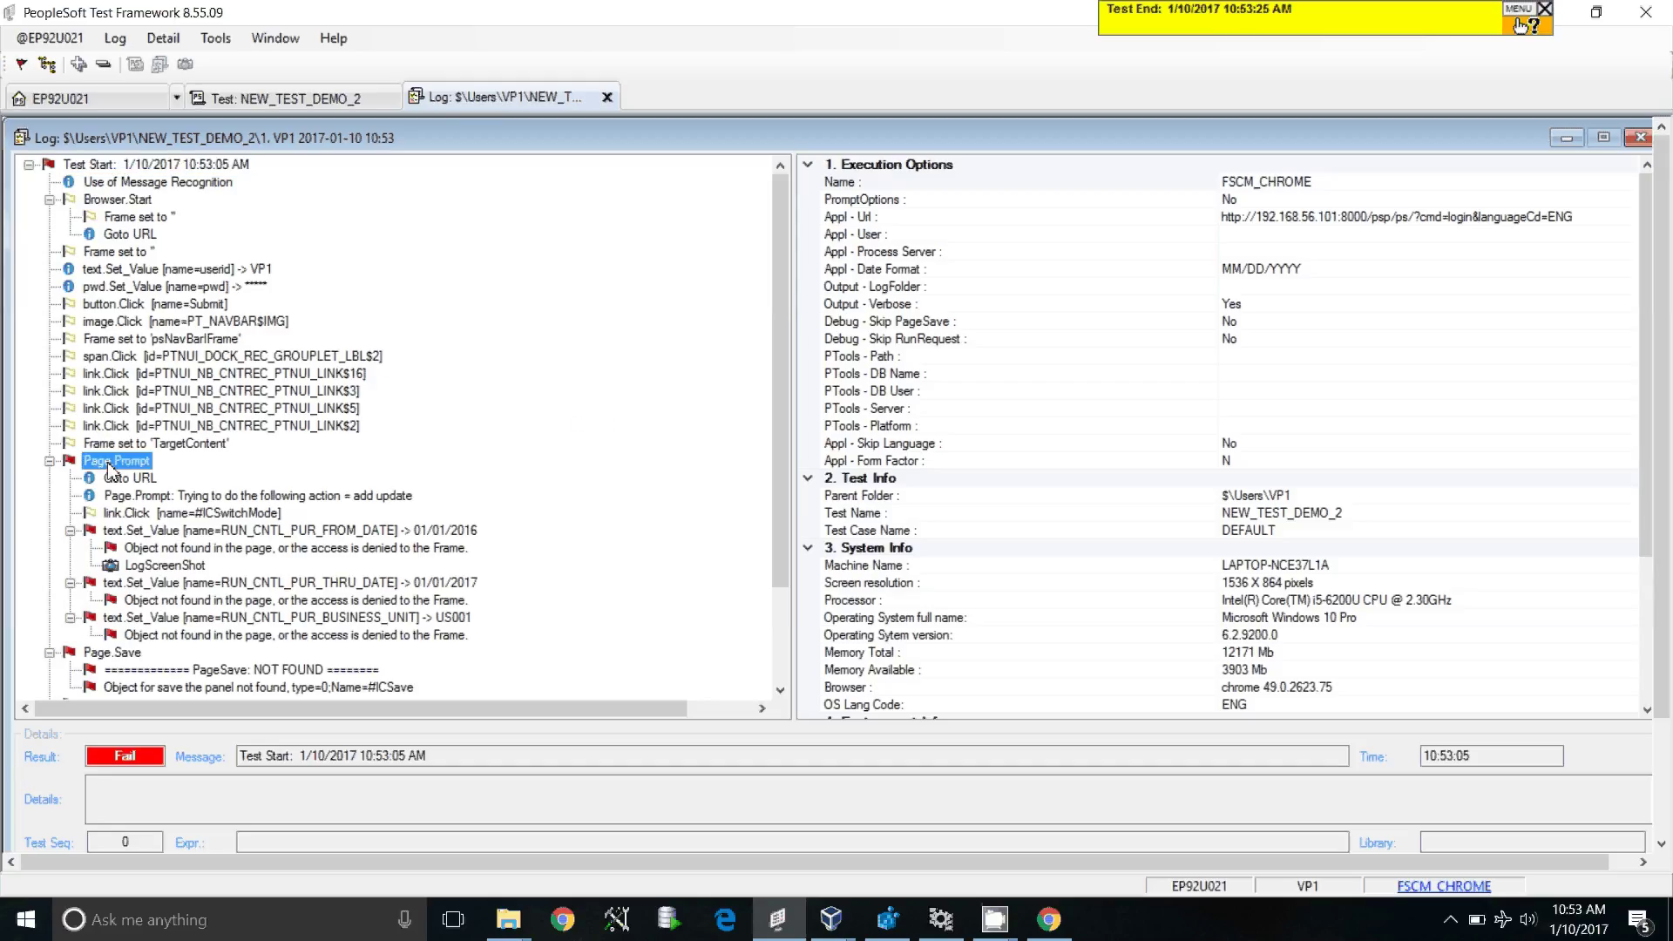
pyautogui.click(126, 547)
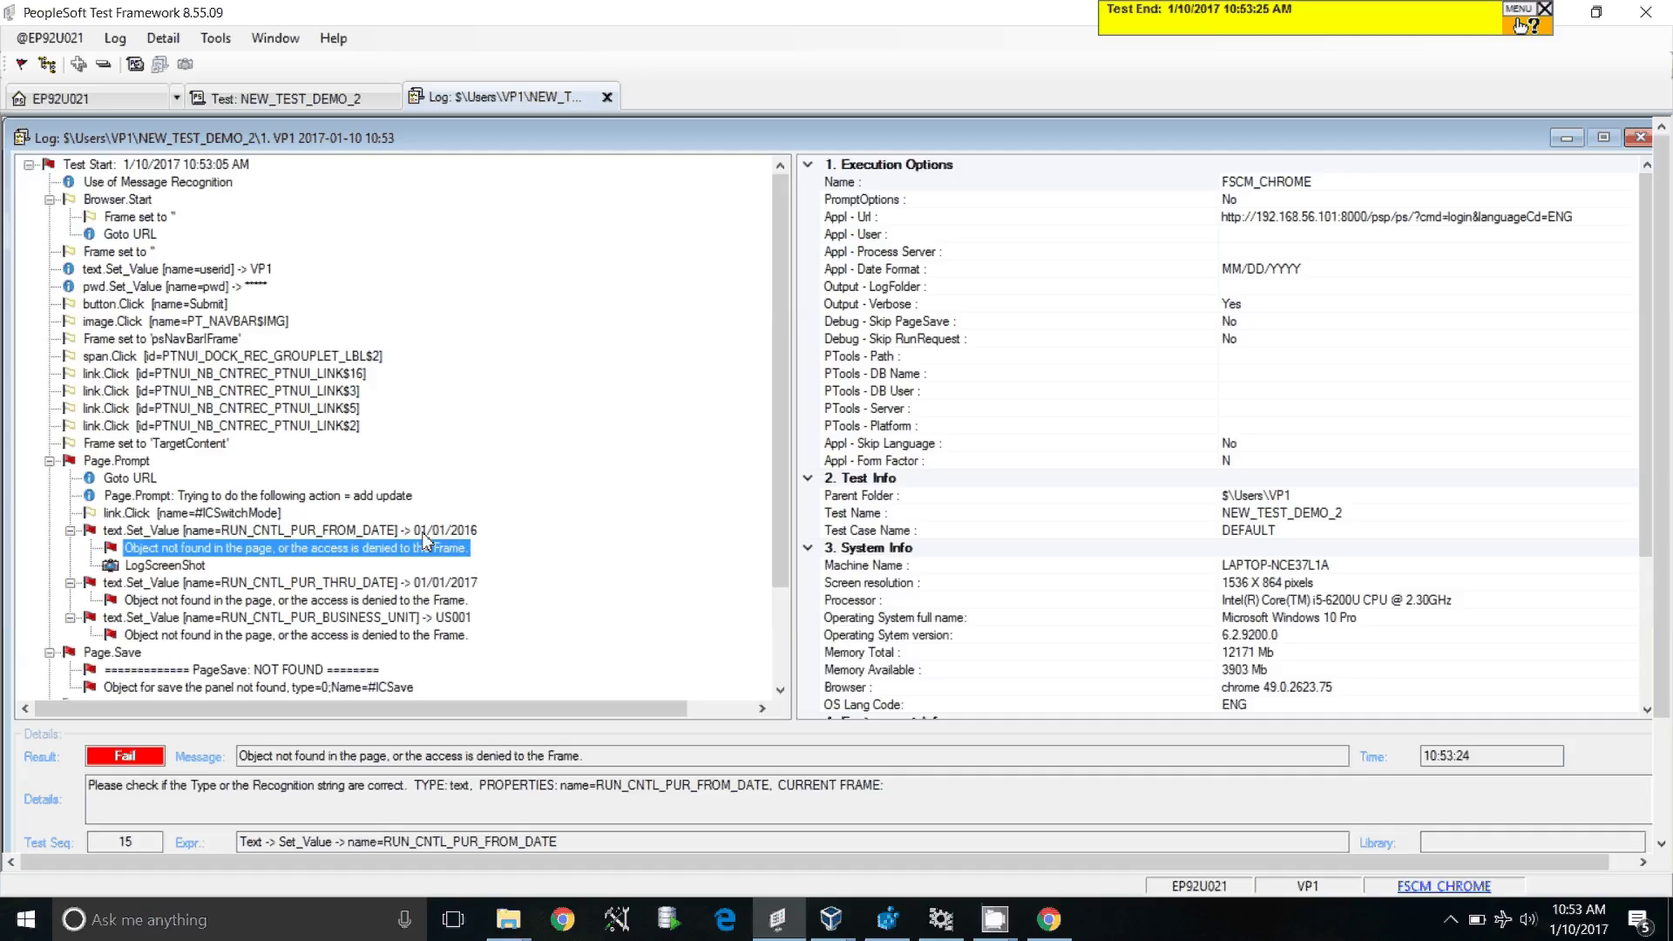
pyautogui.click(1047, 917)
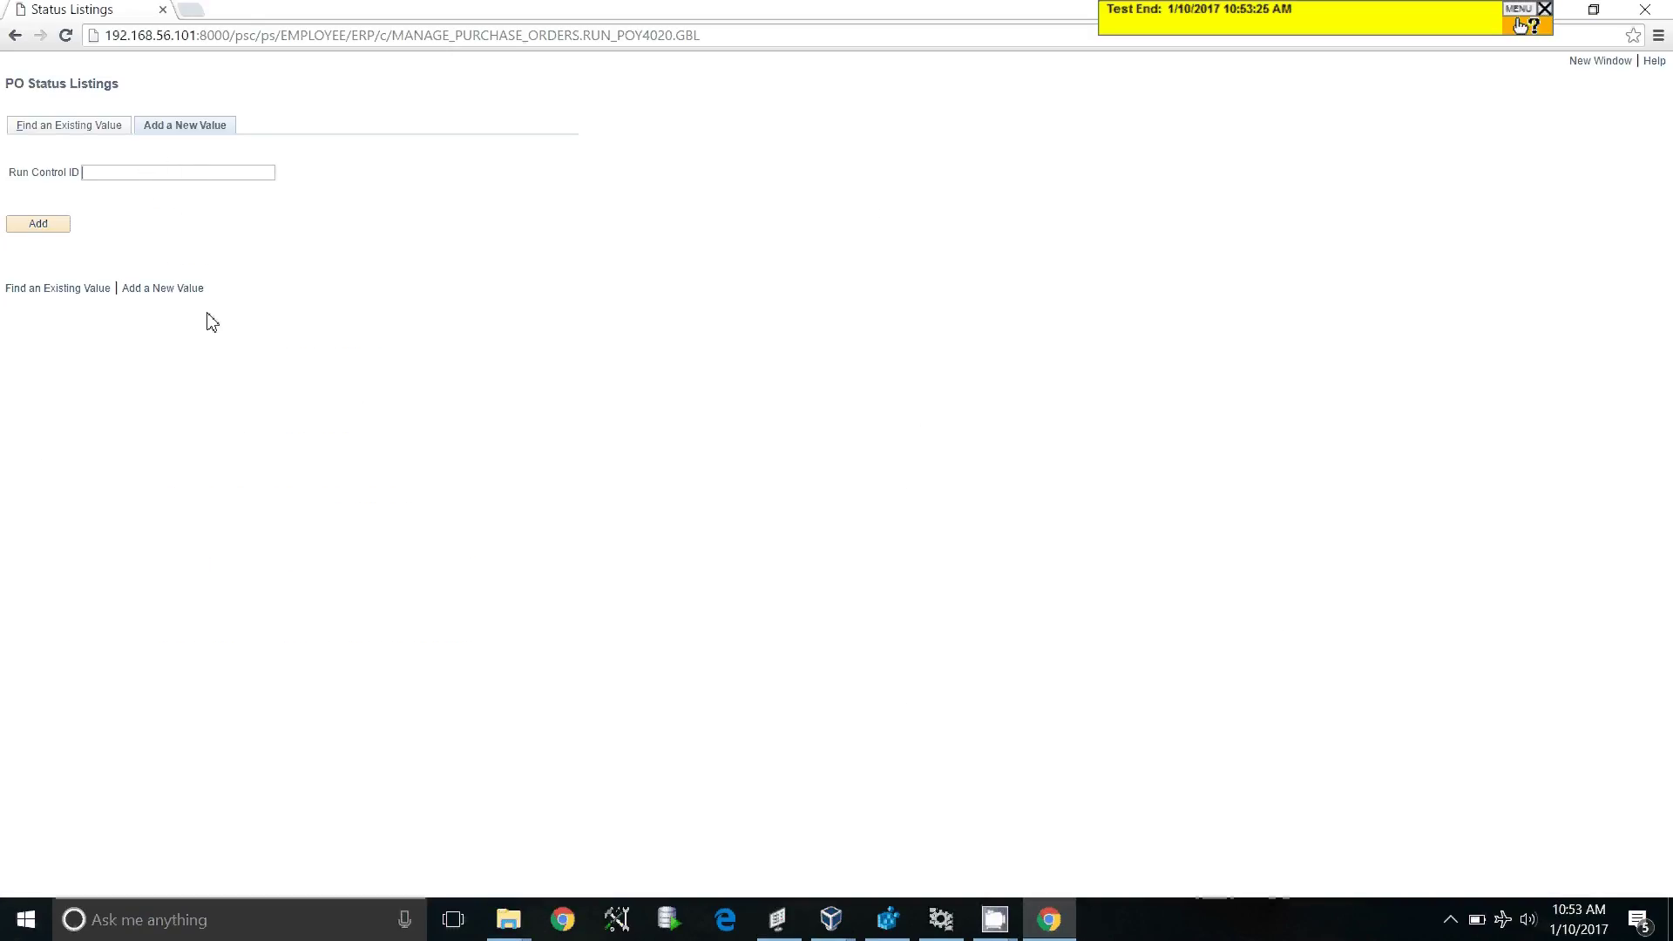
# Step: Inspect the Run Control ID field in DevTools and copy its name, RUN_CNTL_PUR_RUN_CNTL_ID
pyautogui.doubleClick(272, 26)
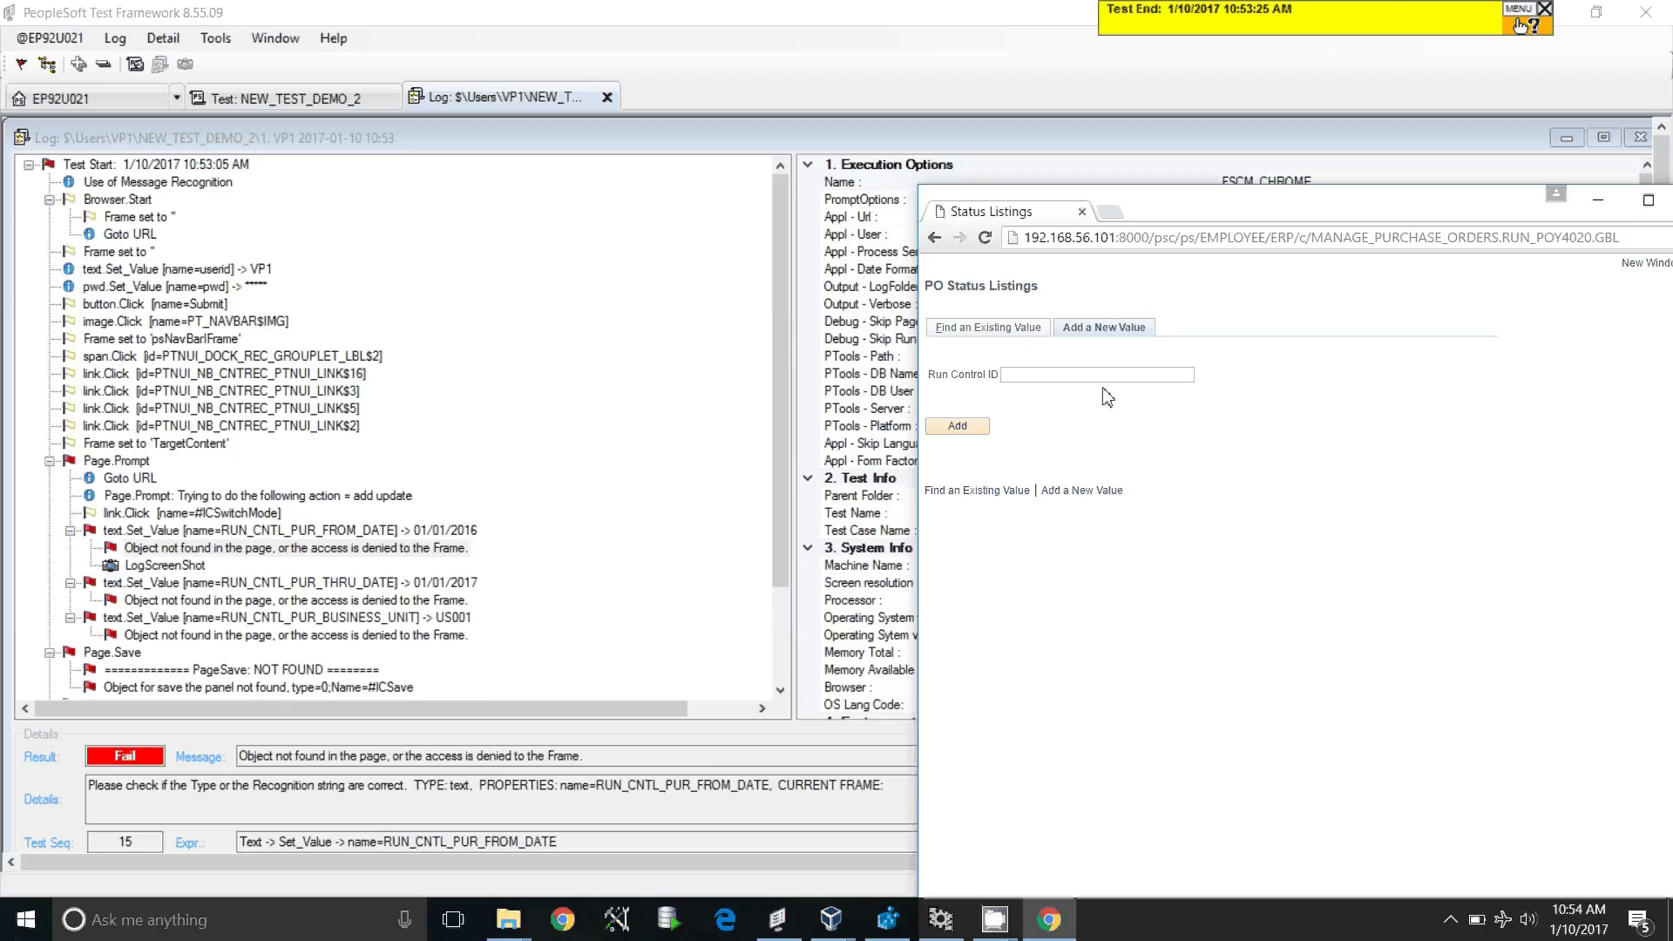
pyautogui.moveTo(1132, 207); pyautogui.dragTo(890, 166)
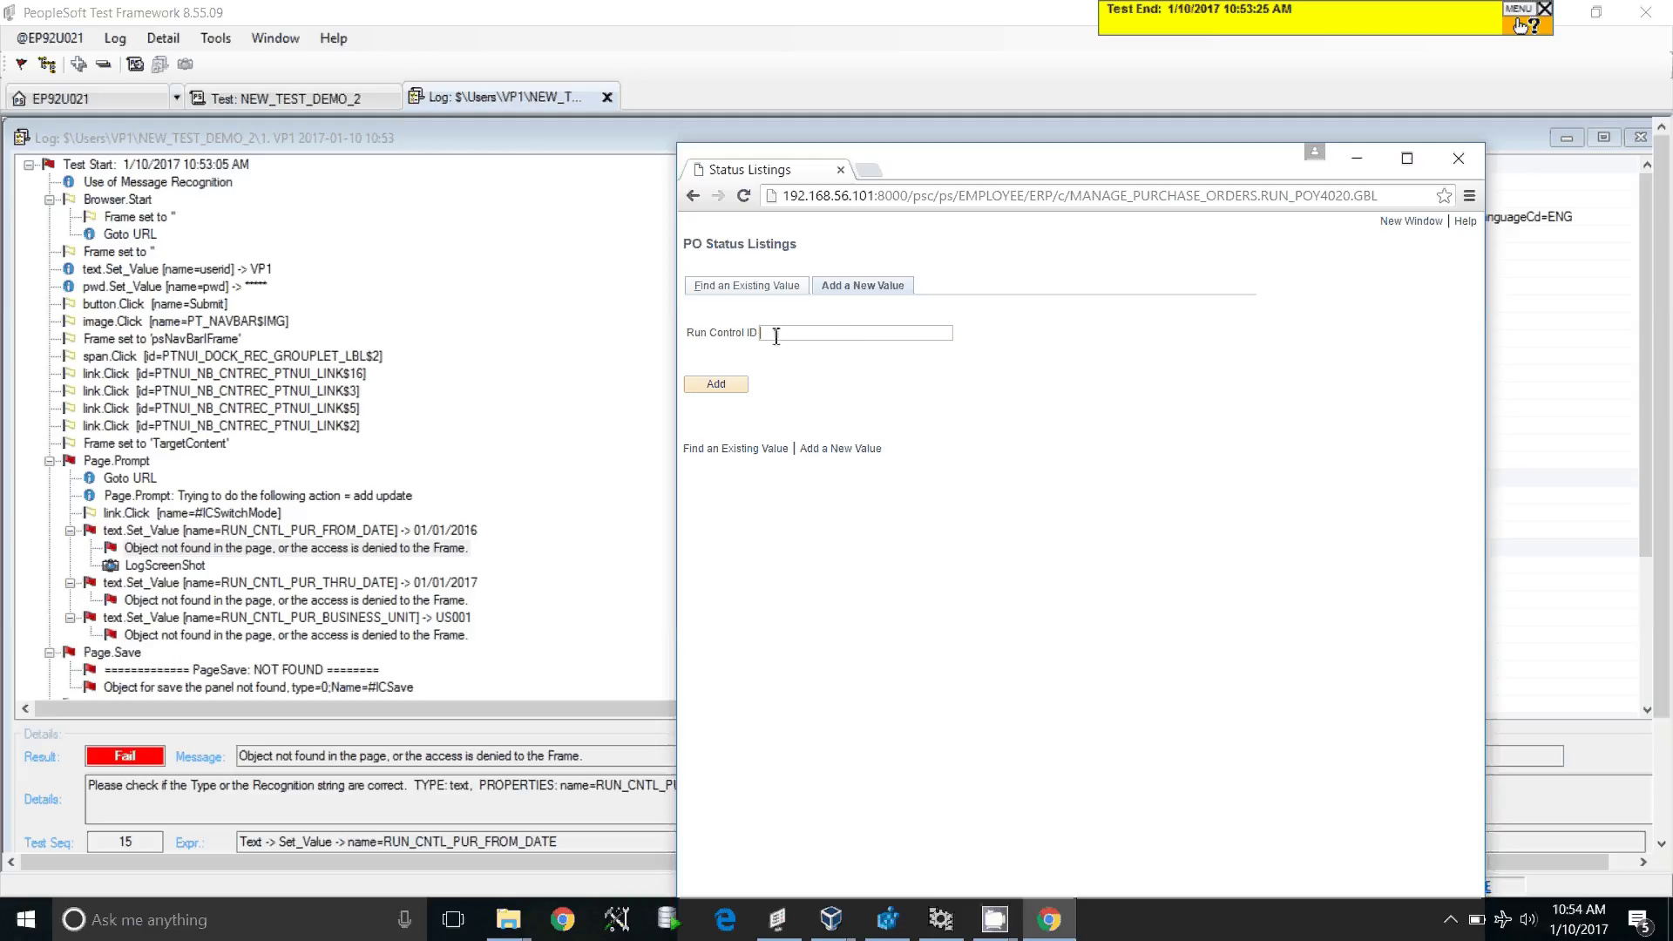
pyautogui.rightClick(808, 337)
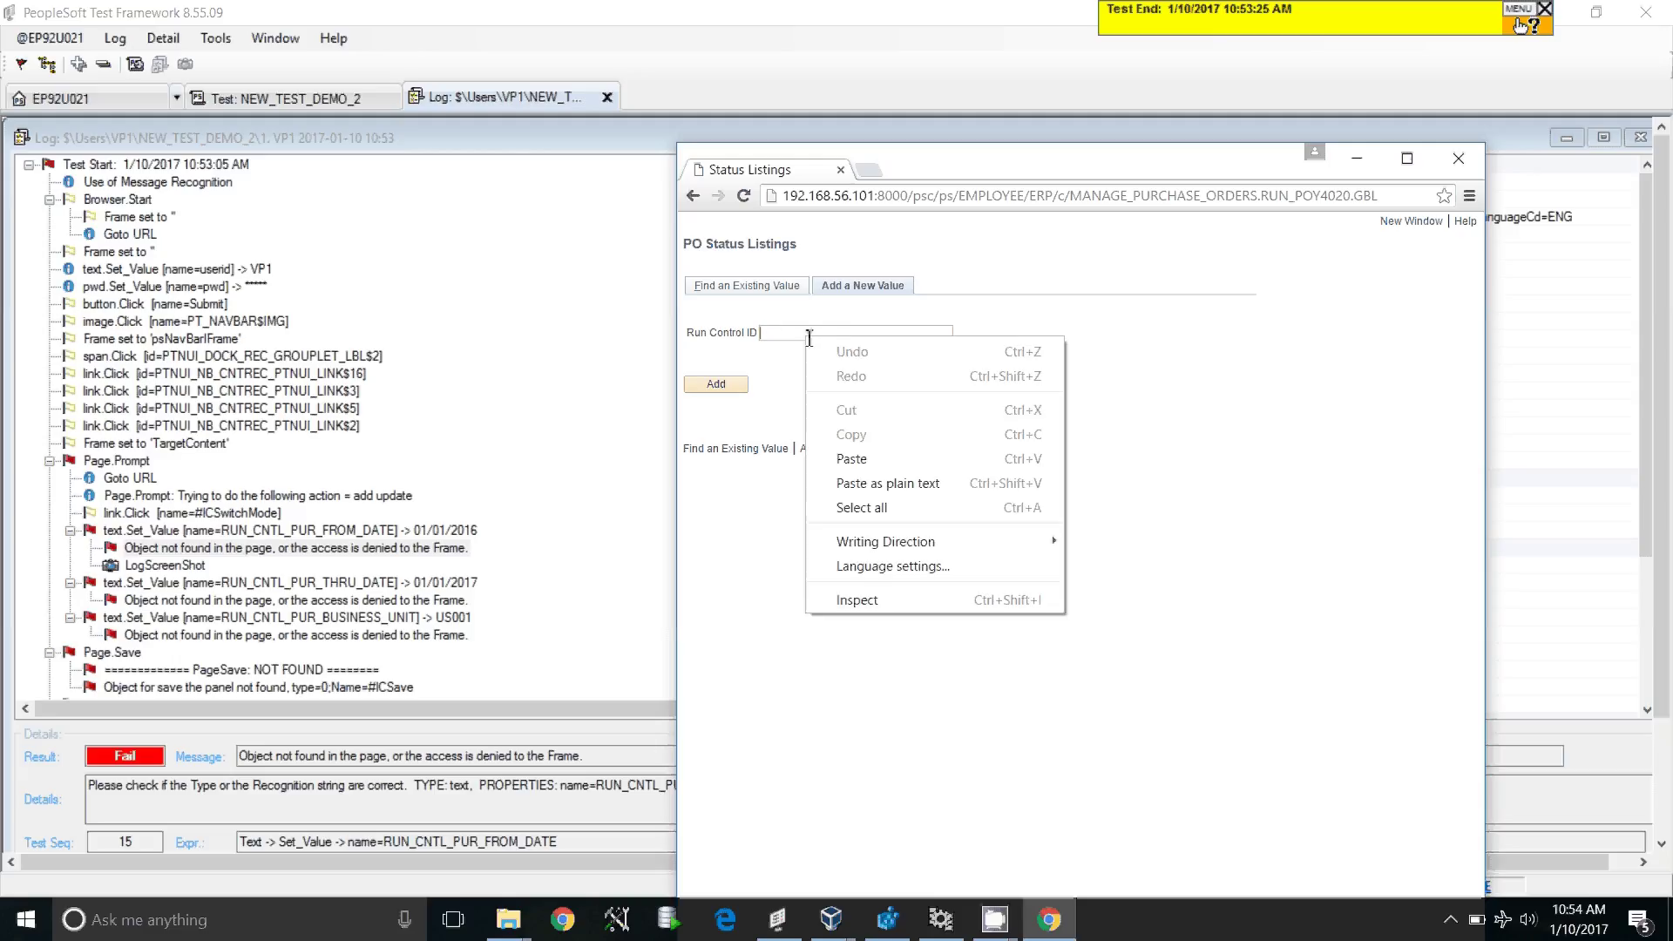
pyautogui.click(982, 602)
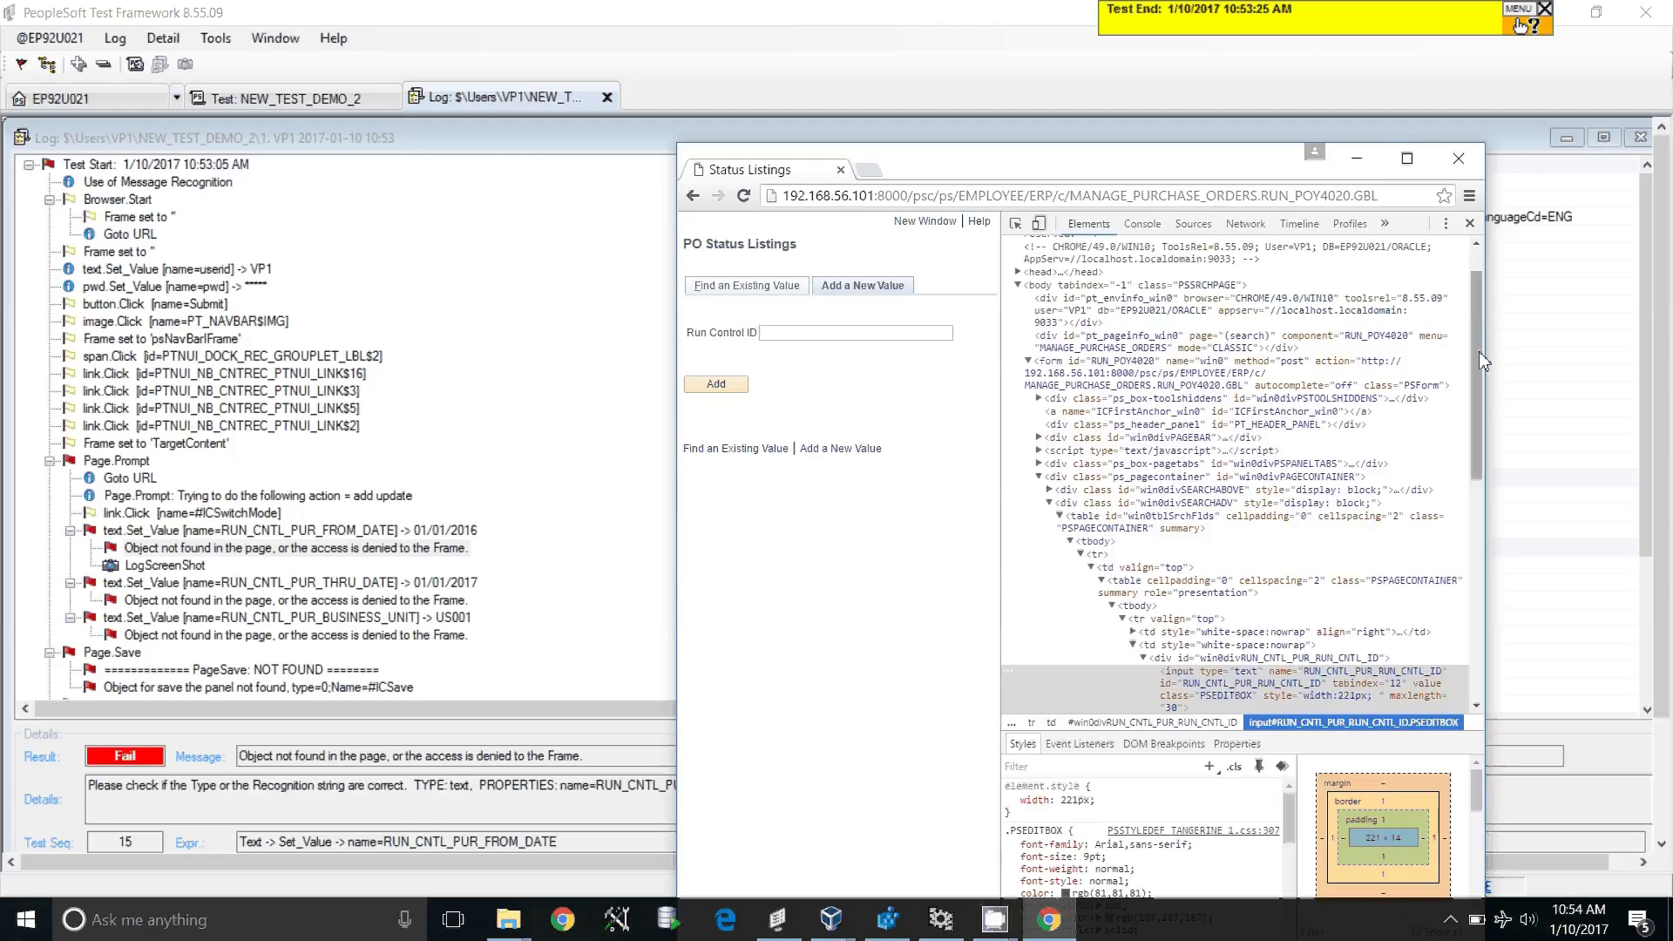
pyautogui.moveTo(1478, 353); pyautogui.dragTo(1477, 384)
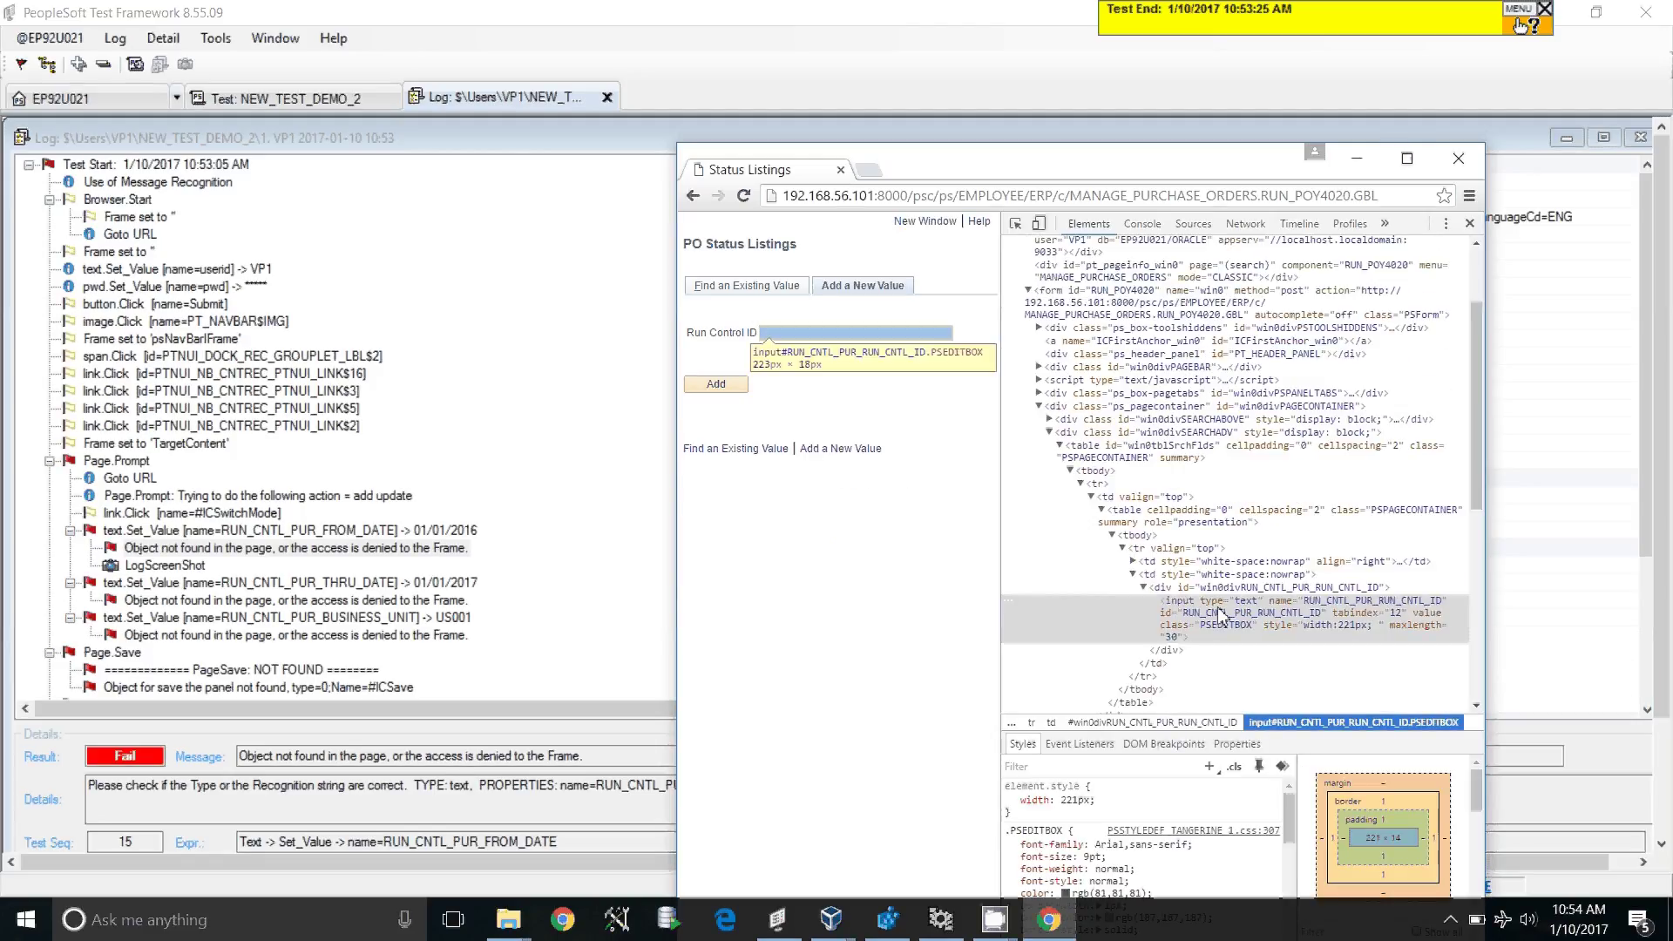
pyautogui.click(1378, 608)
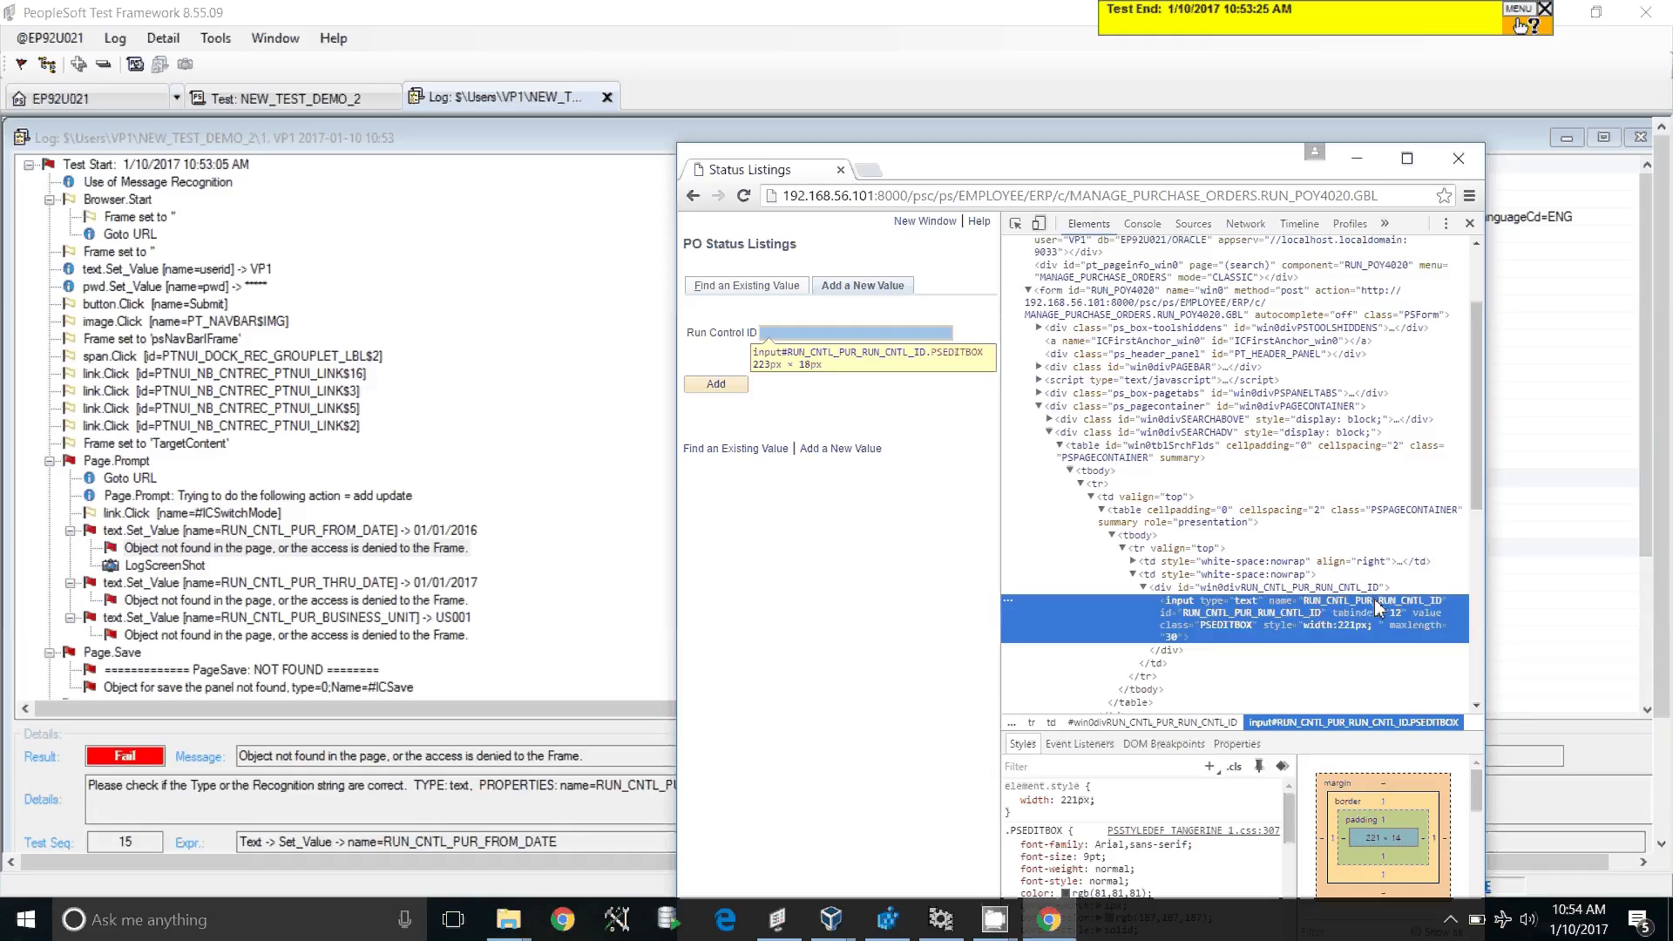
pyautogui.doubleClick(1375, 602)
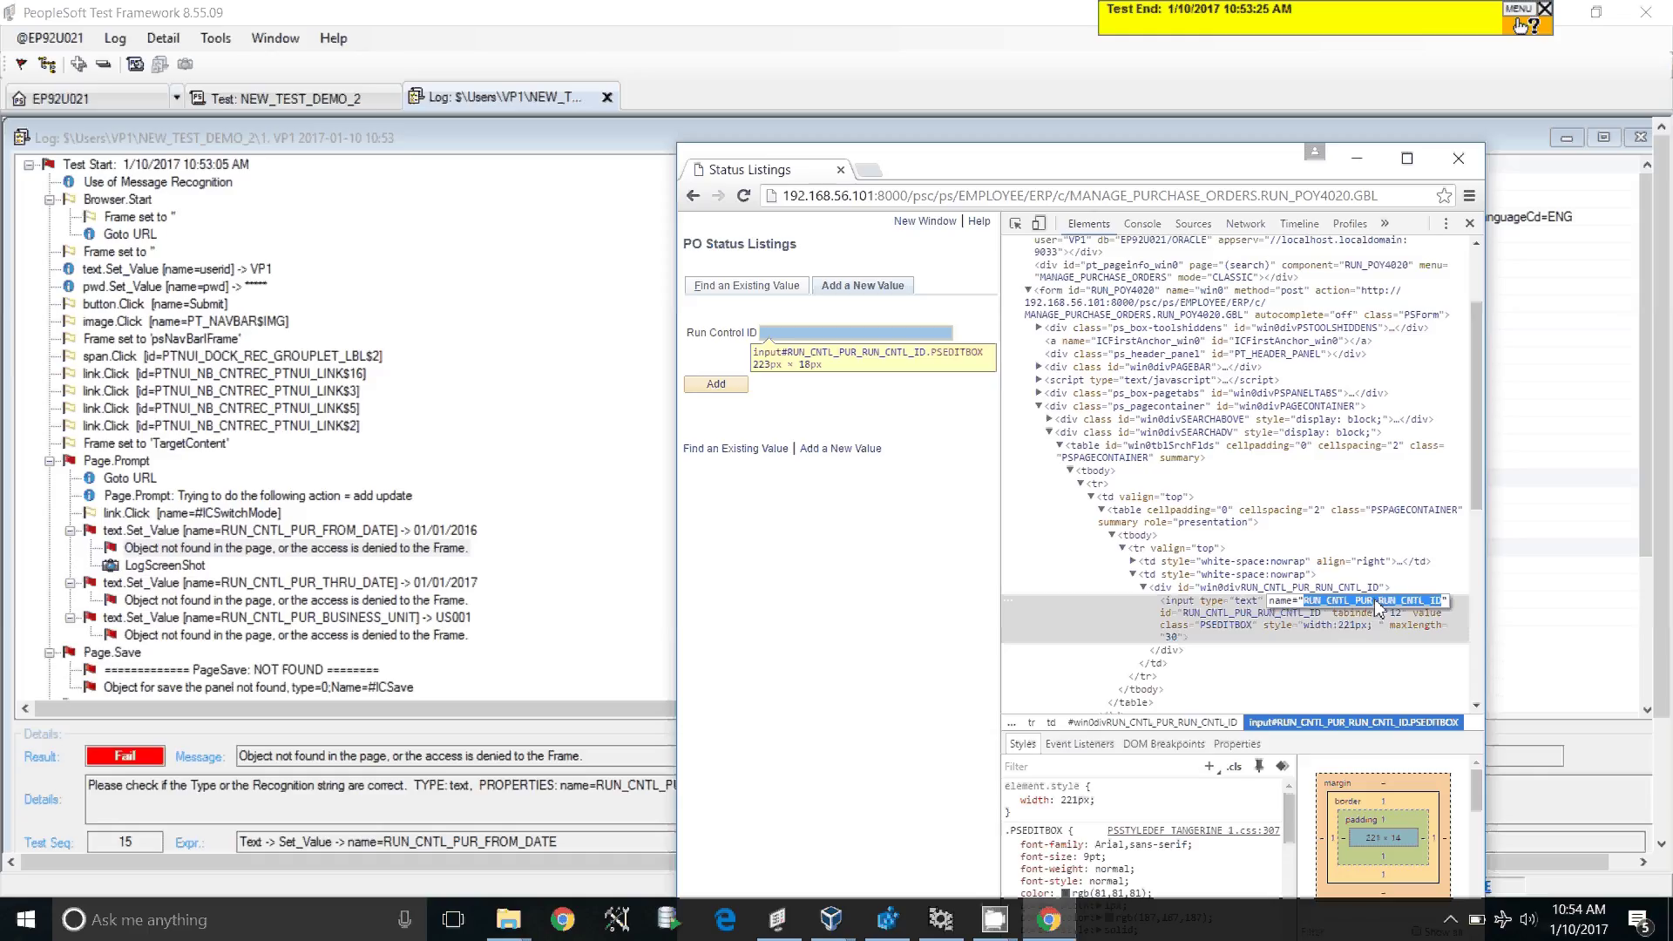
# Step: Close DevTools and minimize Chrome, leaving the PO Status Listings page behind
pyautogui.click(1471, 225)
pyautogui.rightClick(830, 332)
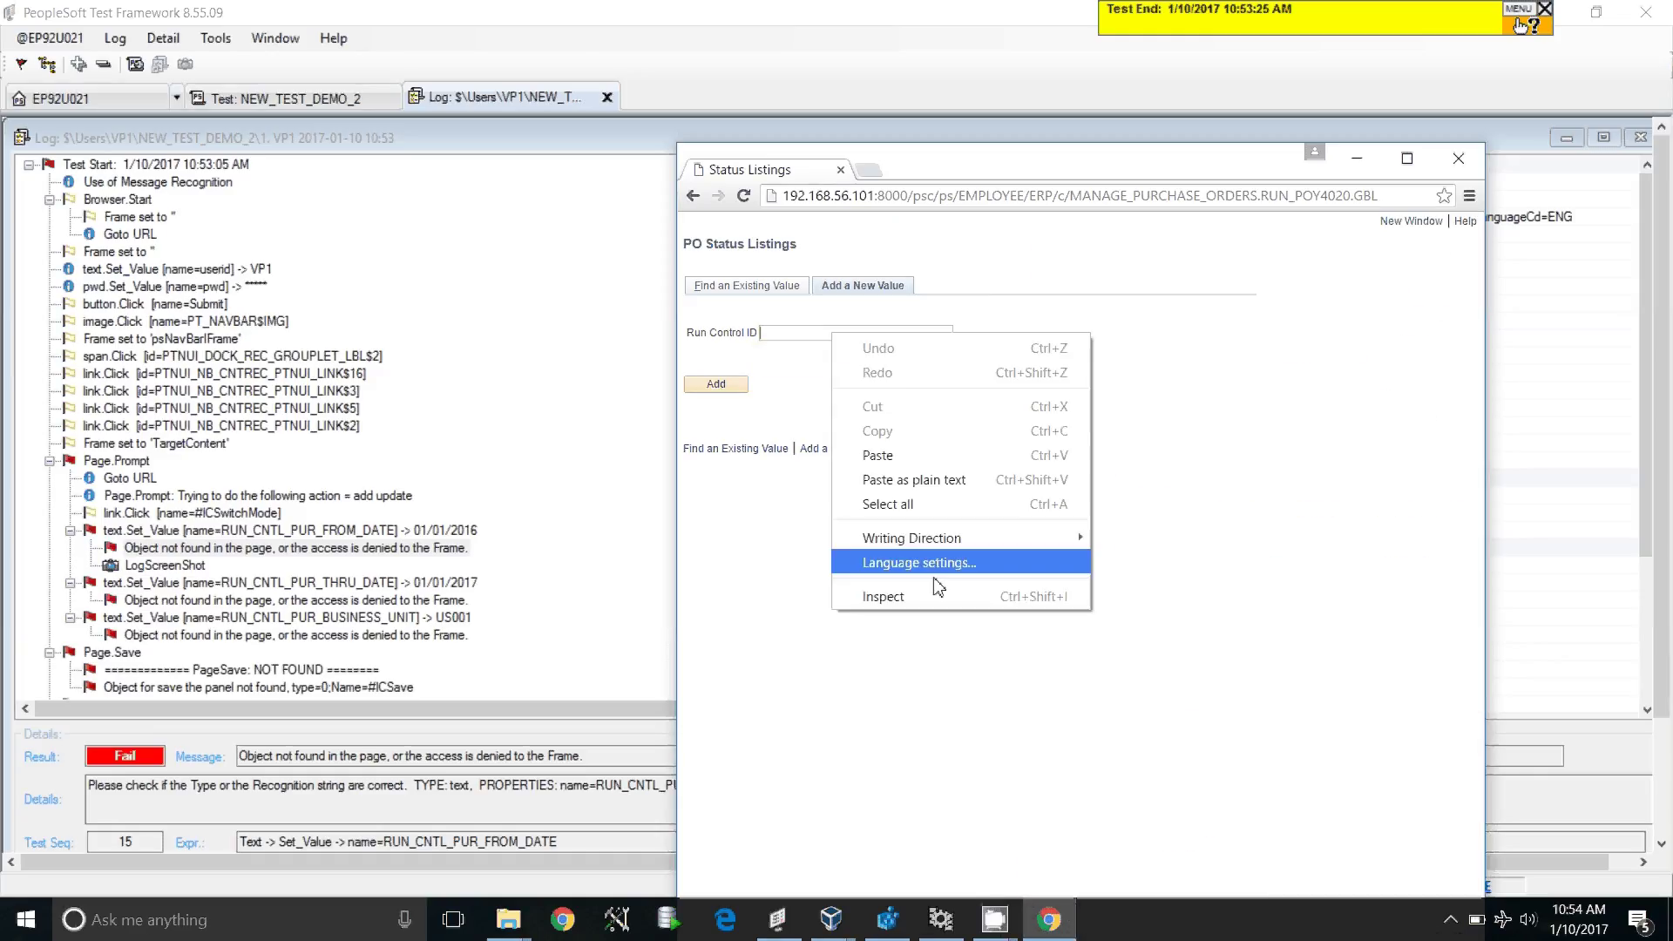
pyautogui.click(1289, 343)
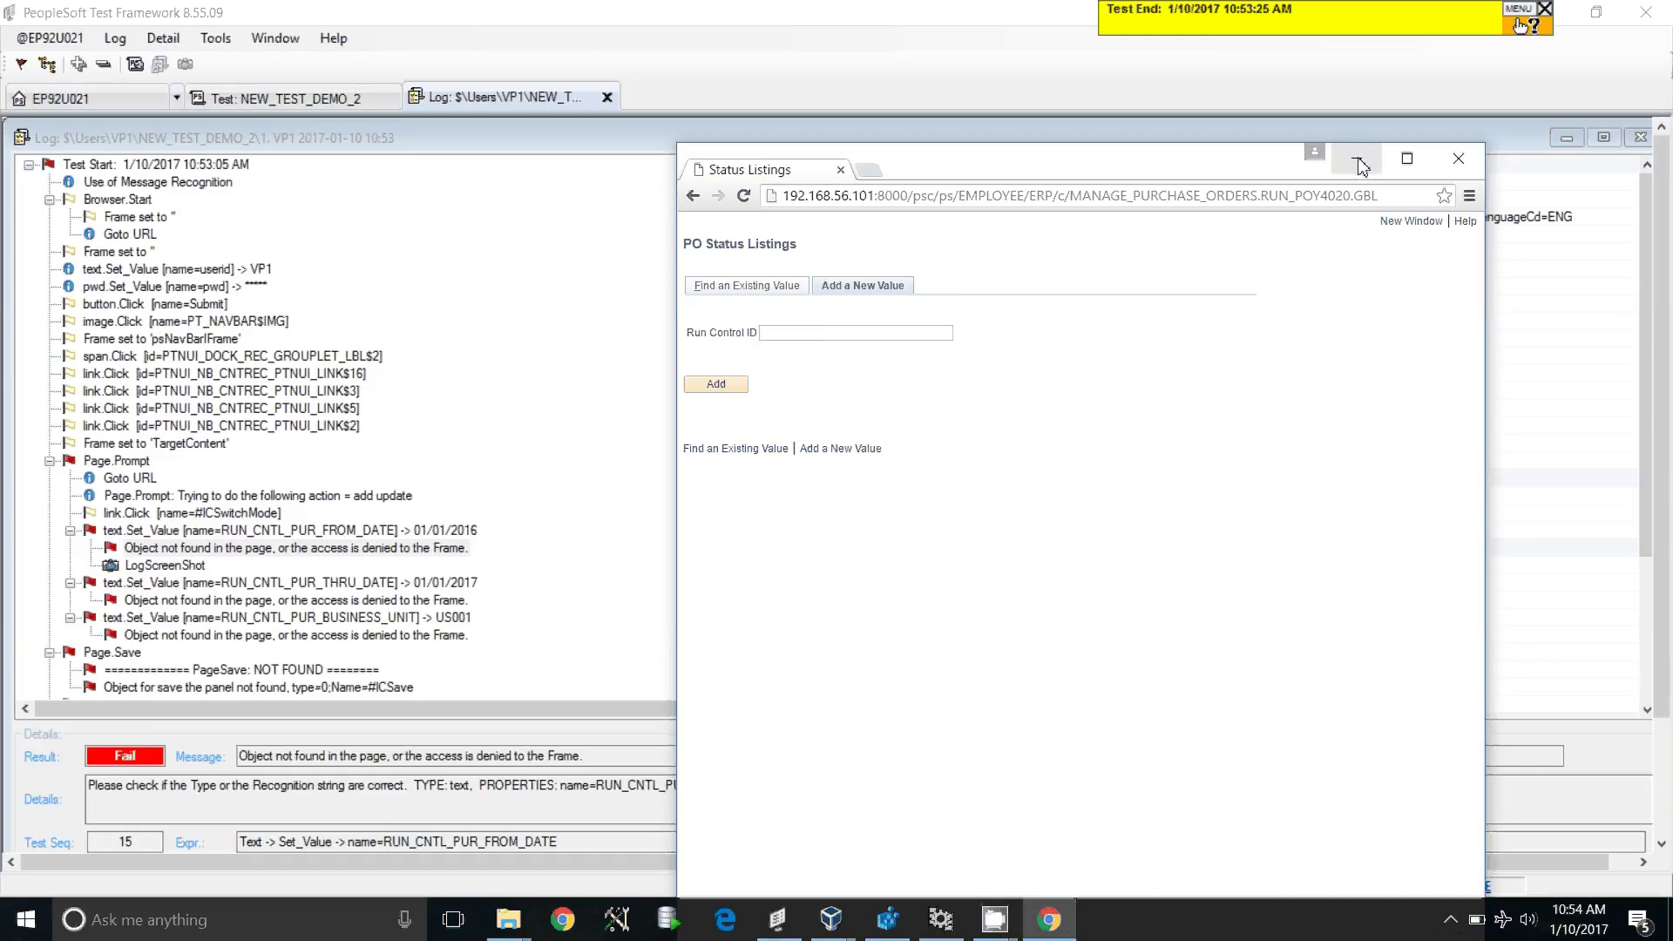
pyautogui.click(1361, 165)
# Step: Insert two blank steps after Page Prompt step 14 in NEW_TEST_DEMO_2
pyautogui.click(287, 97)
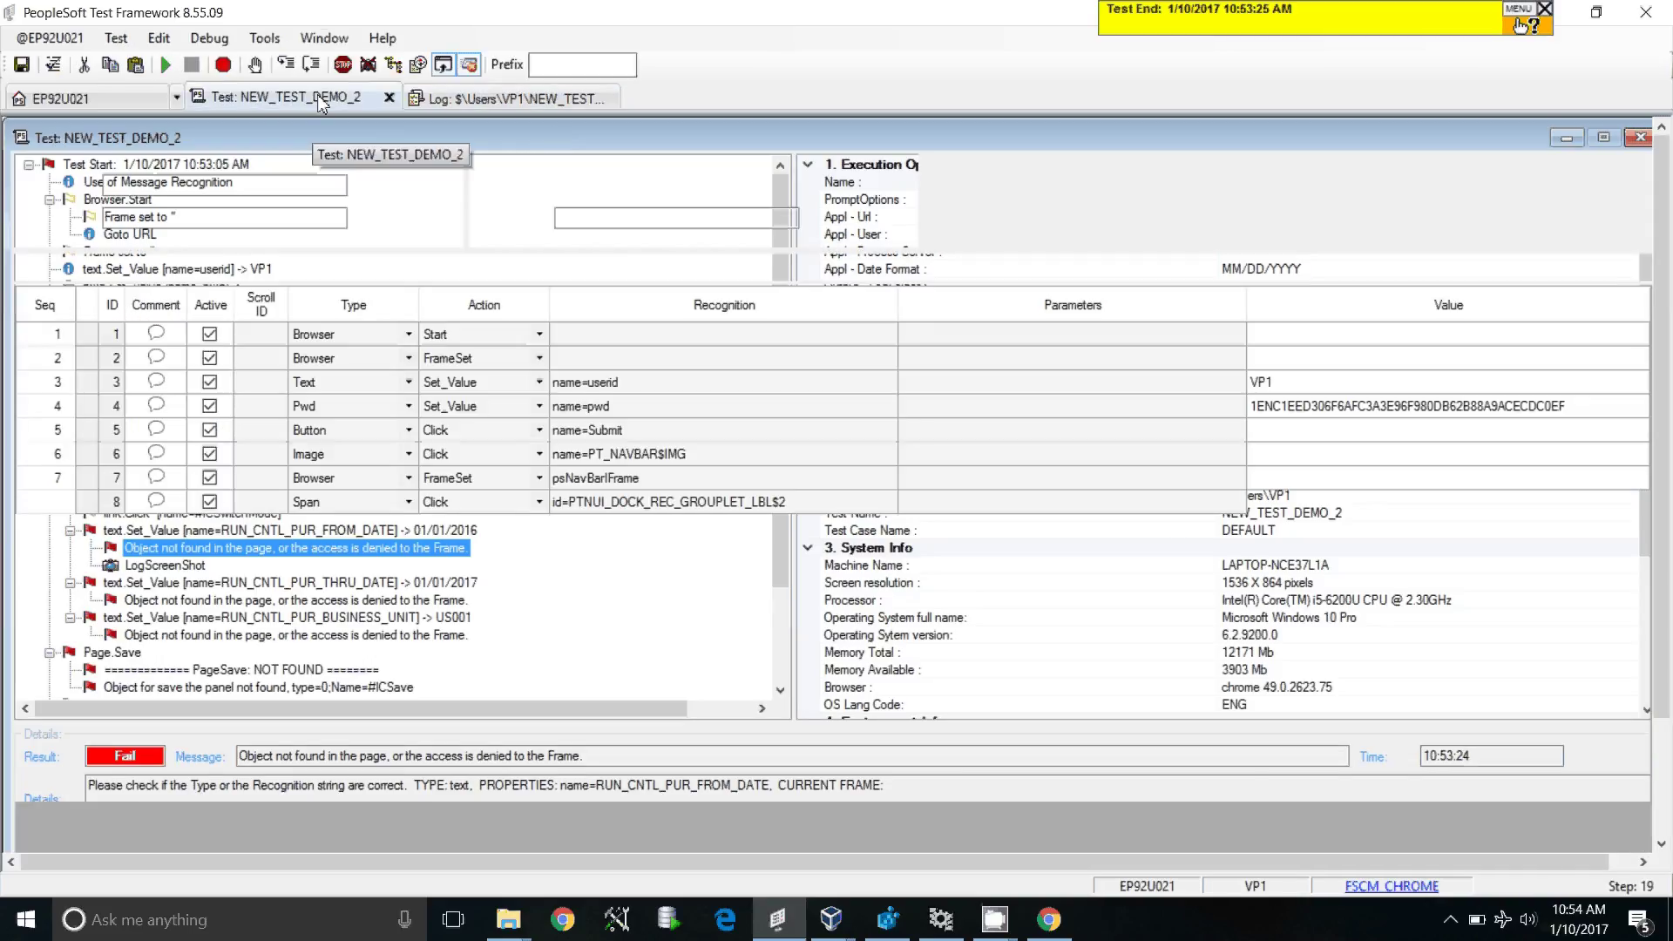
pyautogui.click(52, 646)
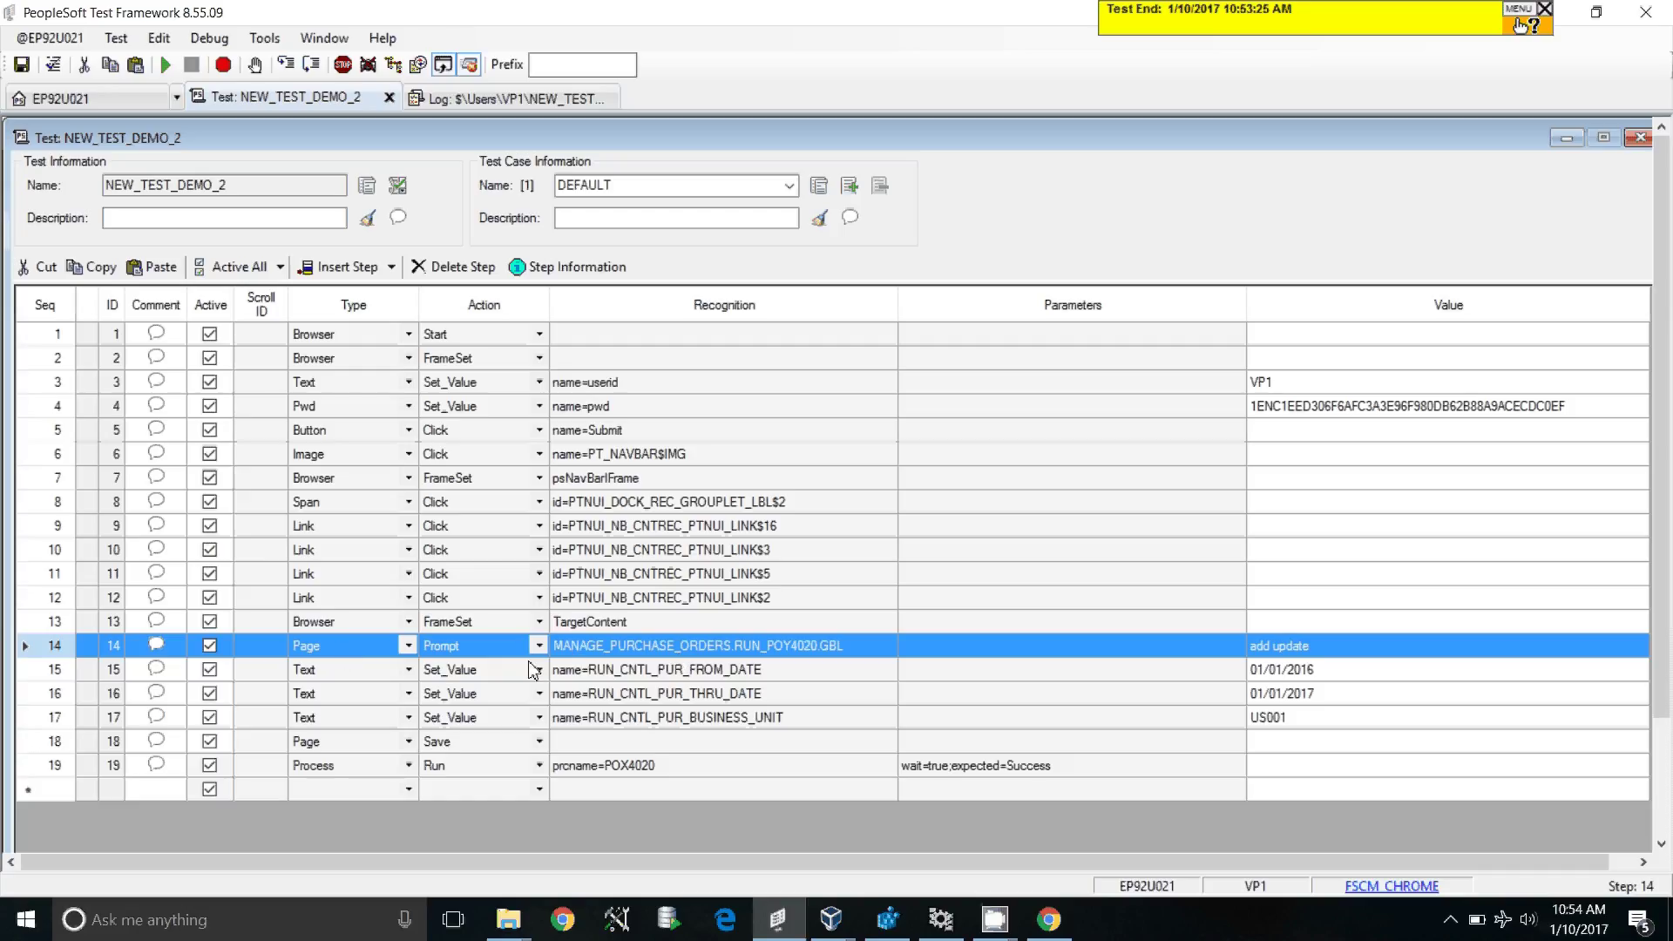
pyautogui.click(346, 268)
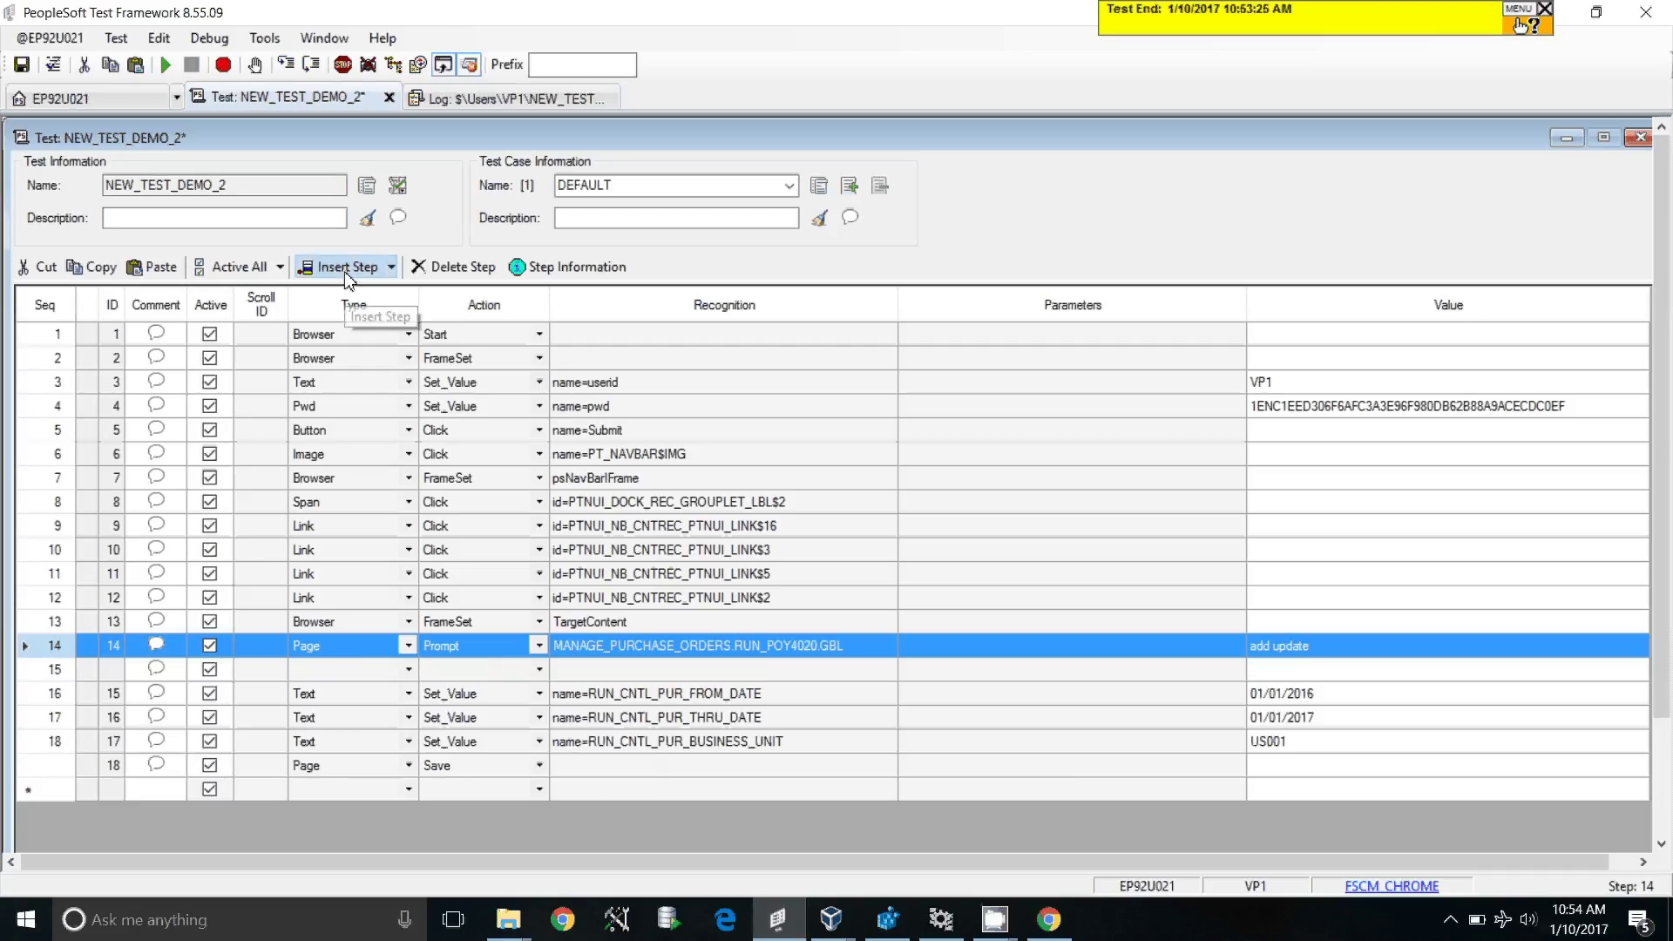
pyautogui.click(346, 268)
# Step: Make step 15 Text Set_Value with recognition NAME=RUN_CNTL_PUR_RUN_CNTL_ID and value RUN_ID_DEMO
pyautogui.click(360, 671)
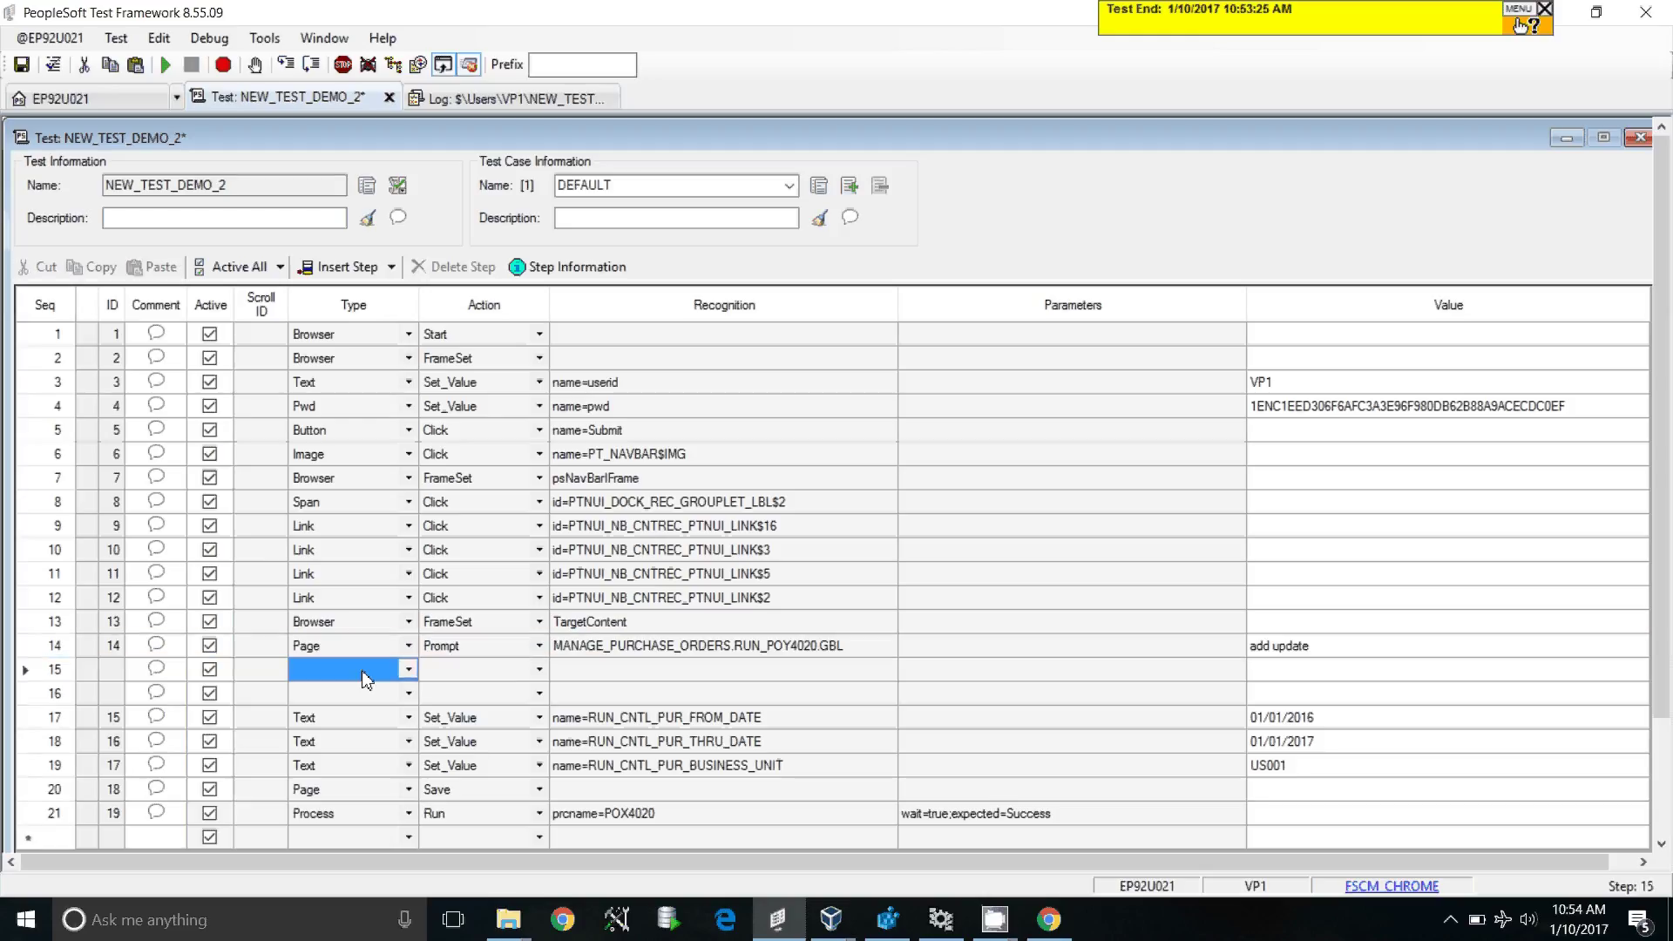
pyautogui.press('t')
pyautogui.press('t')
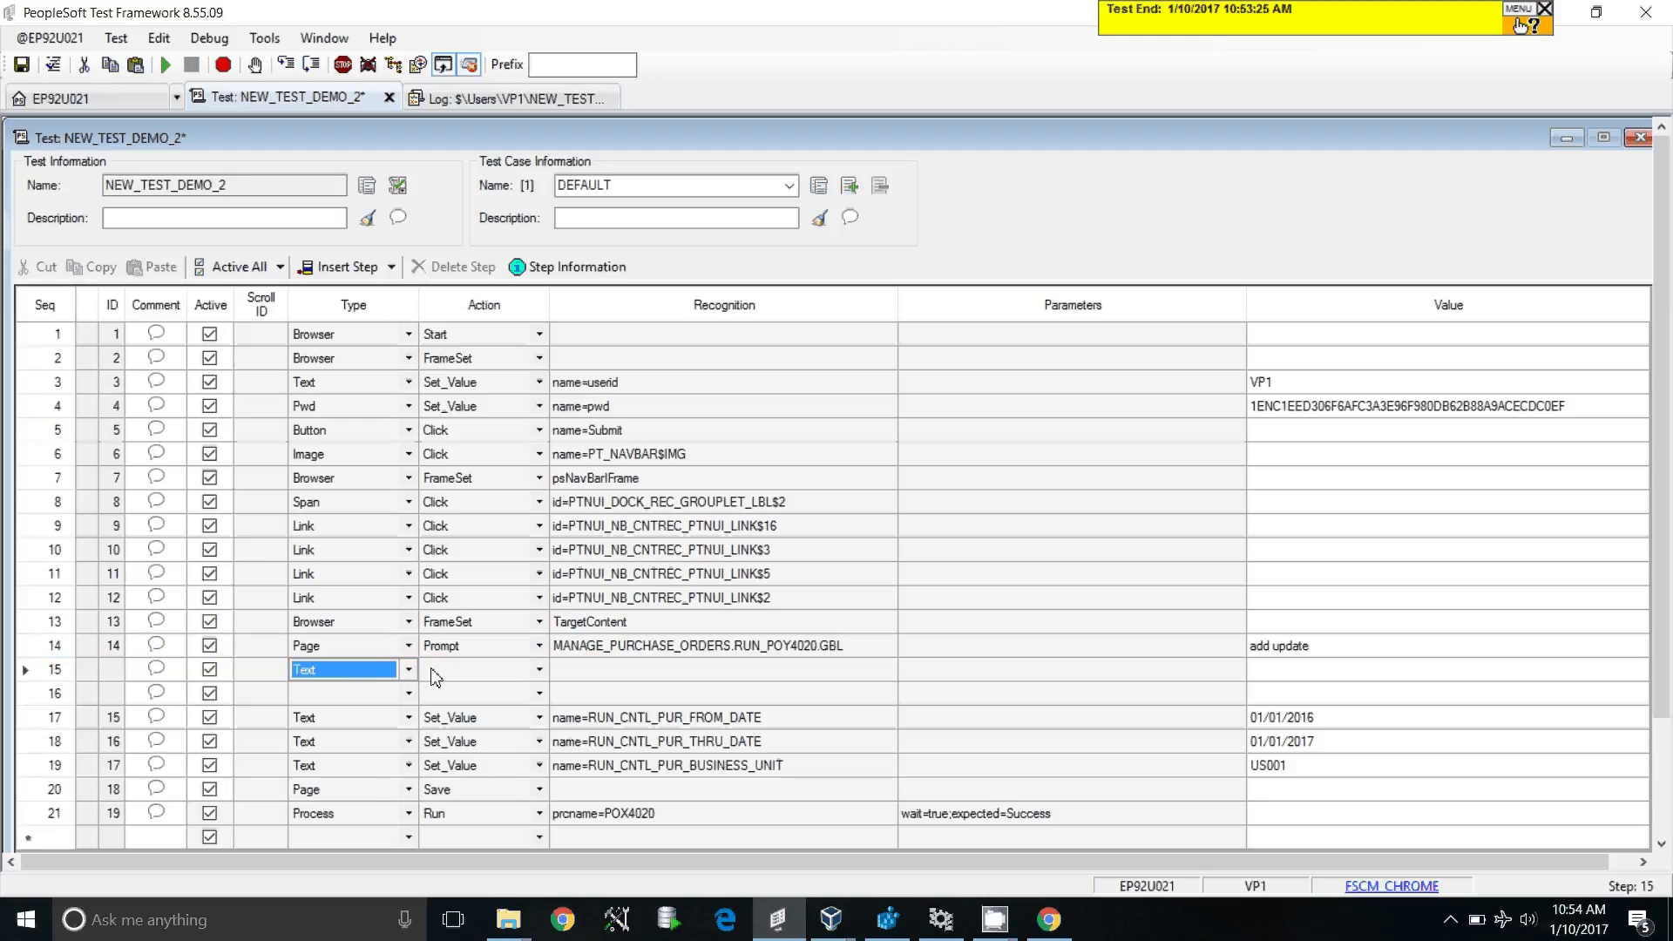
pyautogui.click(434, 677)
pyautogui.press('s')
pyautogui.click(613, 677)
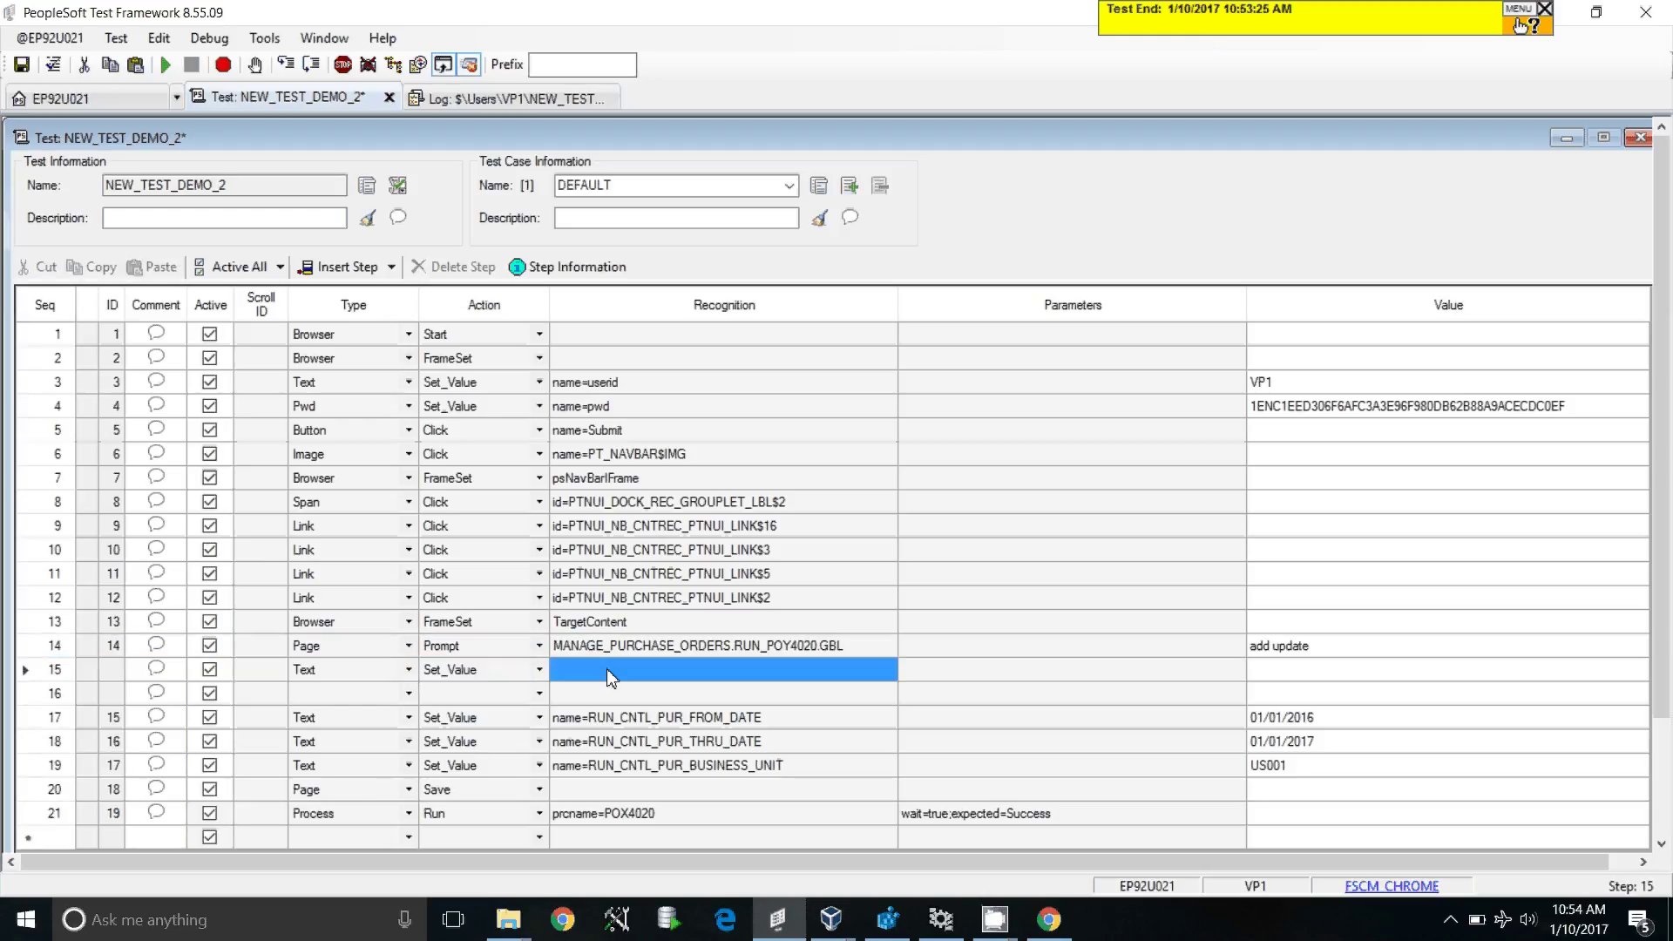
pyautogui.click(611, 672)
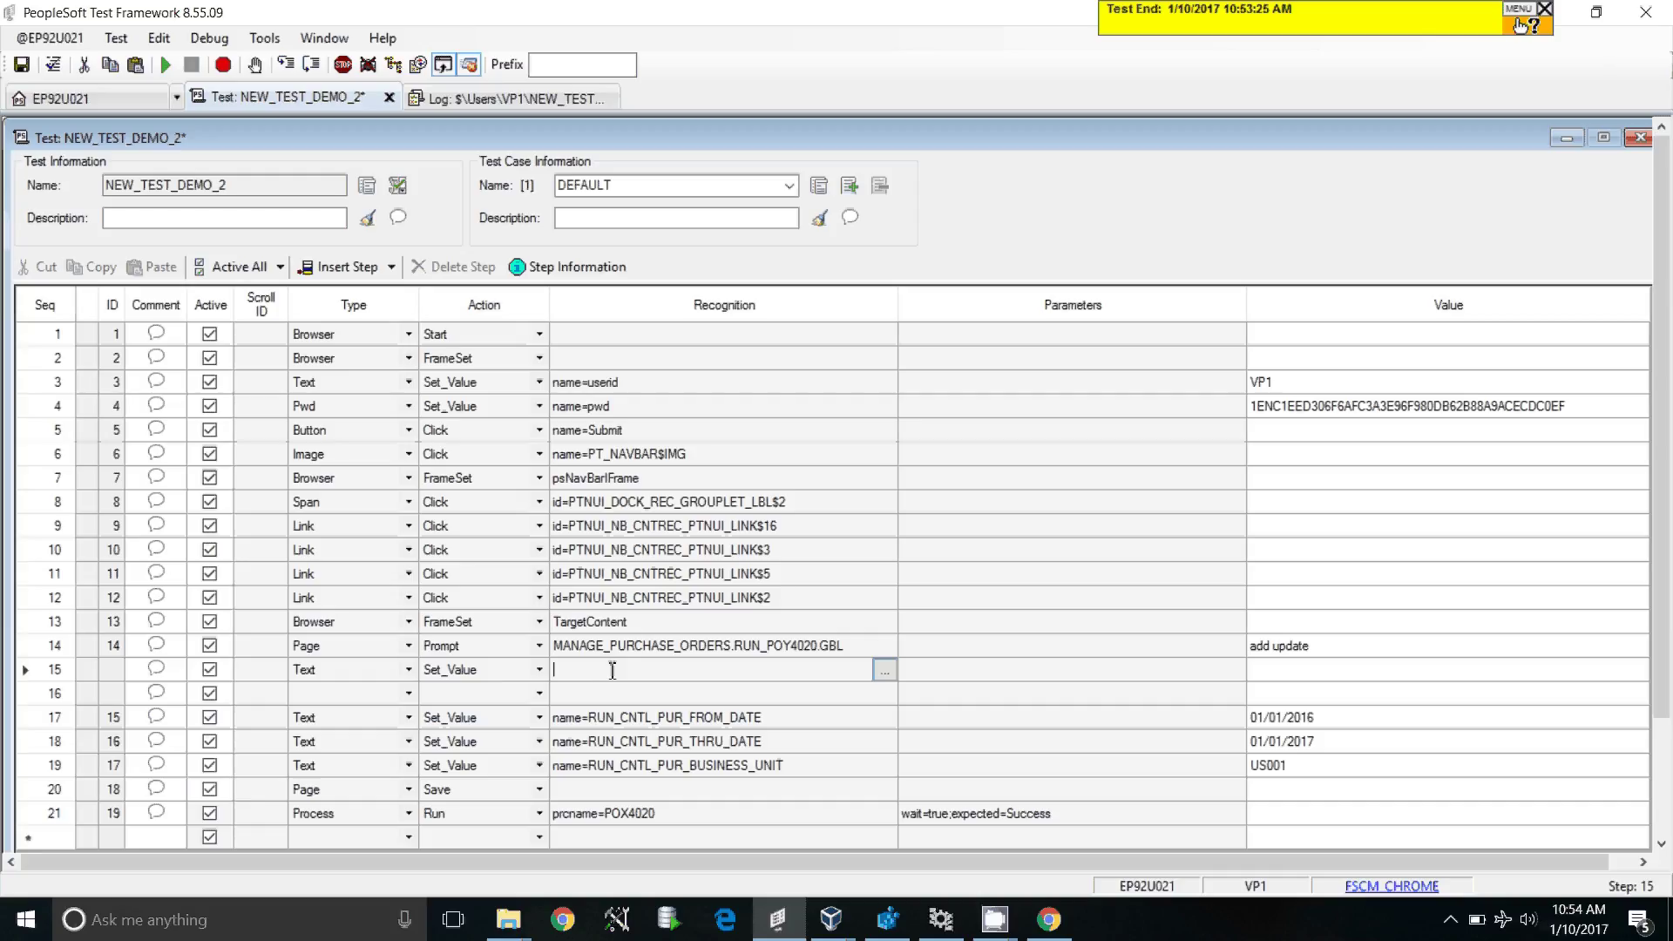
pyautogui.write('NAME=RUN_CNTL_PUR_RUN_CNTL_ID')
pyautogui.click(1280, 676)
pyautogui.click(1293, 677)
pyautogui.write('RUN')
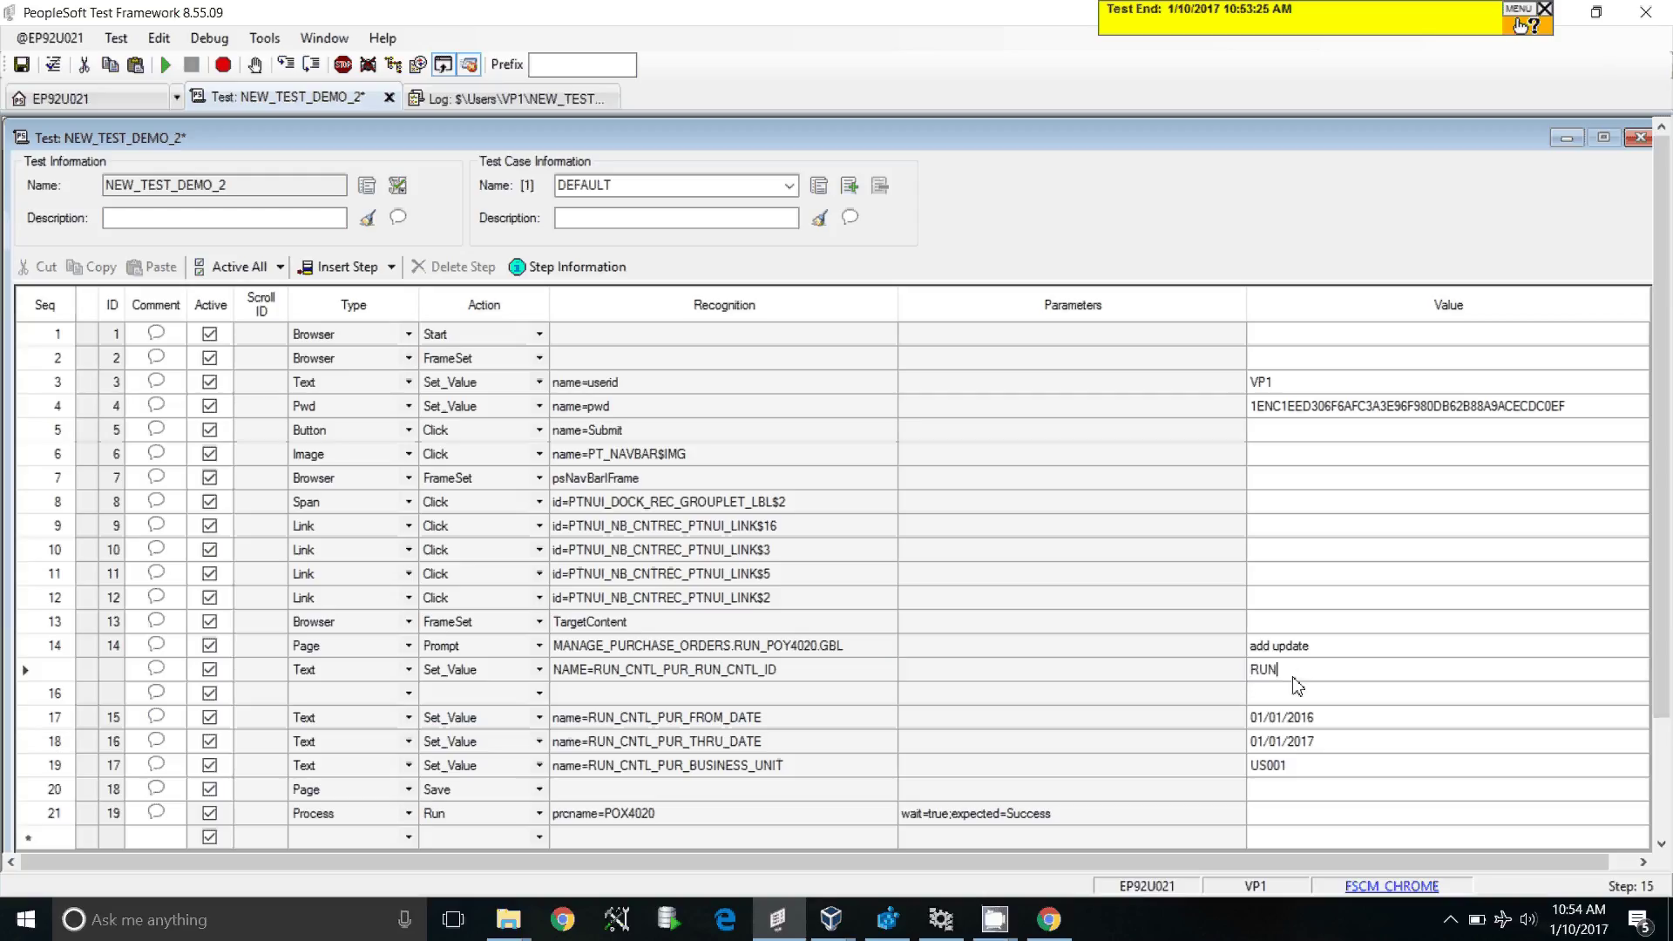
pyautogui.write('_ID_DEMO')
pyautogui.click(760, 667)
pyautogui.click(397, 694)
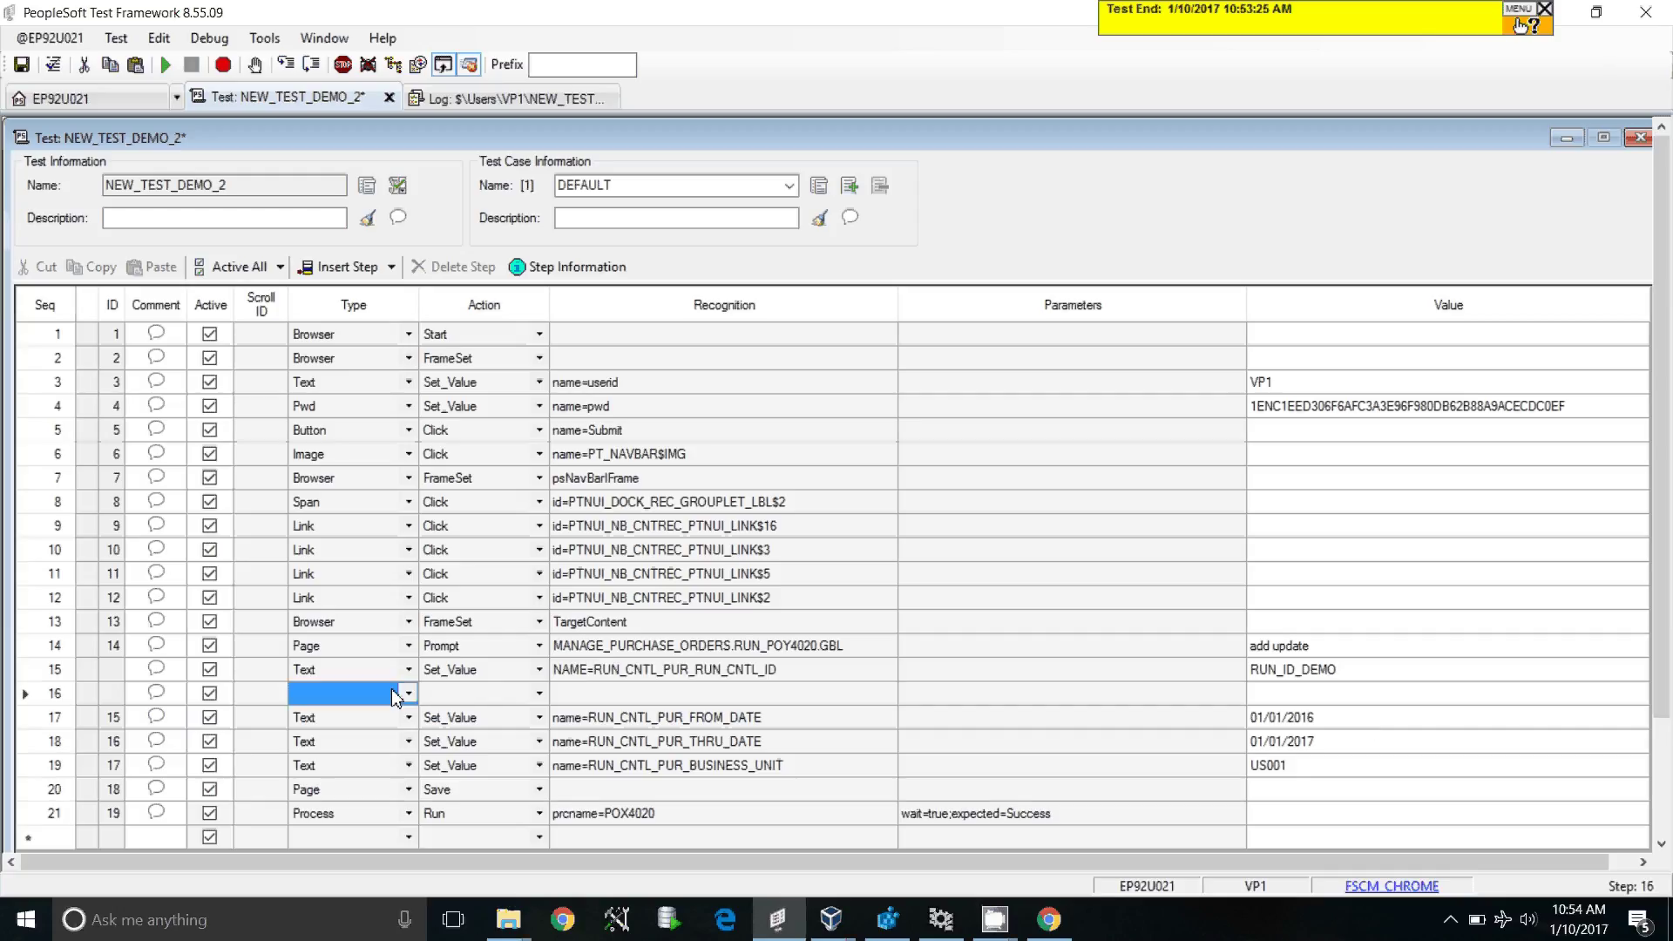
# Step: Set step 16's type to Page and its action to PromptOk
pyautogui.press('p')
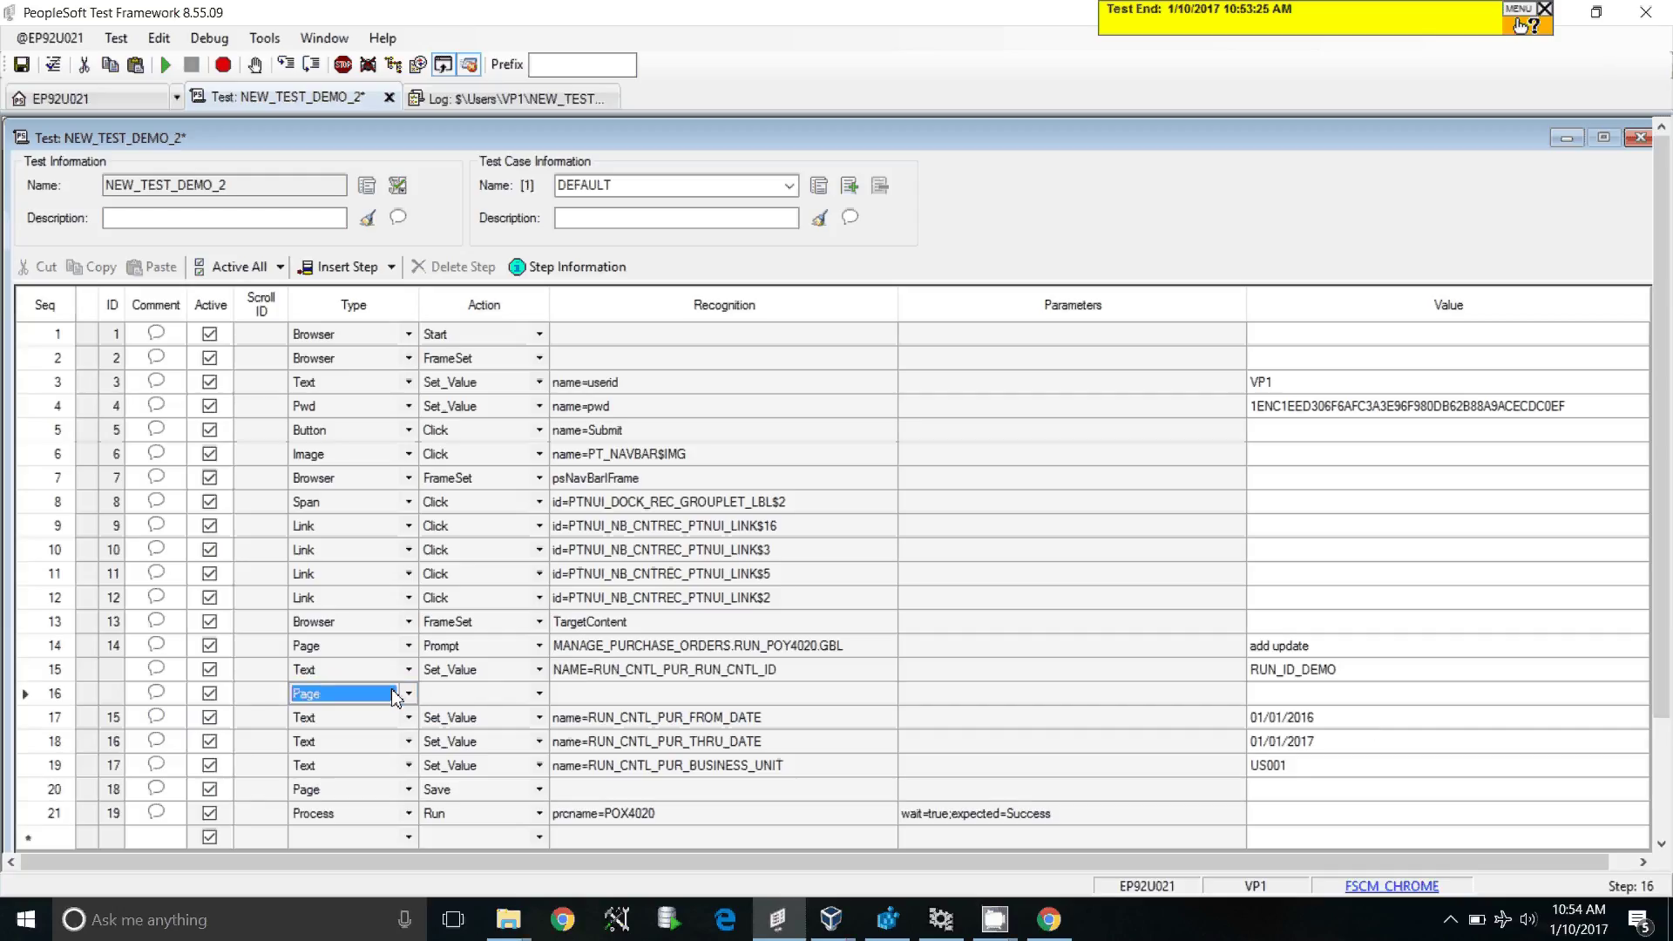
pyautogui.click(460, 697)
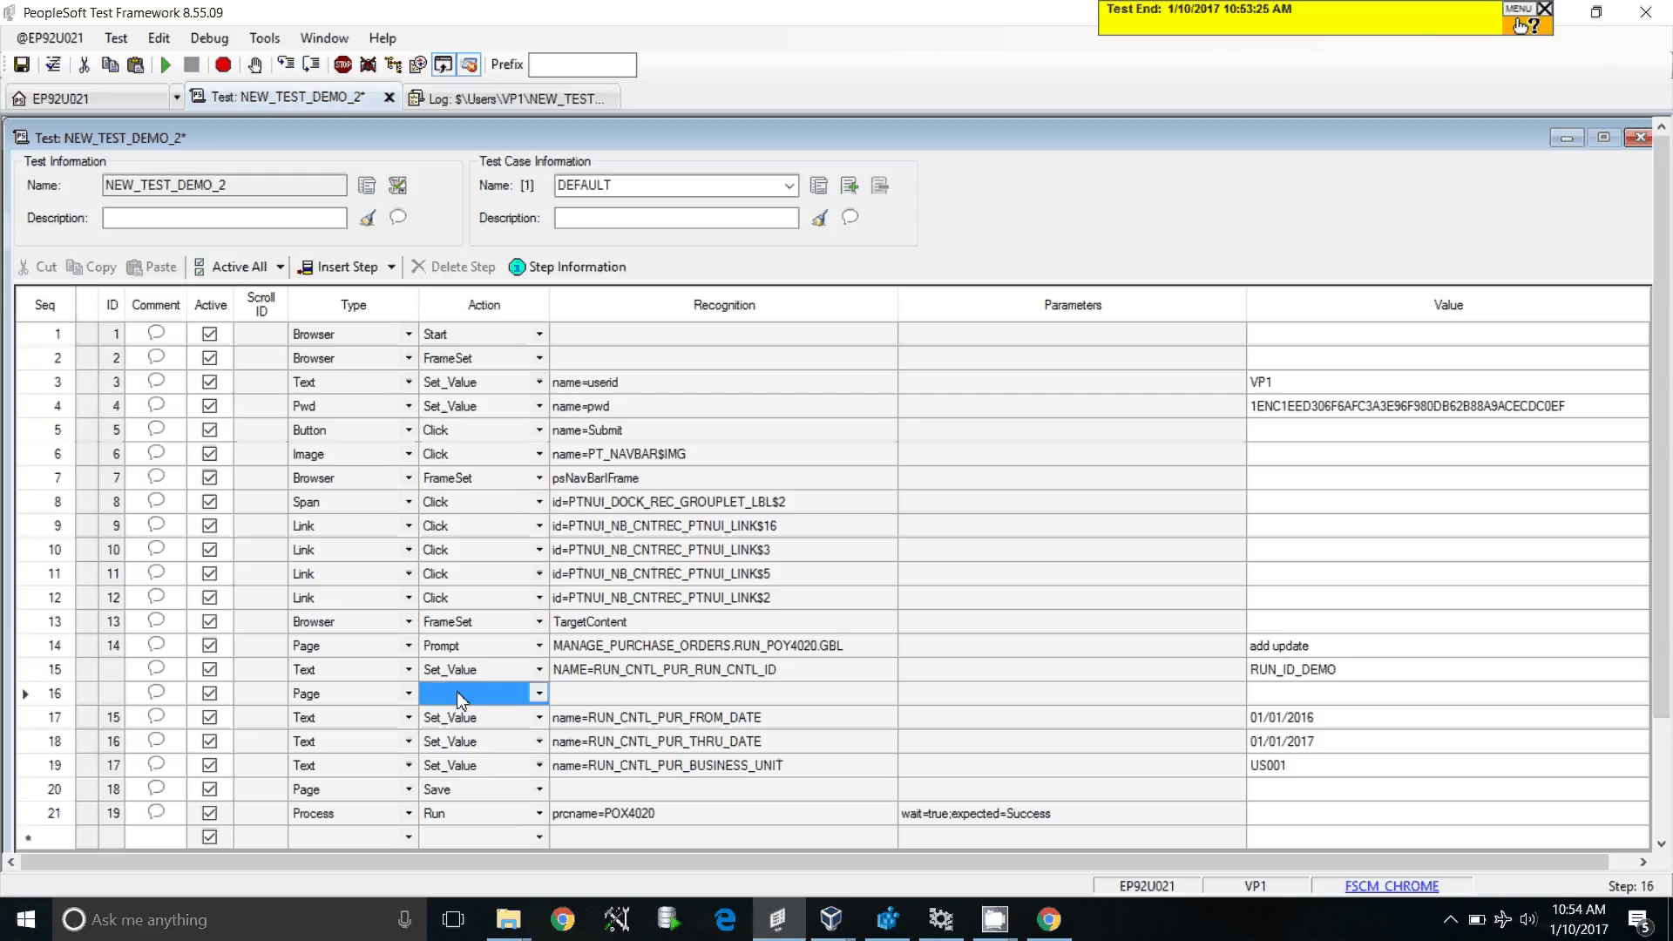
pyautogui.press('p')
pyautogui.press('p')
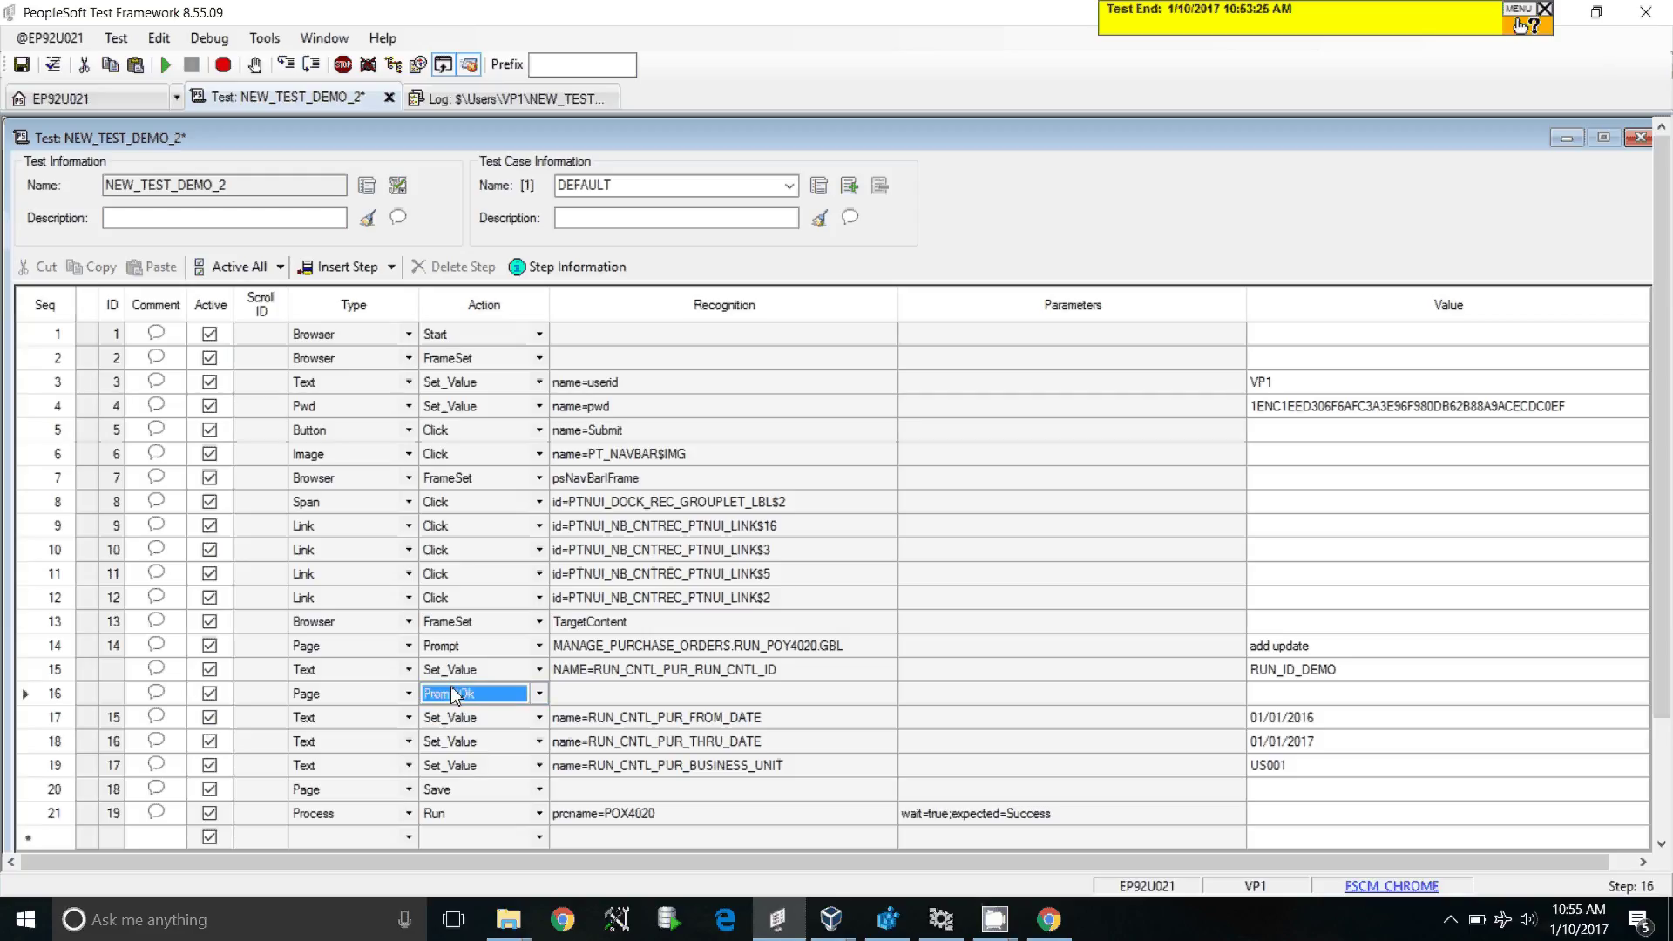
pyautogui.click(497, 651)
# Step: Review steps 14–16 and select the from-date and thru-date steps below them
pyautogui.click(725, 643)
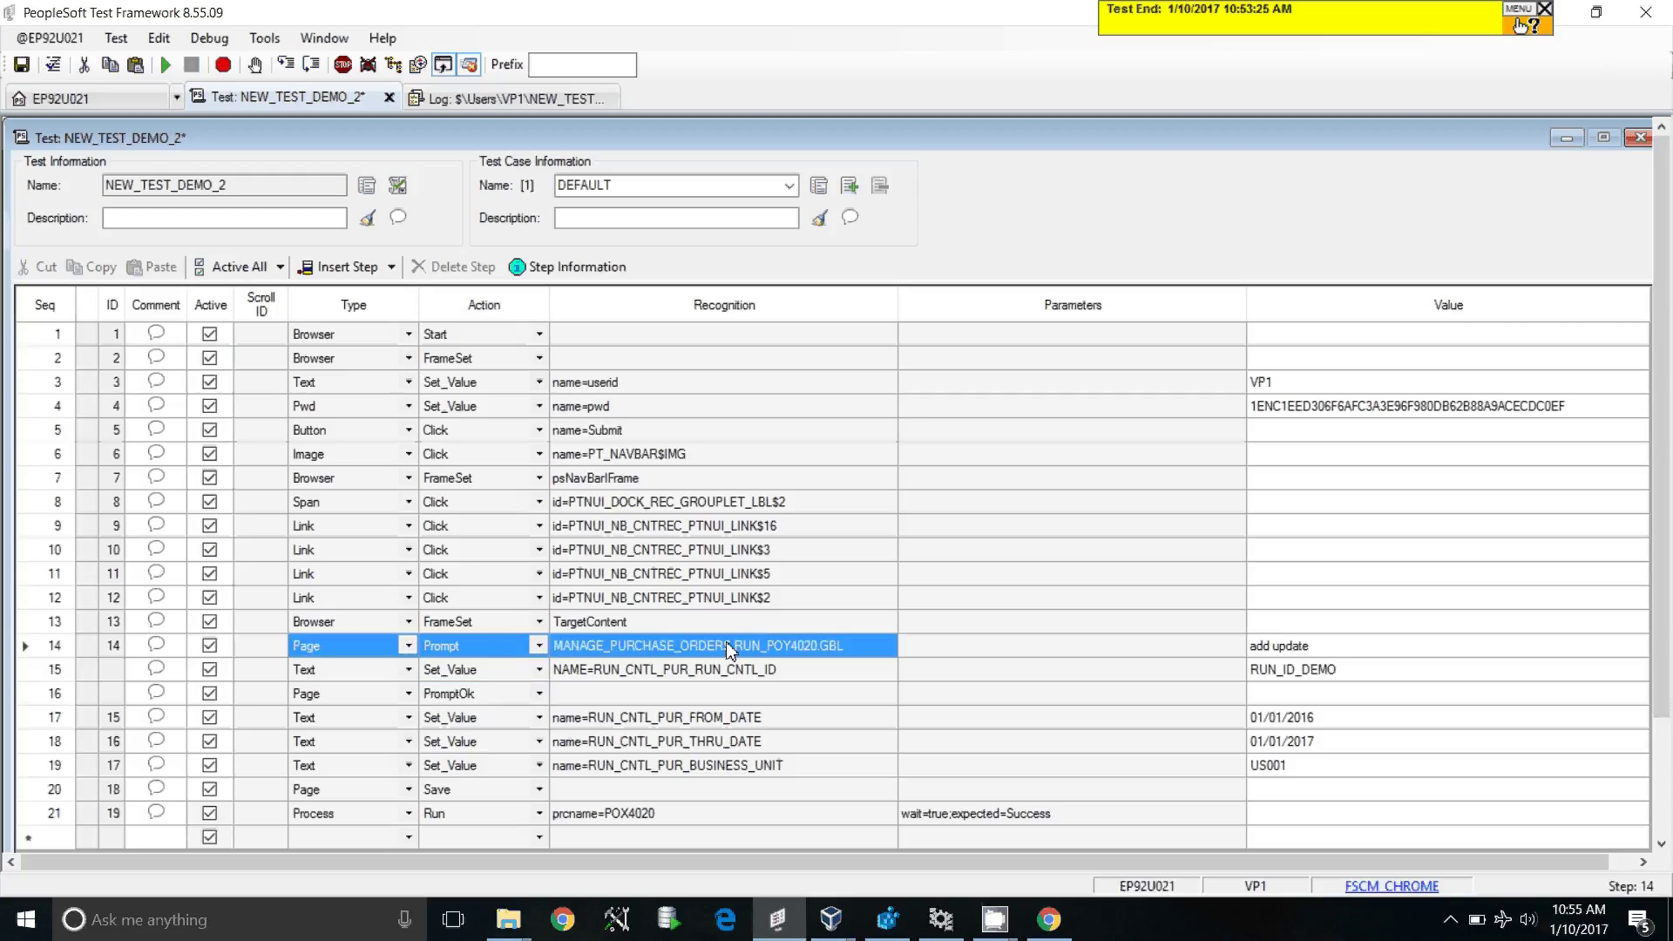
pyautogui.click(440, 701)
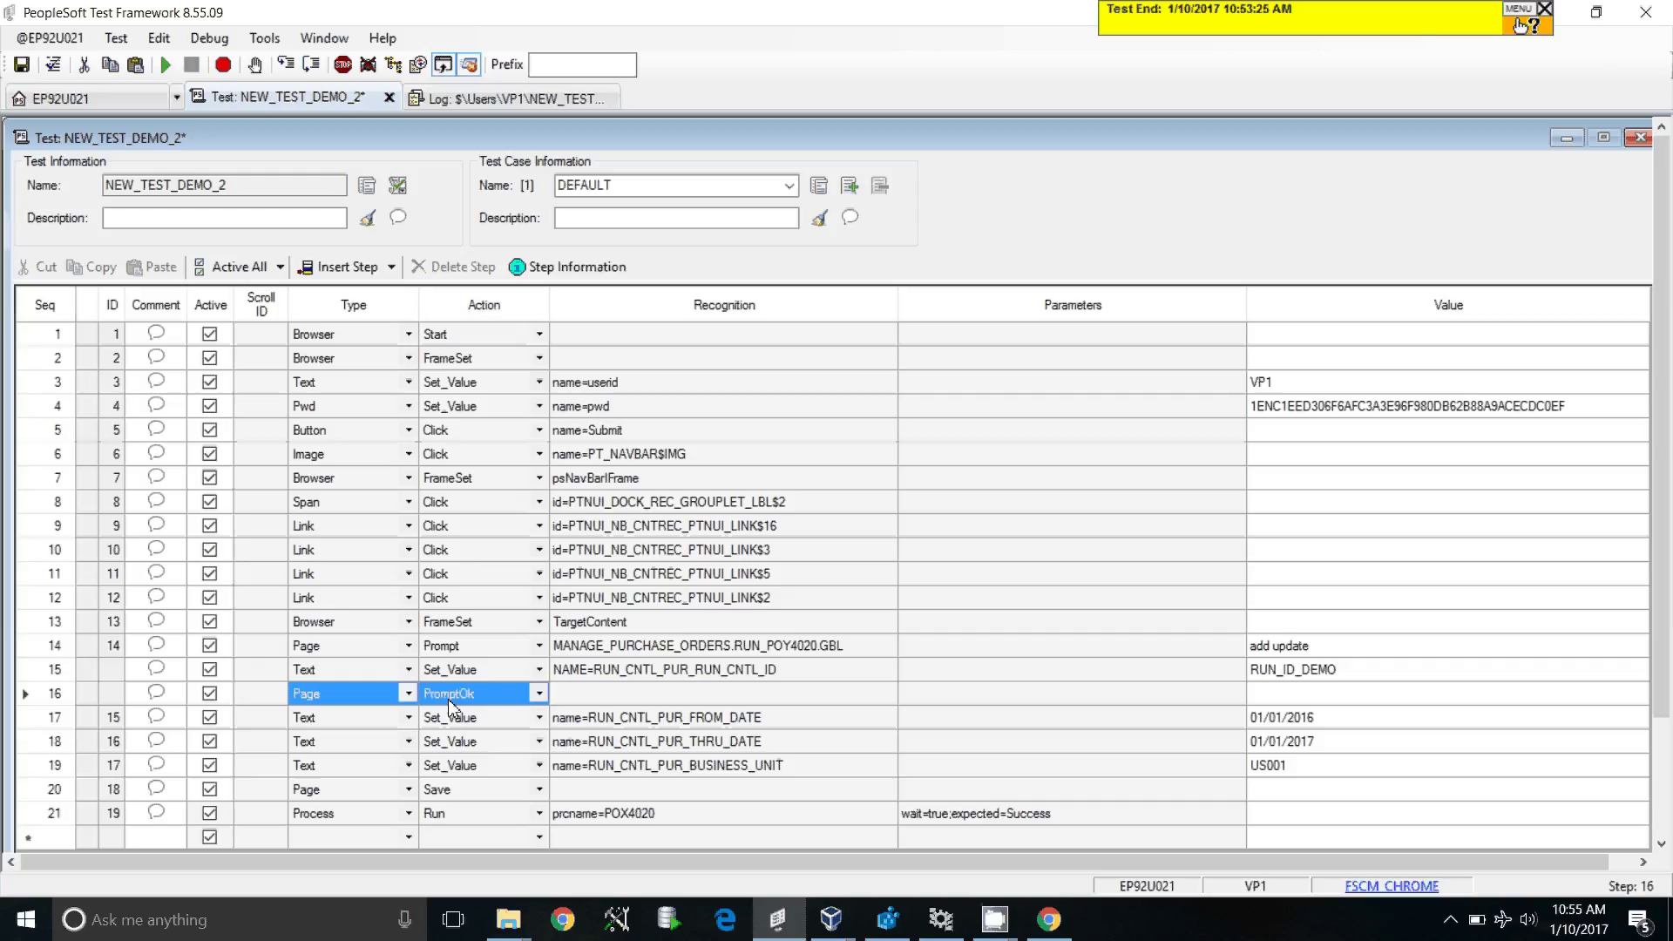
pyautogui.click(347, 666)
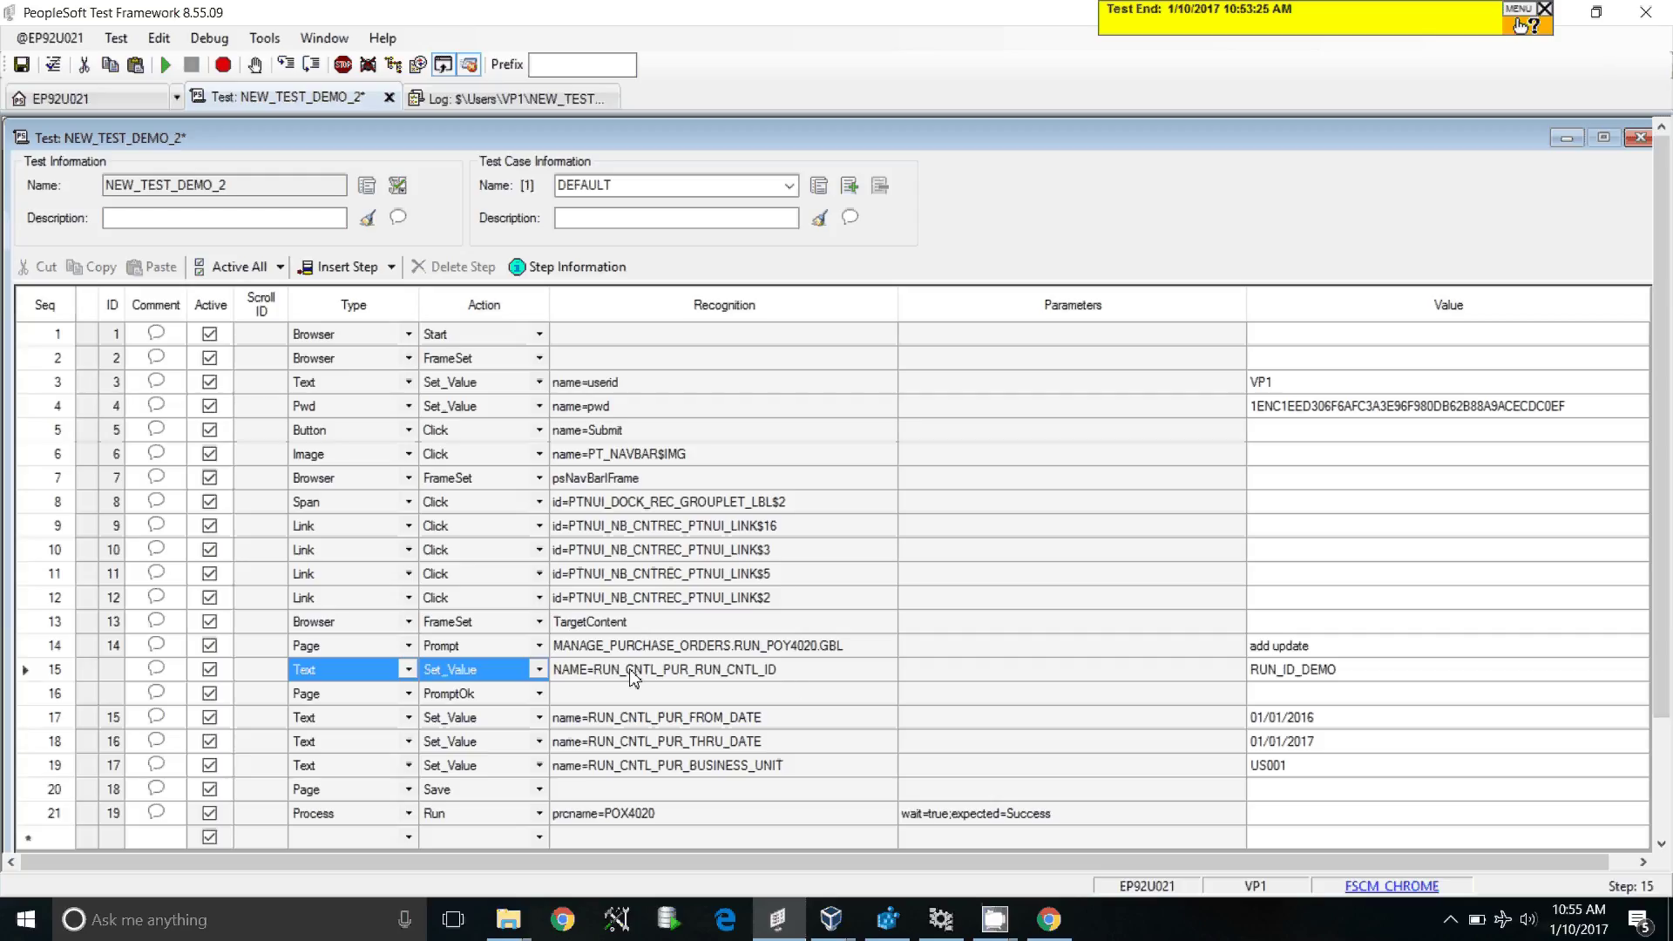
pyautogui.click(353, 697)
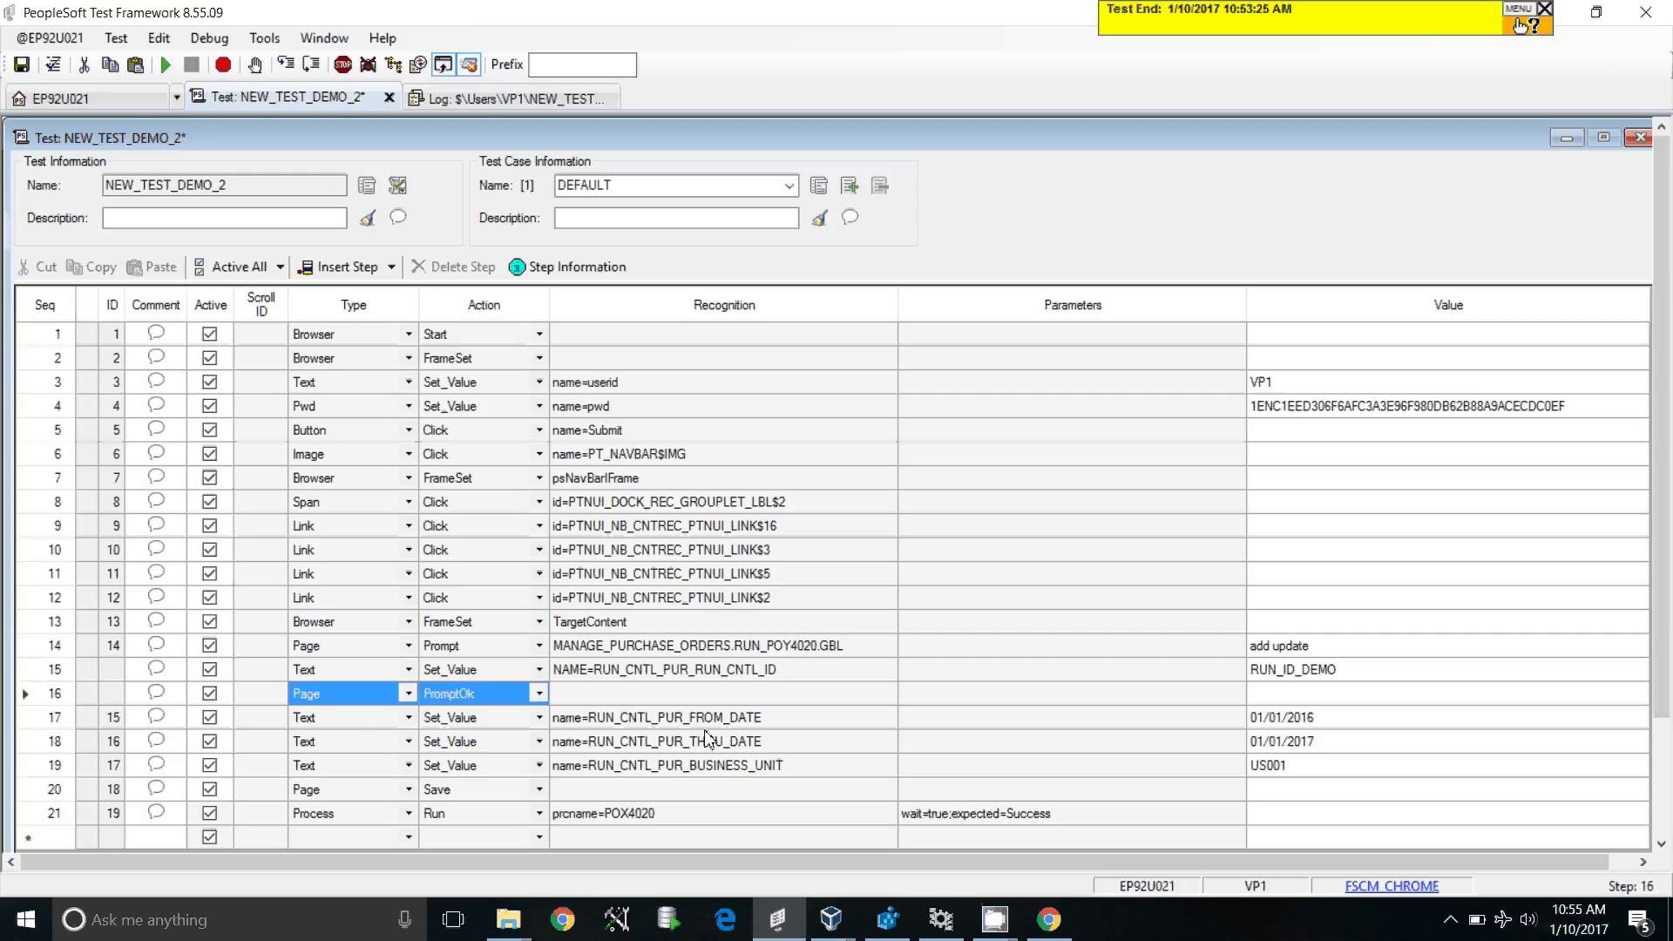
pyautogui.moveTo(344, 714); pyautogui.dragTo(1293, 749)
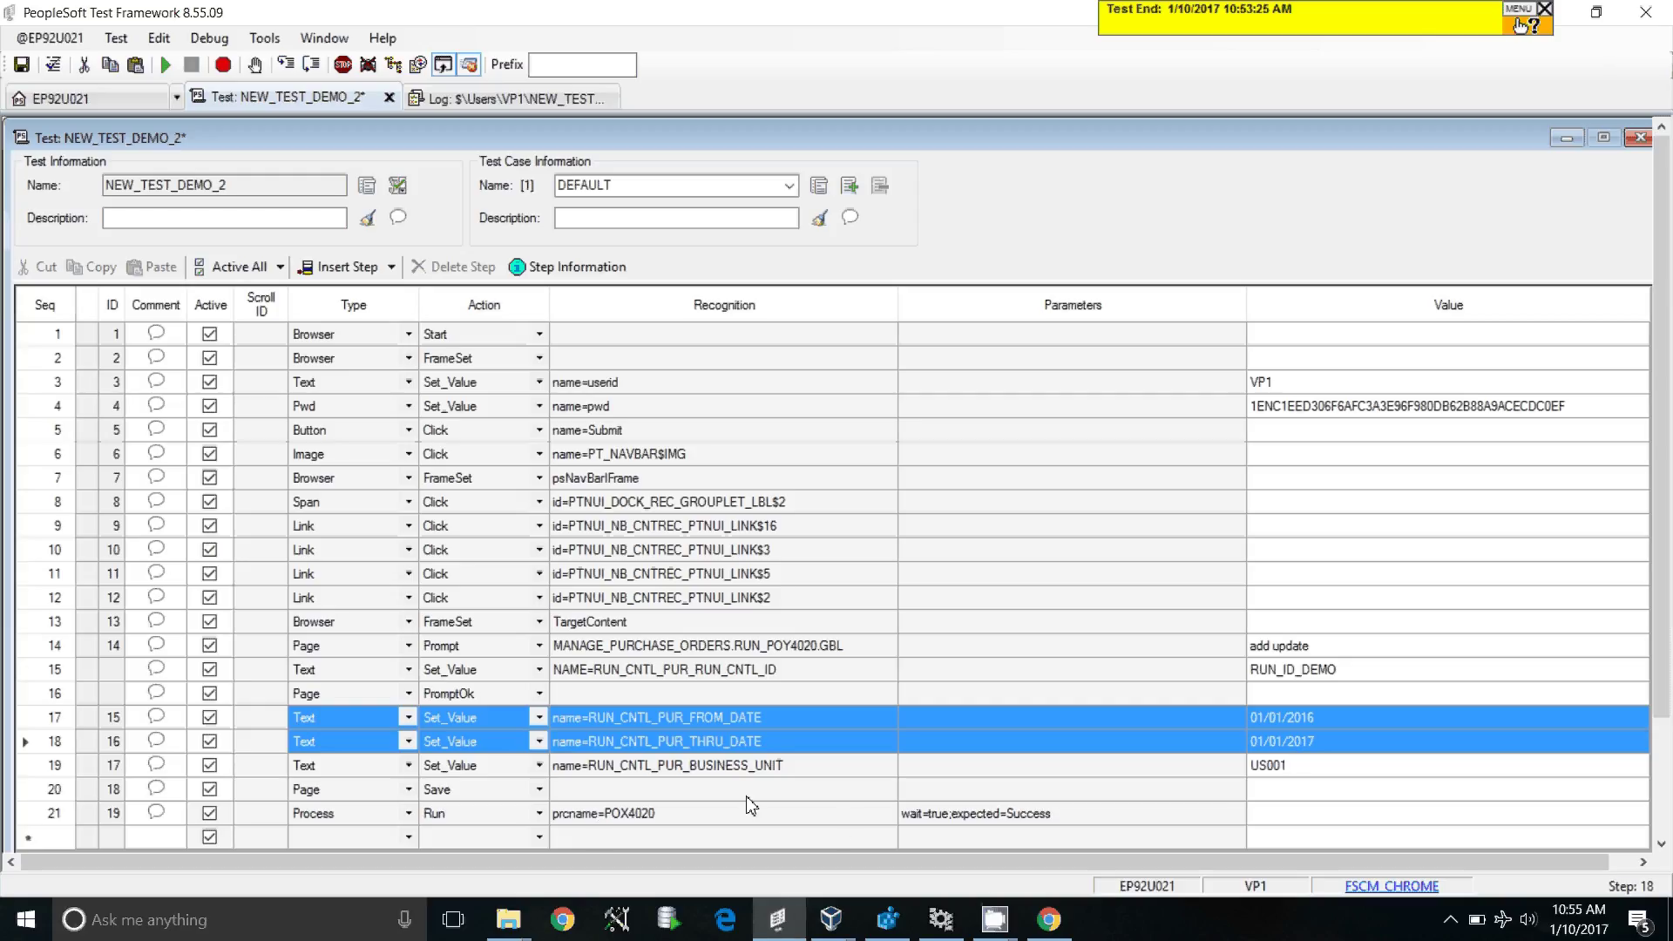
# Step: Save and rerun NEW_TEST_DEMO_2, which now passes with POX4020 Success
pyautogui.click(165, 65)
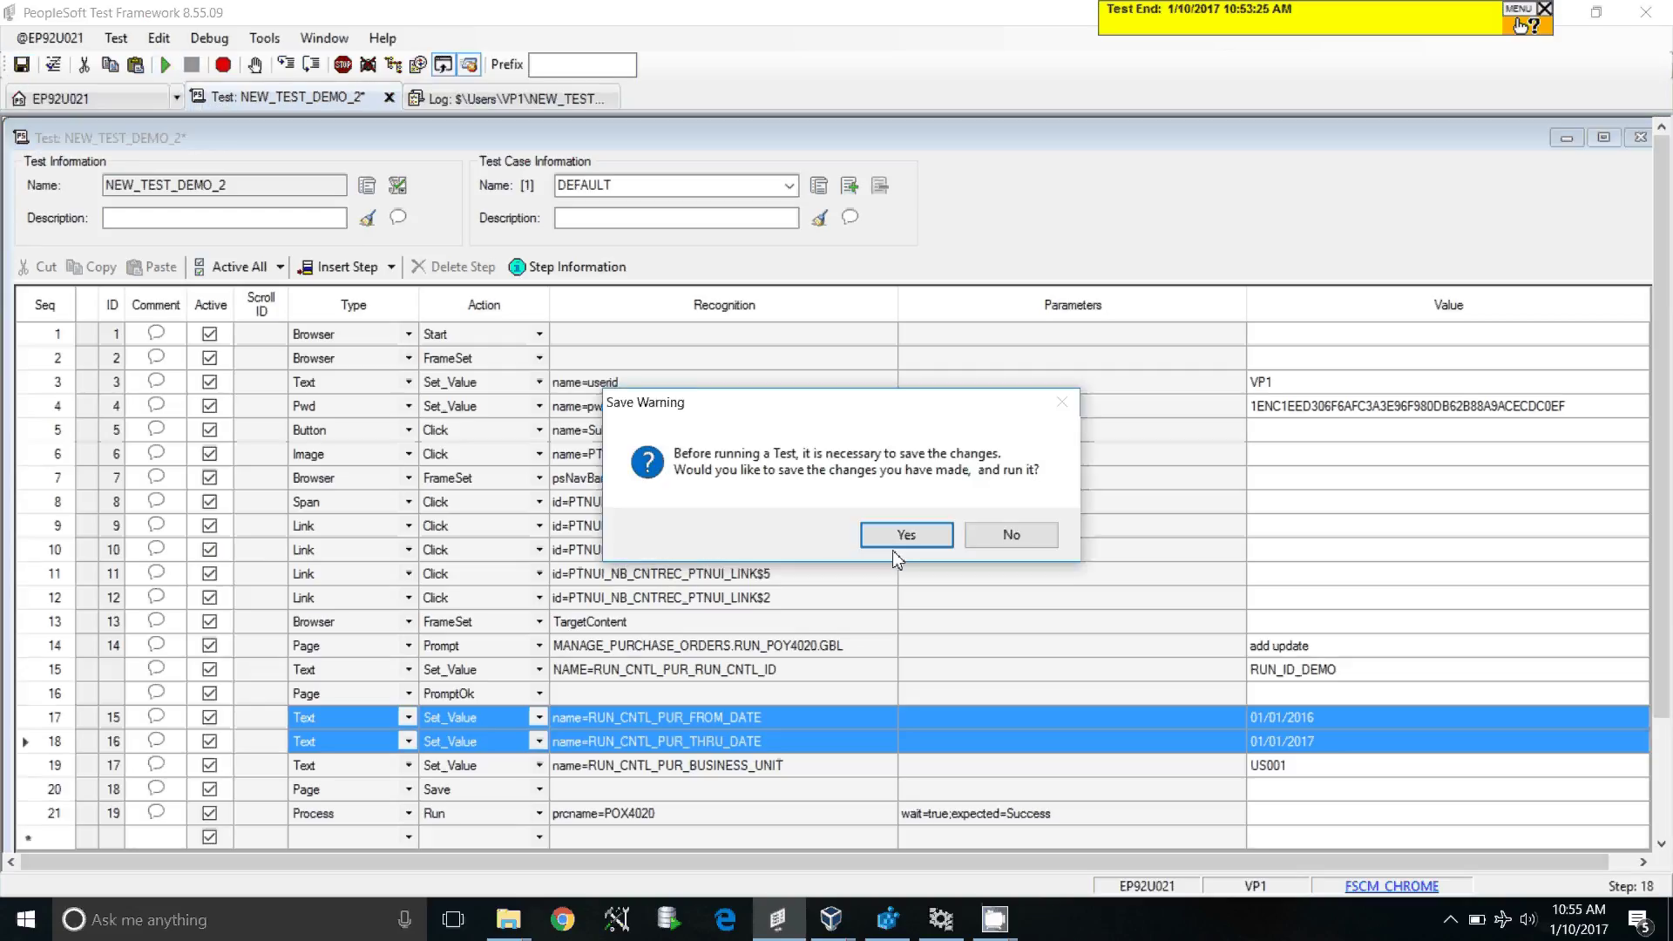
pyautogui.click(910, 535)
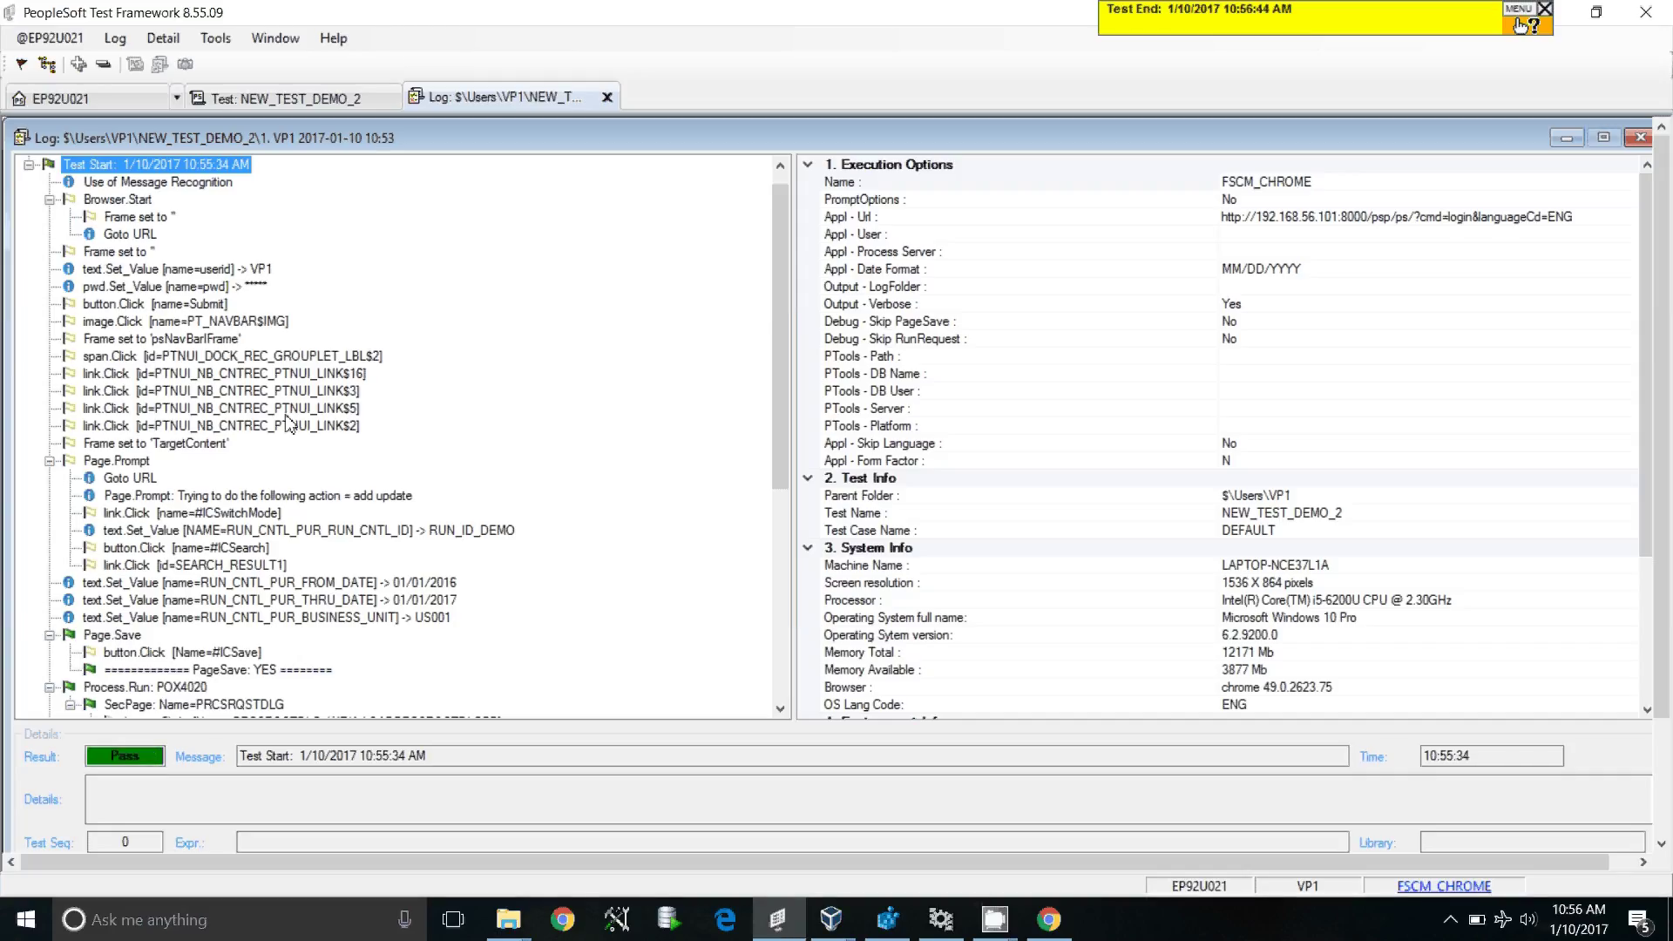
pyautogui.moveTo(782, 486); pyautogui.dragTo(789, 692)
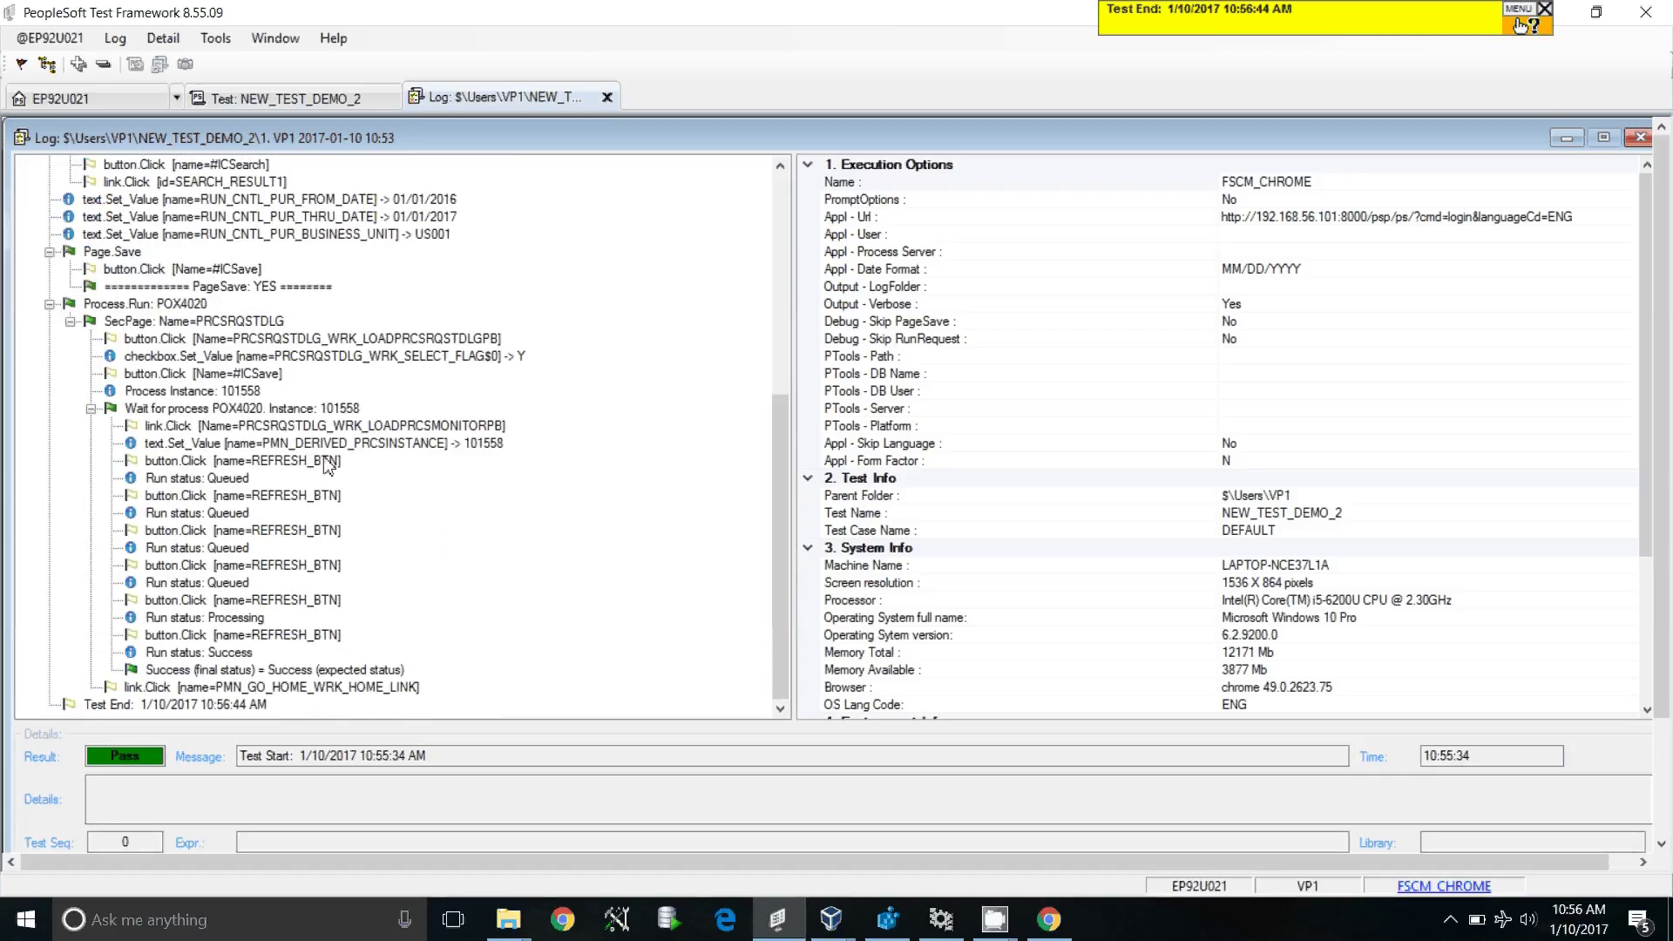
pyautogui.click(329, 496)
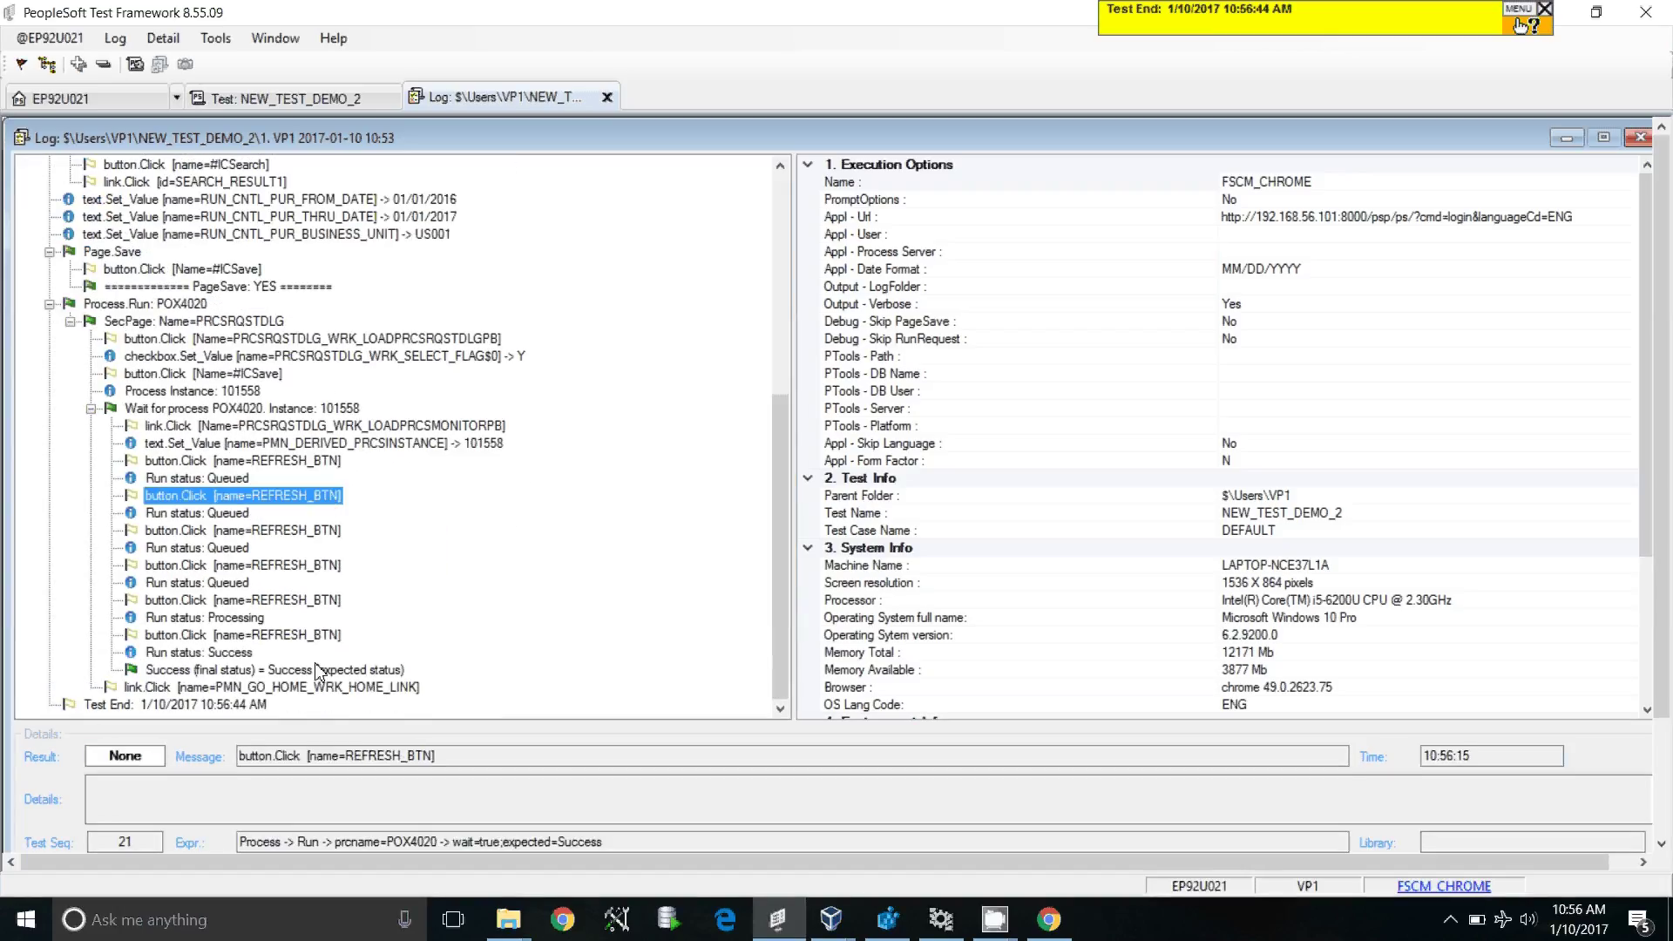
pyautogui.click(218, 673)
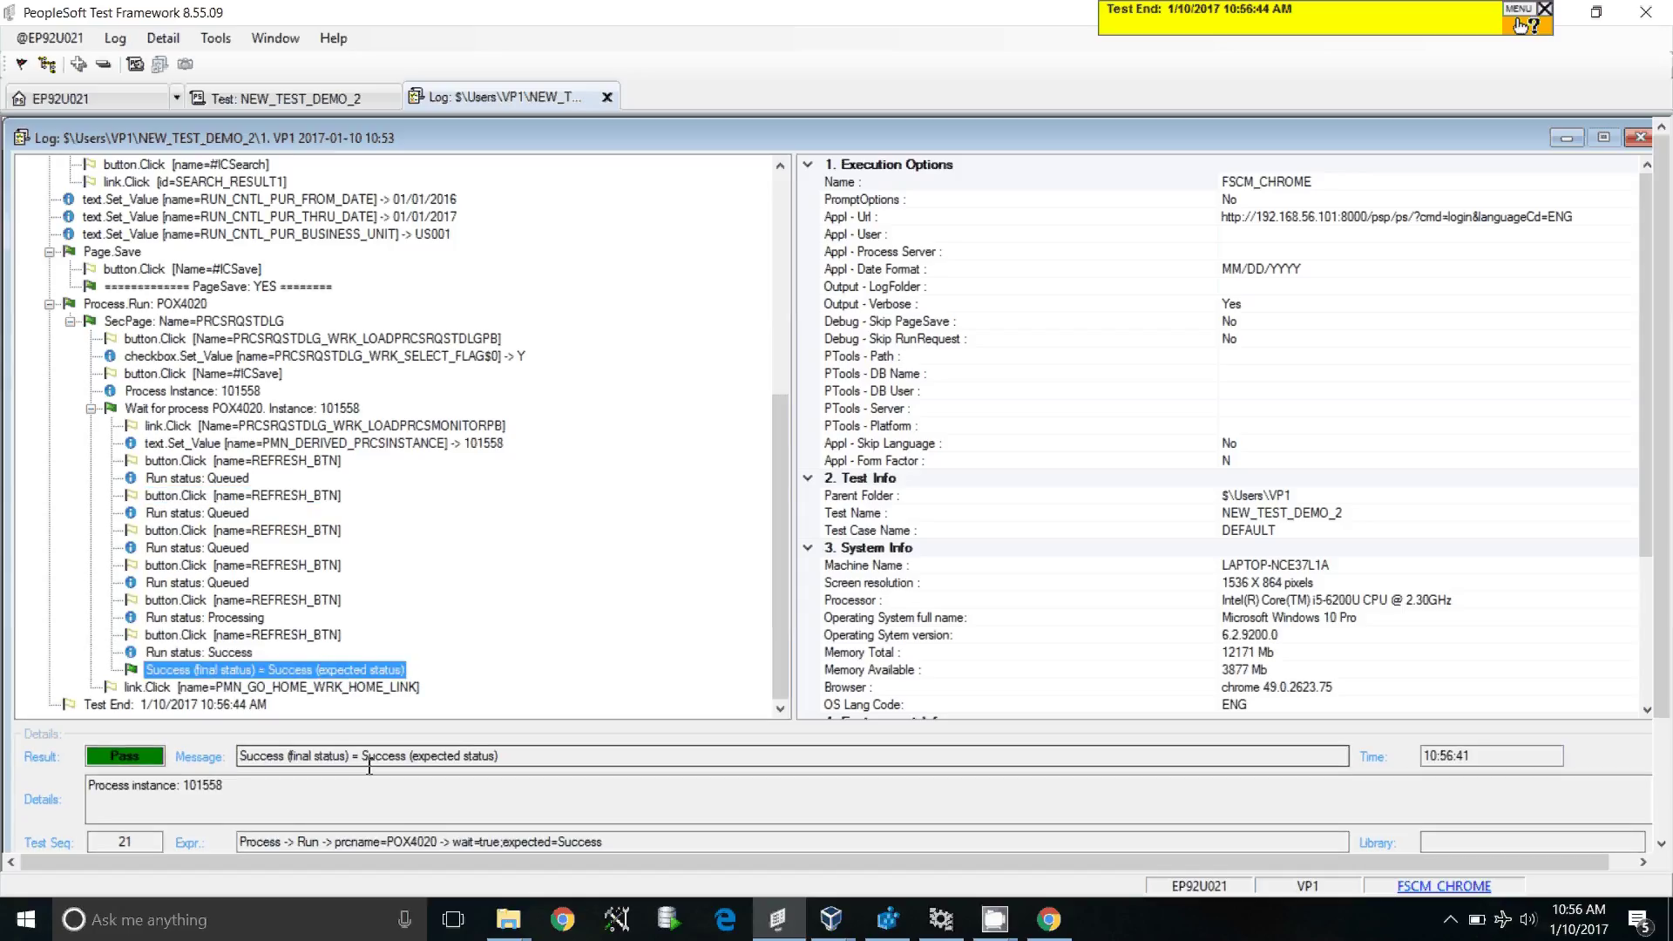
pyautogui.click(287, 410)
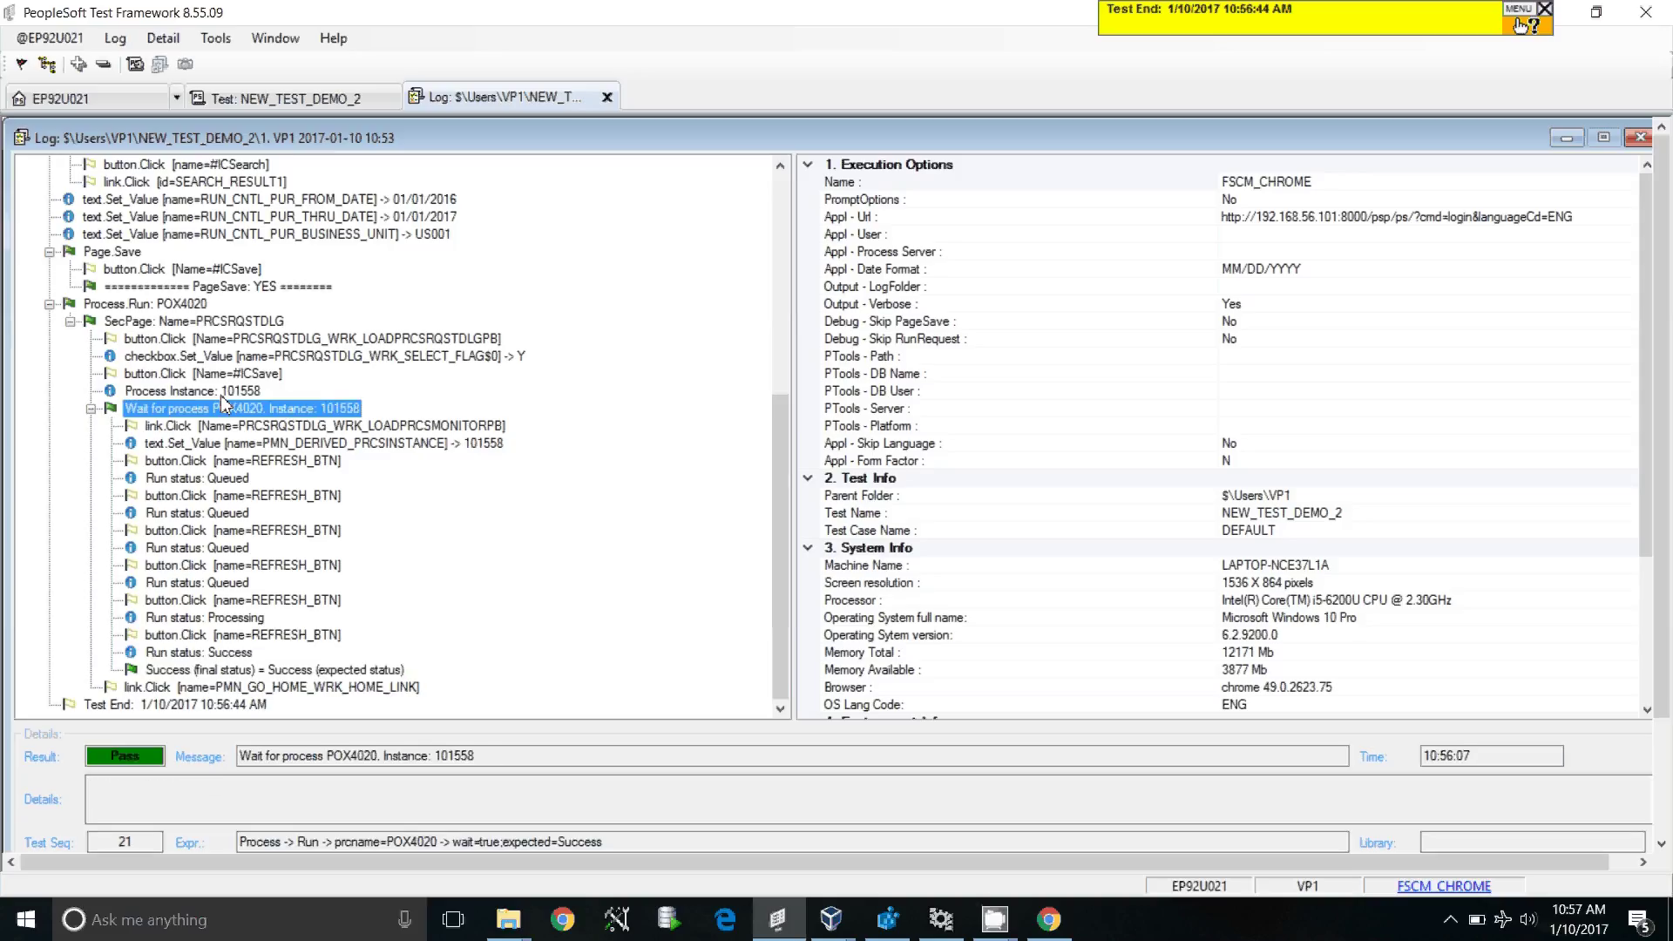
pyautogui.press('Up')
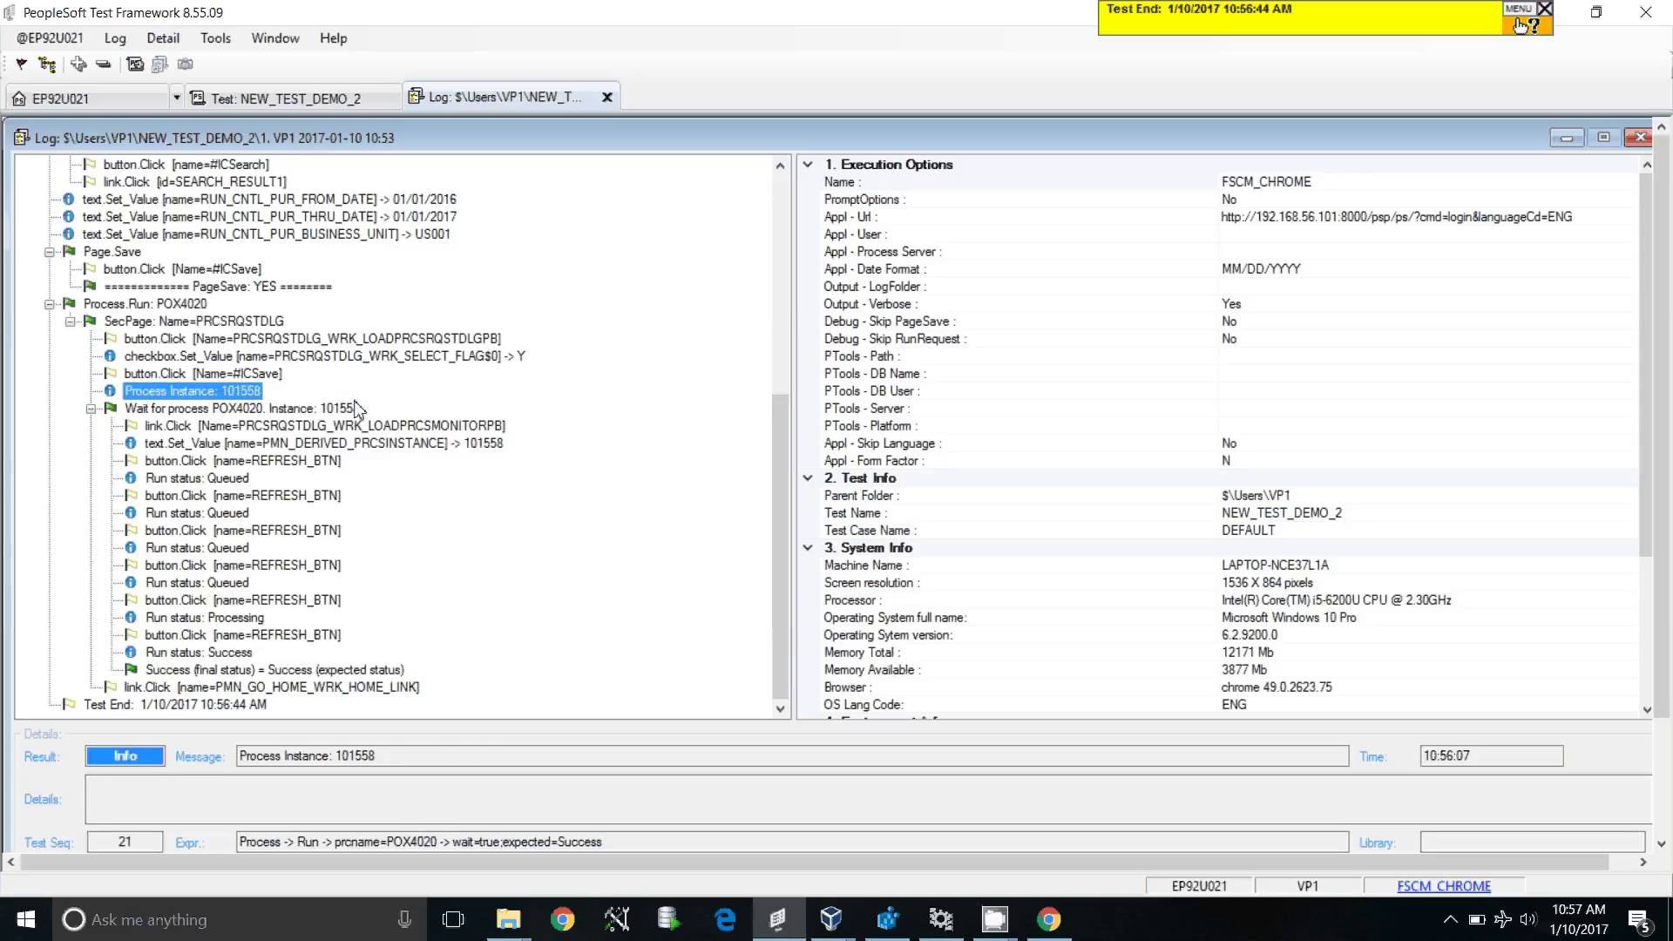